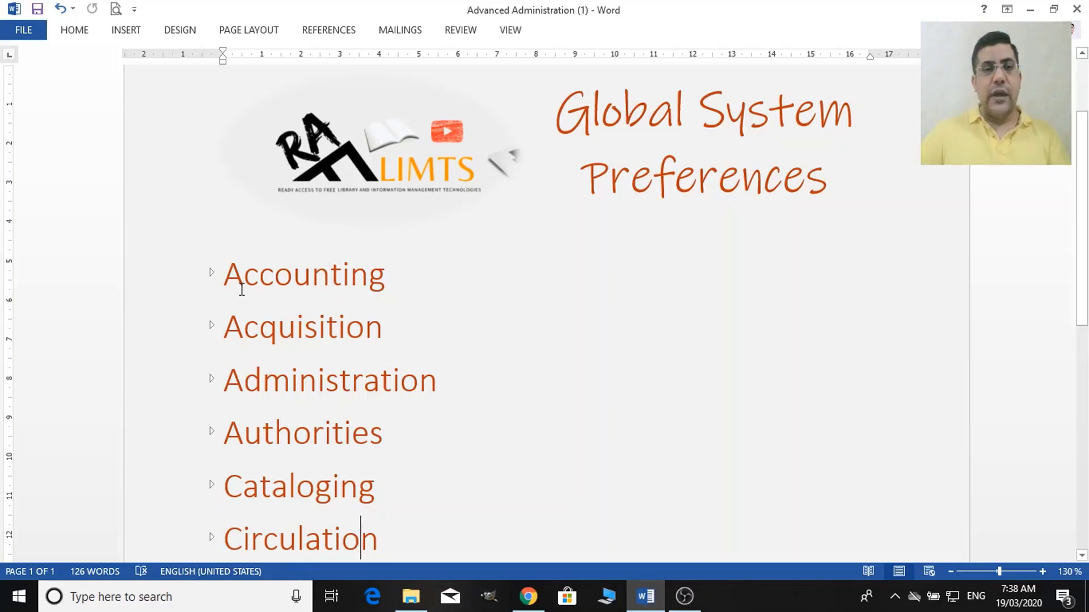
# Expand and collapse the Accounting and Acquisition headings, then browse the preferences sidebar.
pyautogui.click(211, 273)
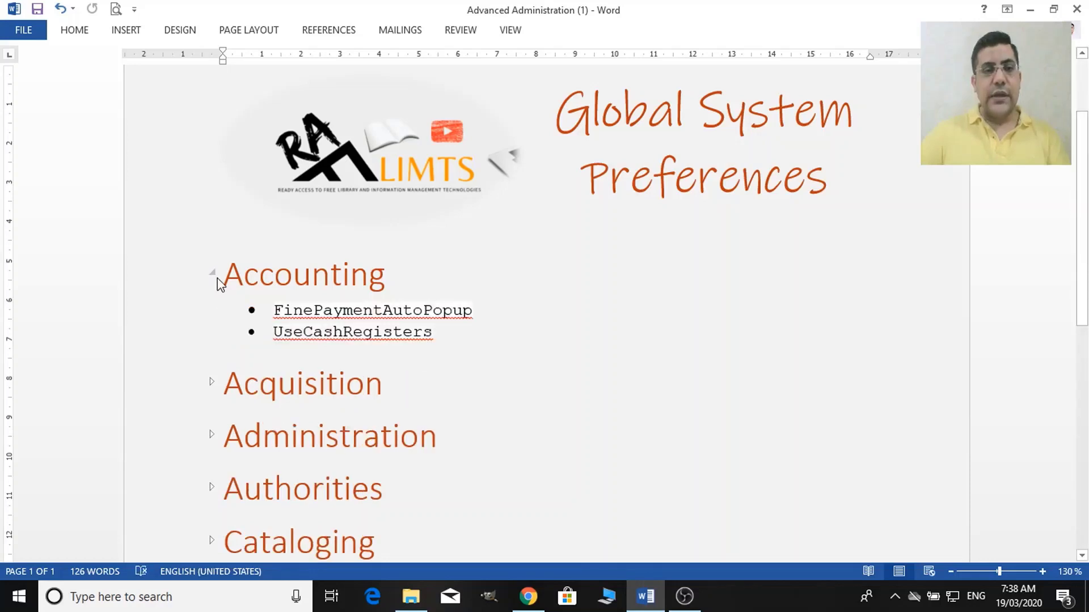
pyautogui.click(211, 272)
pyautogui.click(210, 327)
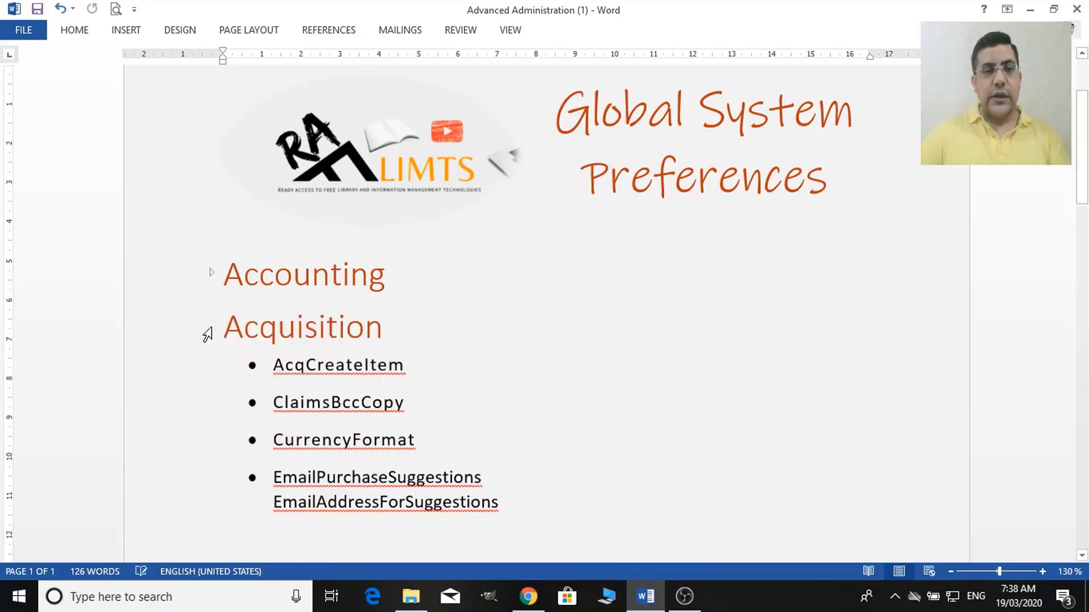
pyautogui.click(212, 326)
pyautogui.scroll(-3, 286, 397)
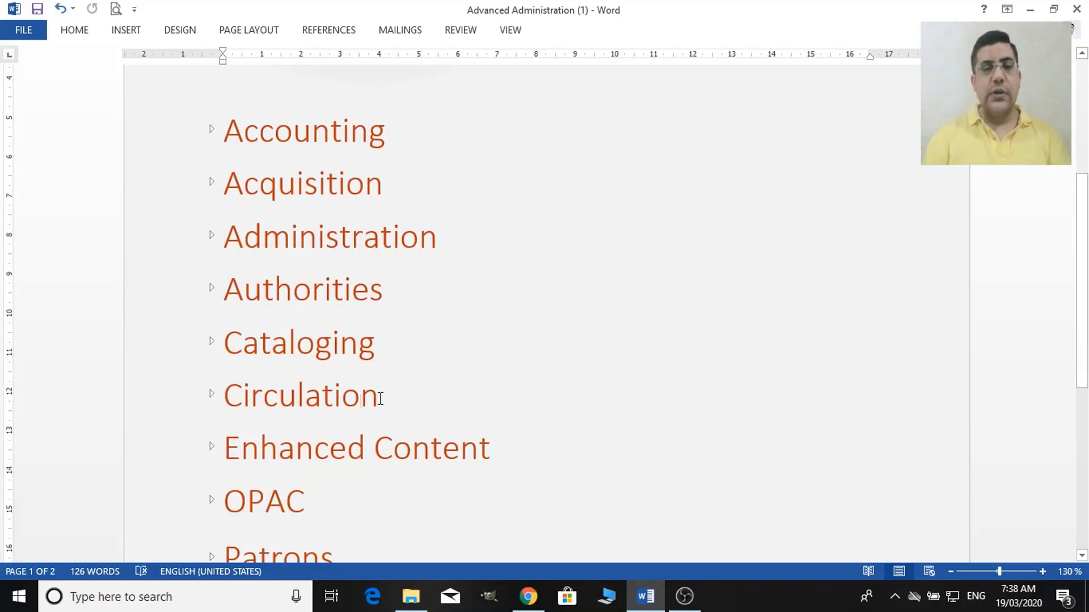
pyautogui.click(348, 448)
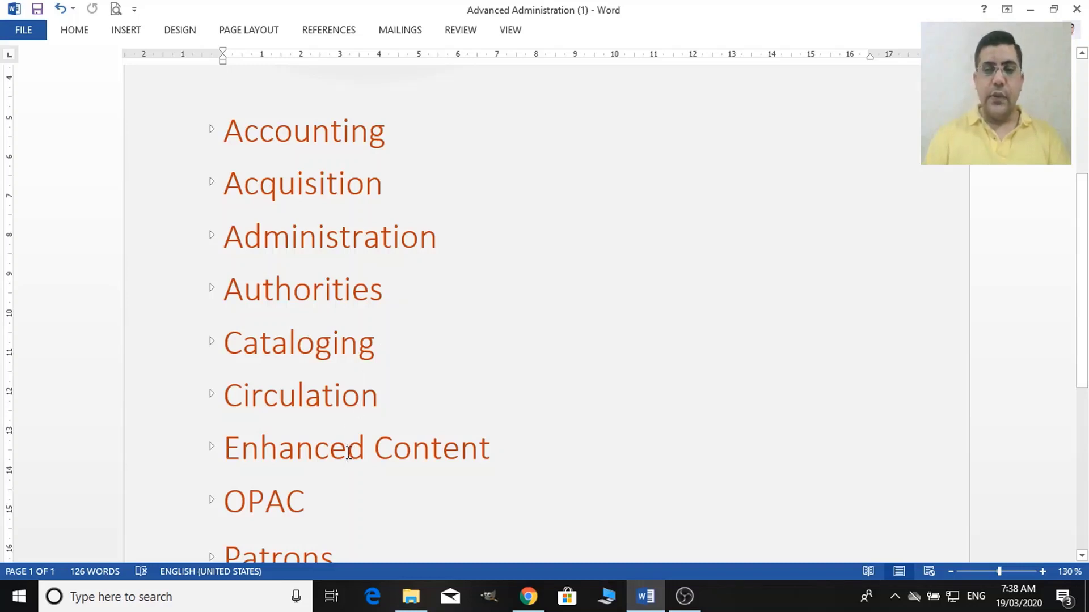
pyautogui.press('Down')
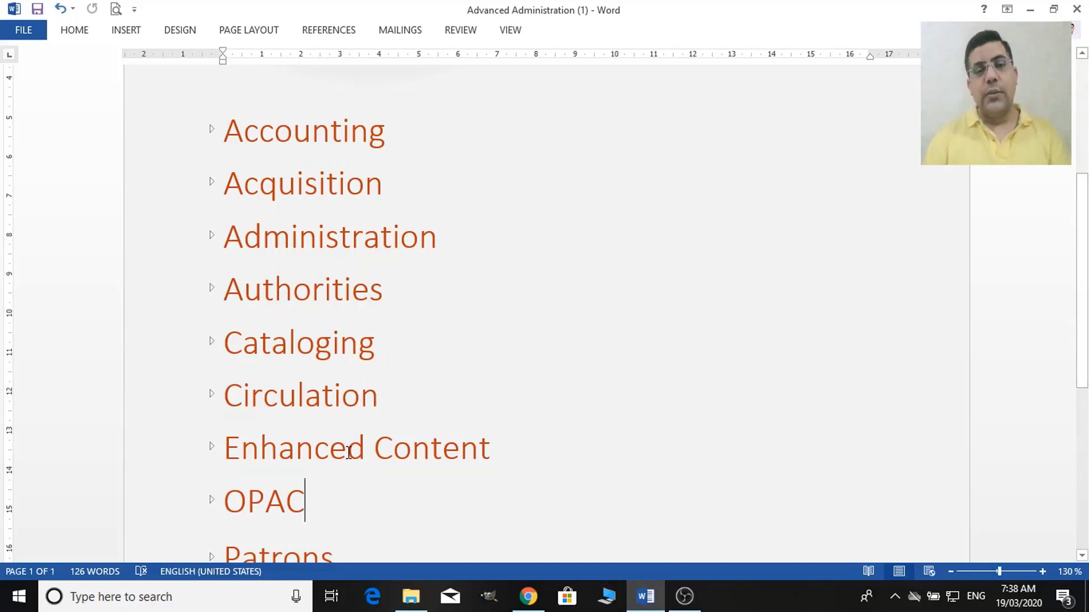
pyautogui.press('Down')
pyautogui.press('Down')
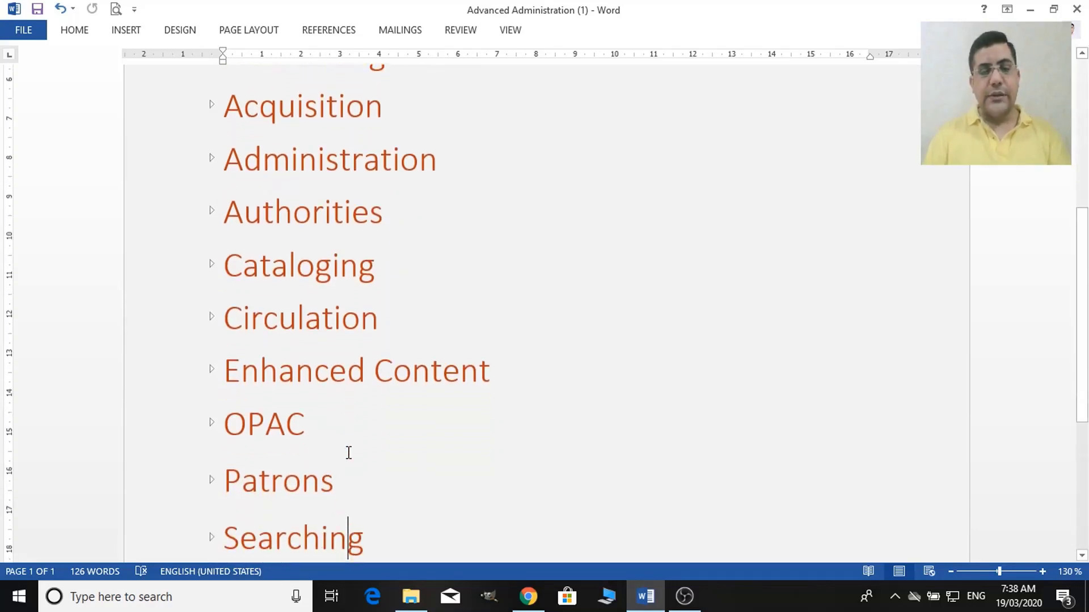
pyautogui.press('Up')
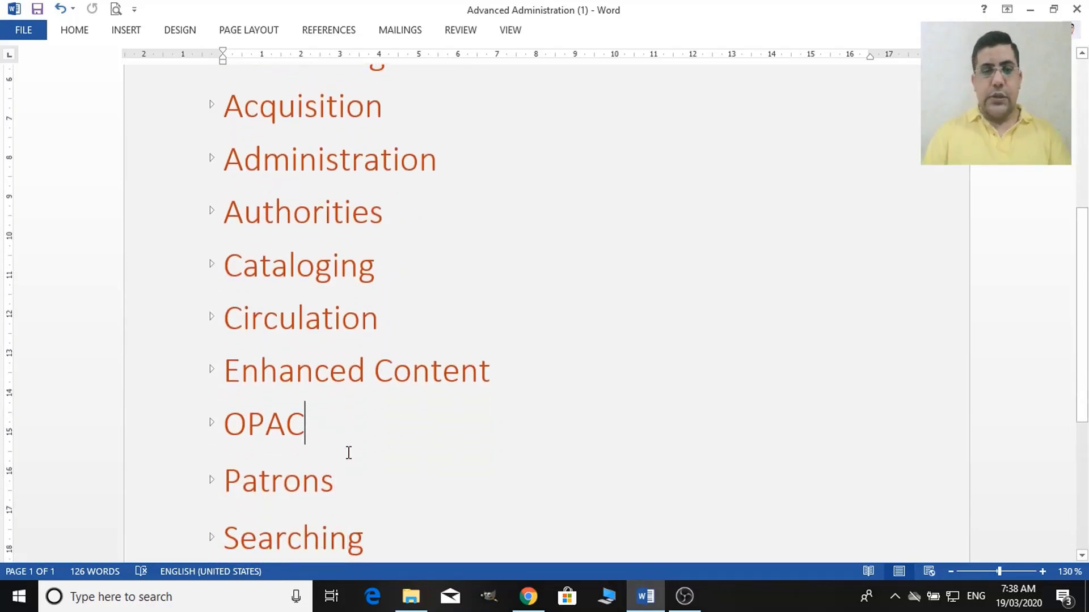
# In Chrome, run a Google search for 'koha manual 19.11' in a new tab.
pyautogui.moveTo(529, 597)
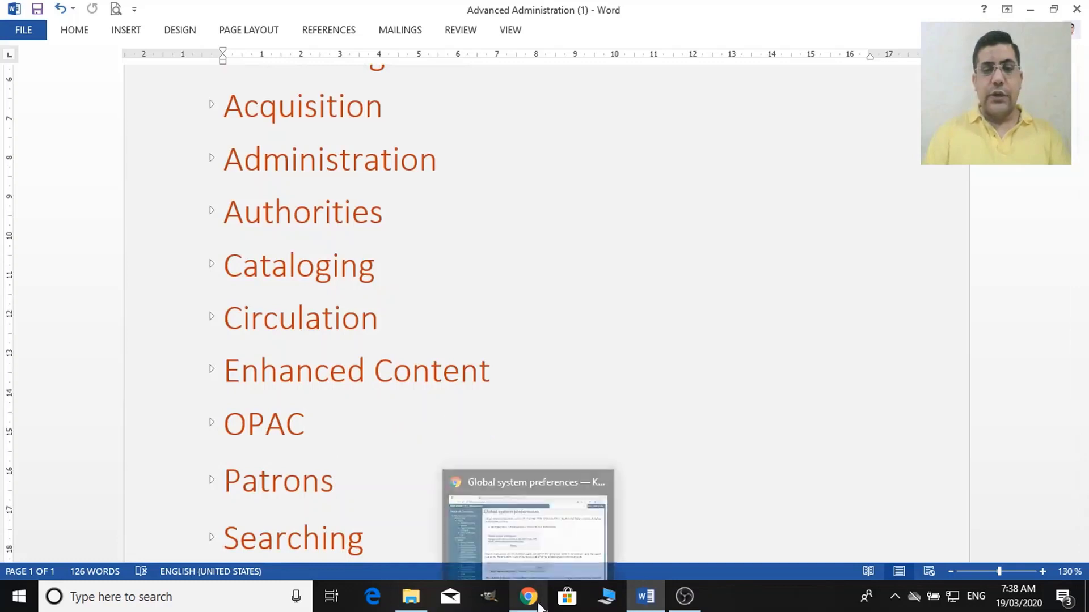
pyautogui.click(493, 495)
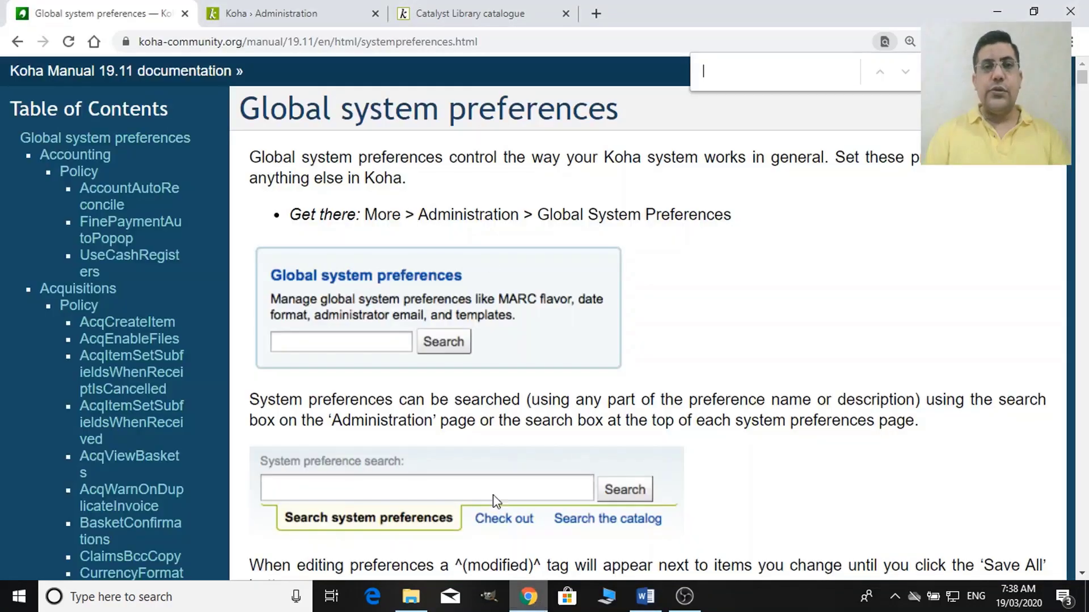
pyautogui.click(328, 20)
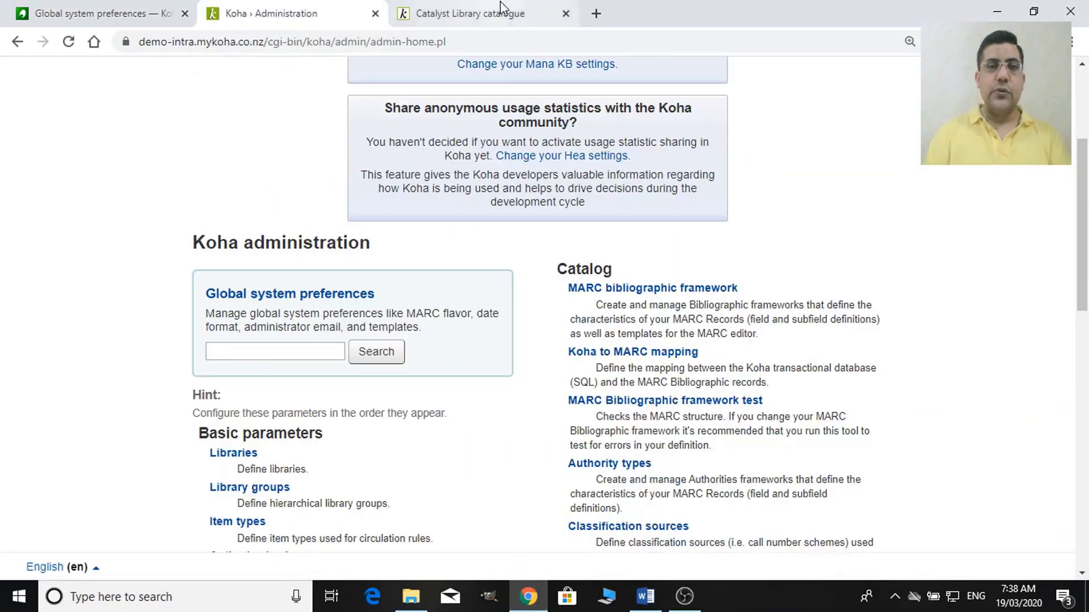
pyautogui.click(513, 11)
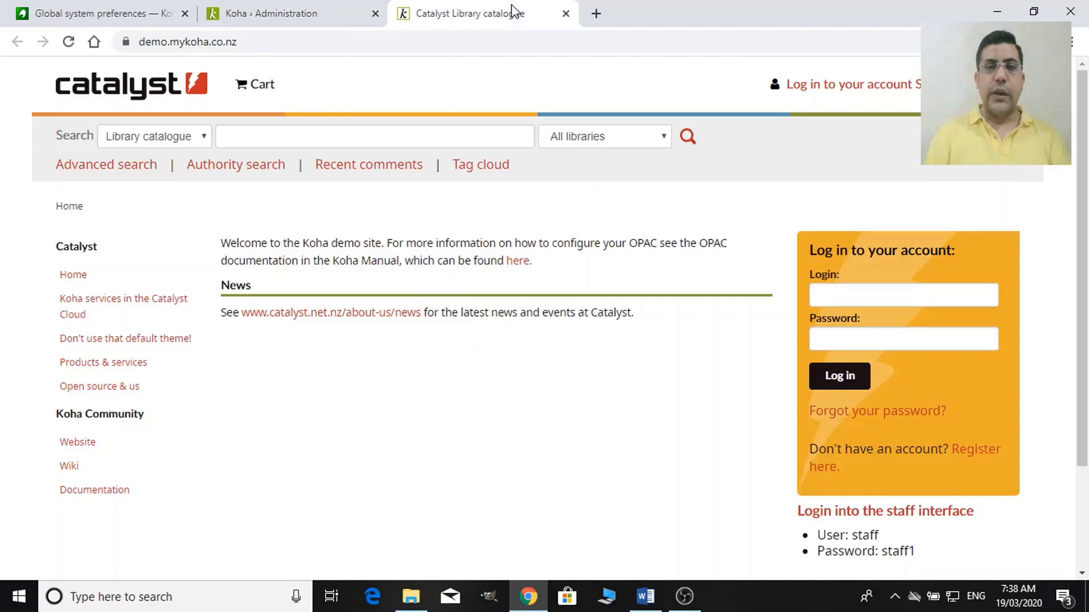
pyautogui.click(596, 13)
pyautogui.write('koha')
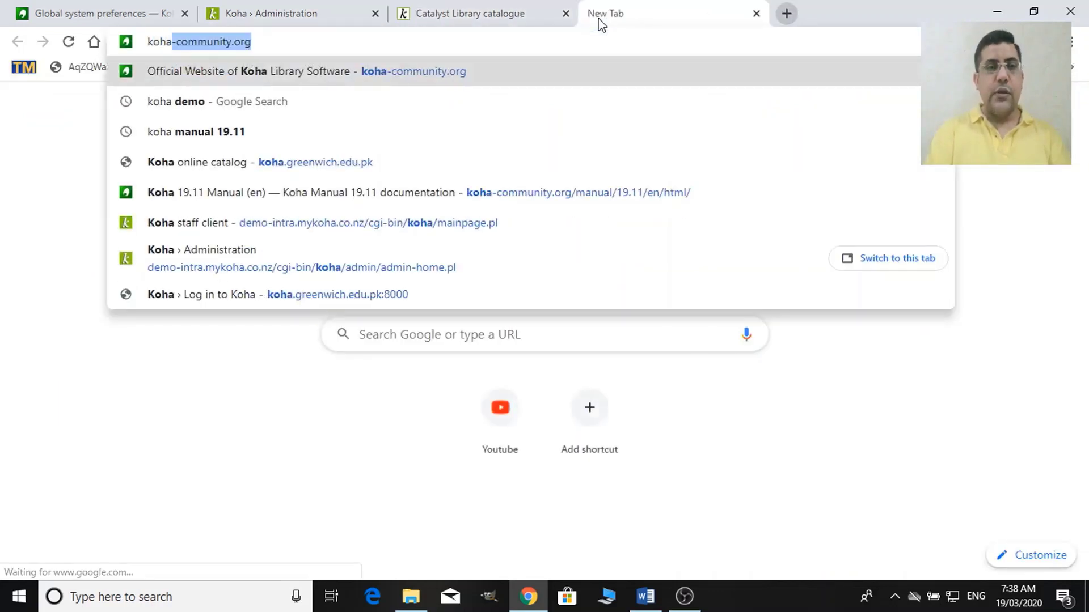
pyautogui.write(' manual 19.11')
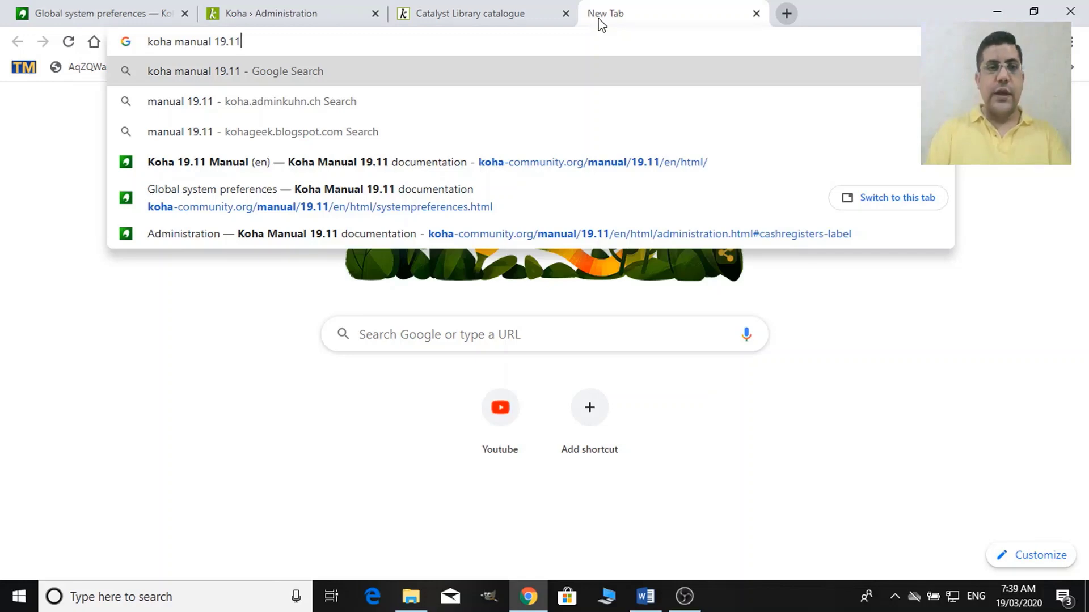
pyautogui.press('Return')
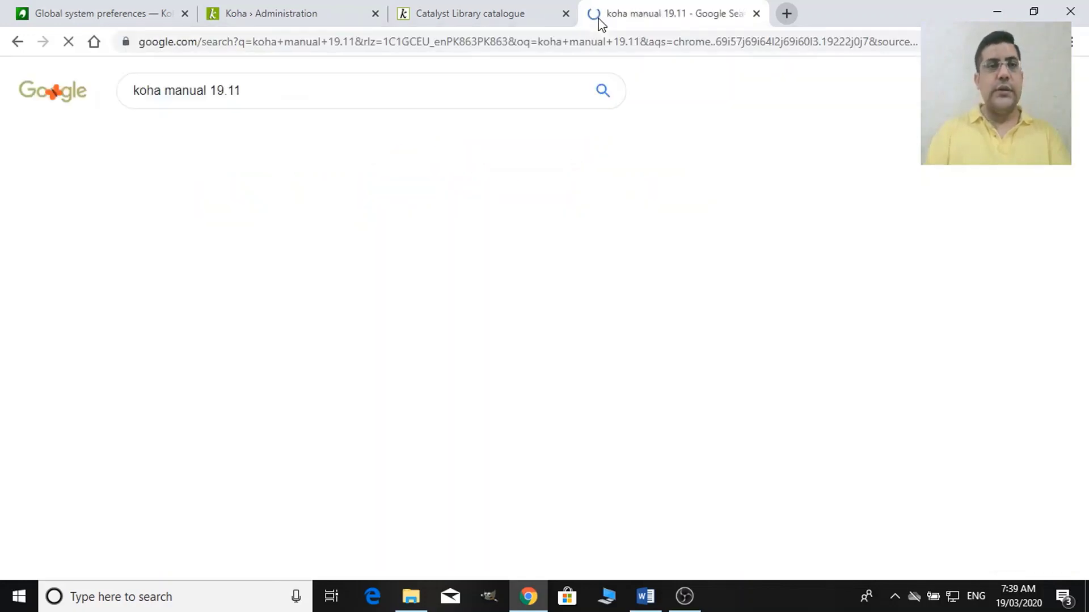
# Close the Global system preferences, Koha Administration and Catalyst catalogue tabs.
pyautogui.click(185, 14)
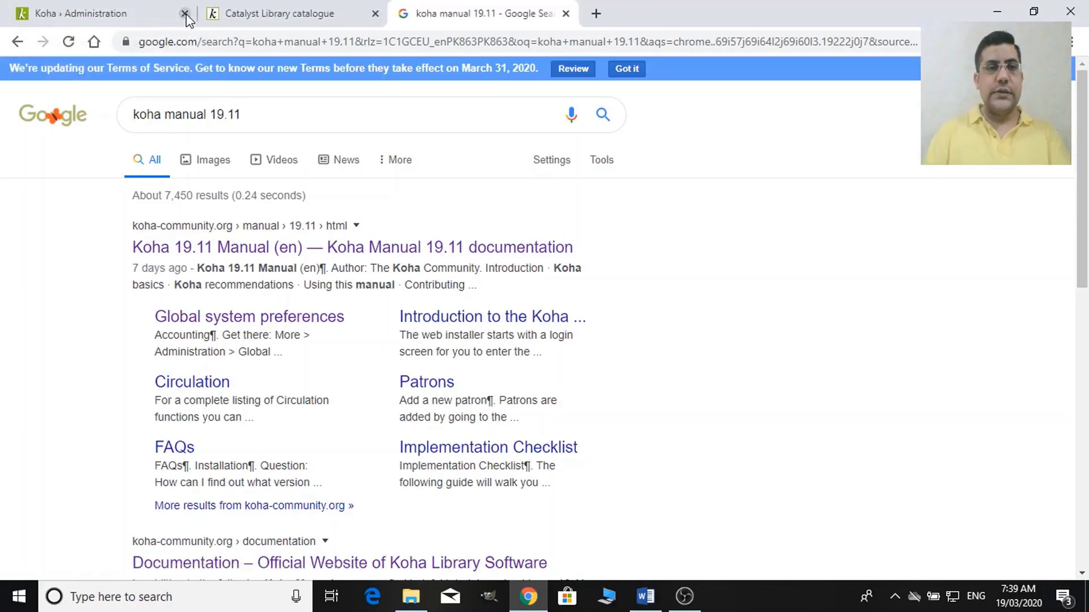
pyautogui.click(184, 13)
pyautogui.click(185, 13)
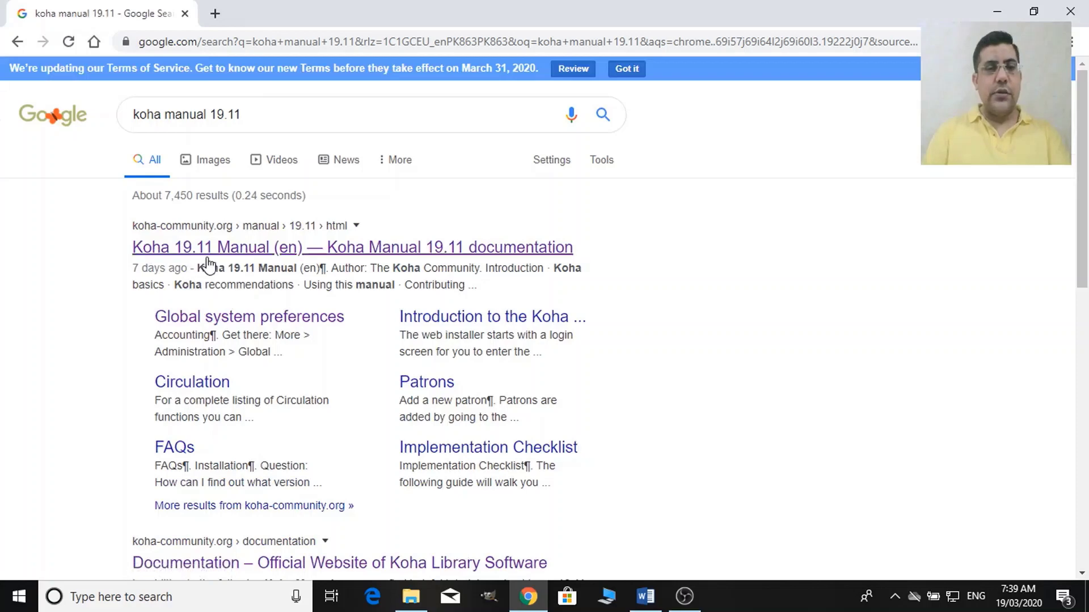
# Go to the Koha 19.11 Manual result and its Global system preferences chapter.
pyautogui.click(240, 249)
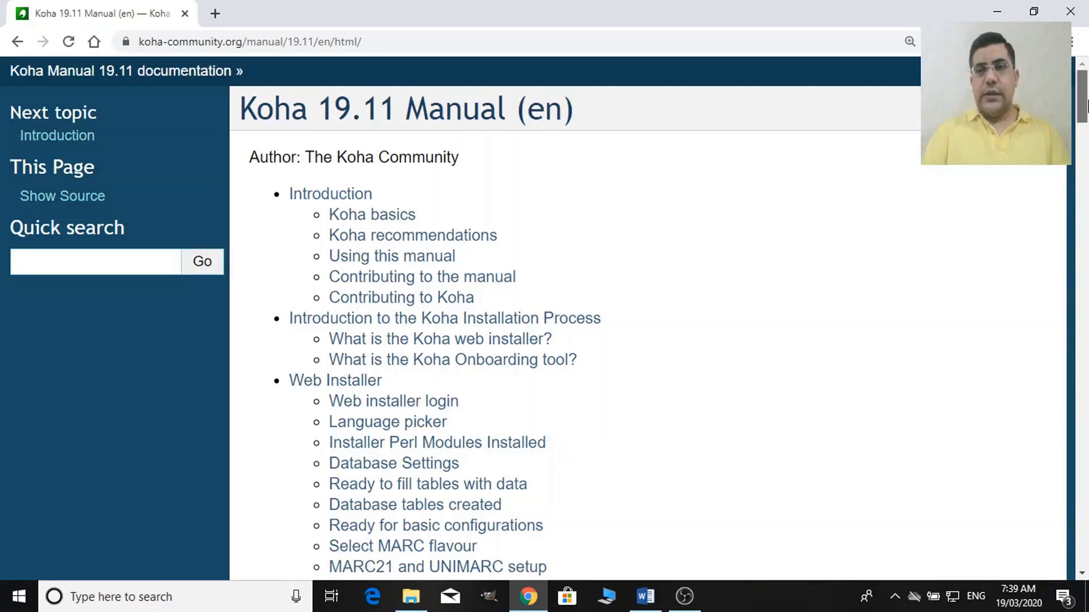
pyautogui.scroll(-5, 1087, 142)
pyautogui.moveTo(1086, 136); pyautogui.dragTo(1087, 173)
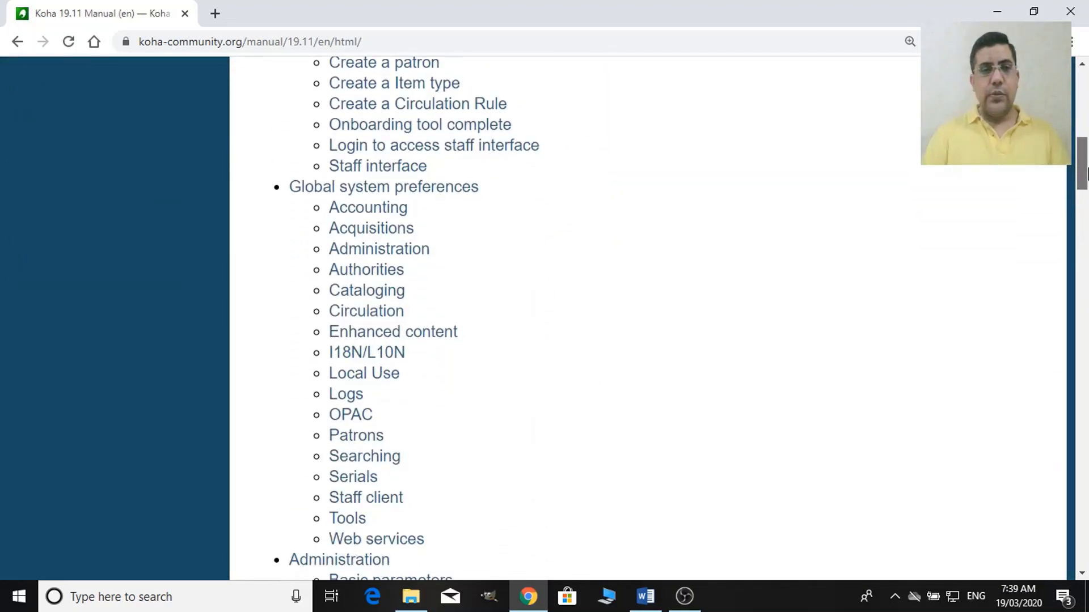
pyautogui.click(448, 192)
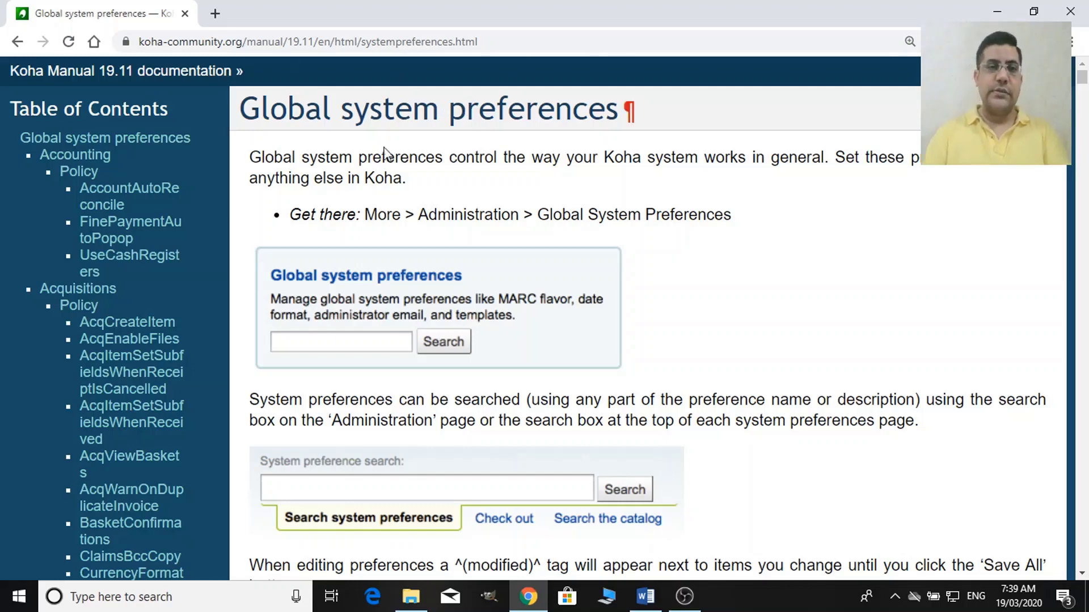
# Search 'koha demo' in a new tab and go to the official Koha demo page.
pyautogui.click(217, 16)
pyautogui.write('k')
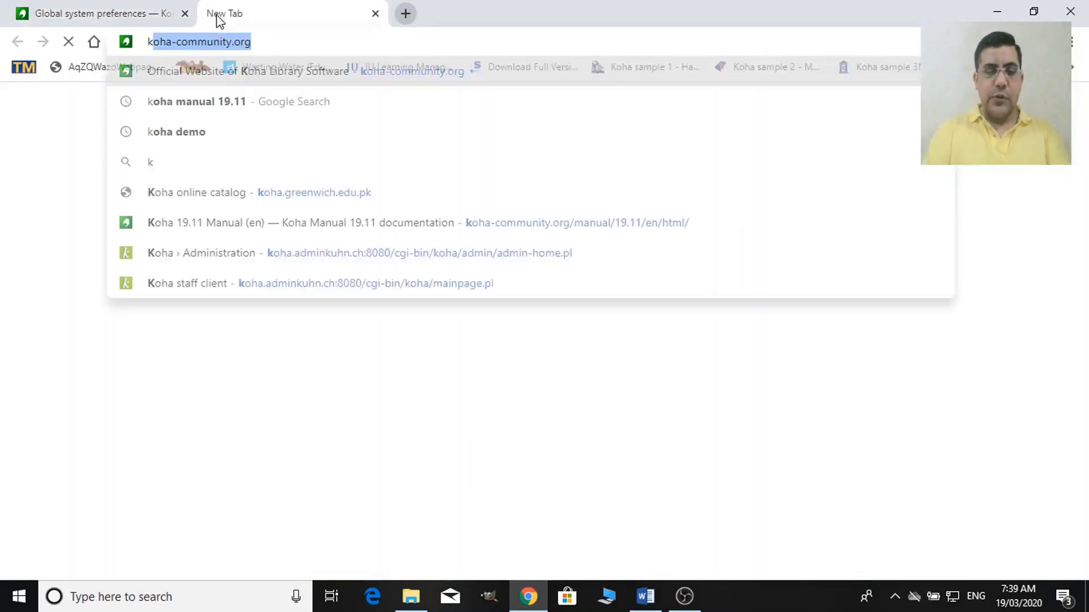
pyautogui.write('oha demo')
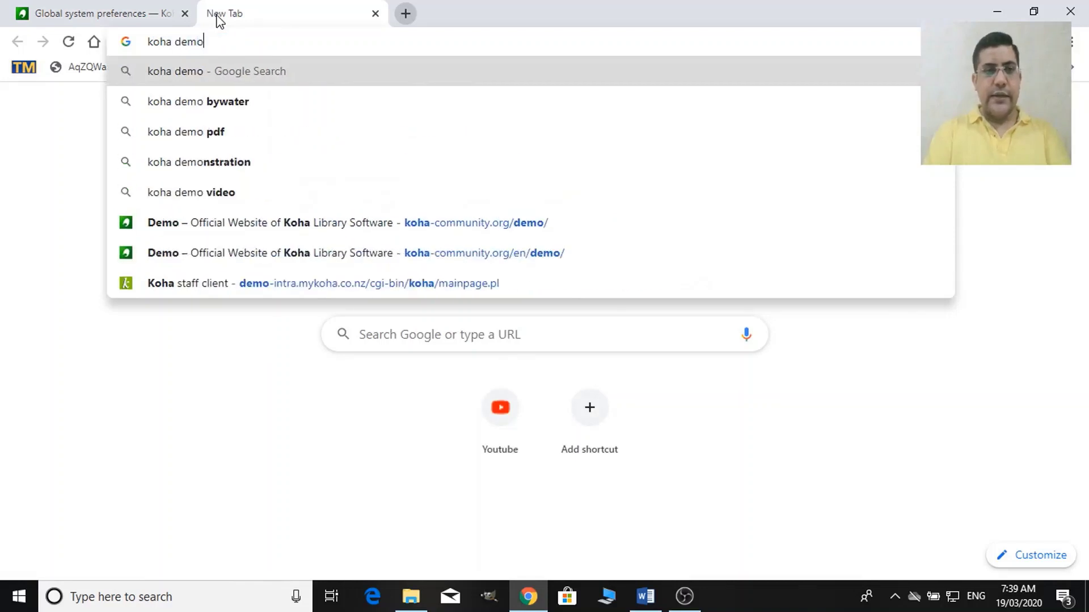
pyautogui.press('Return')
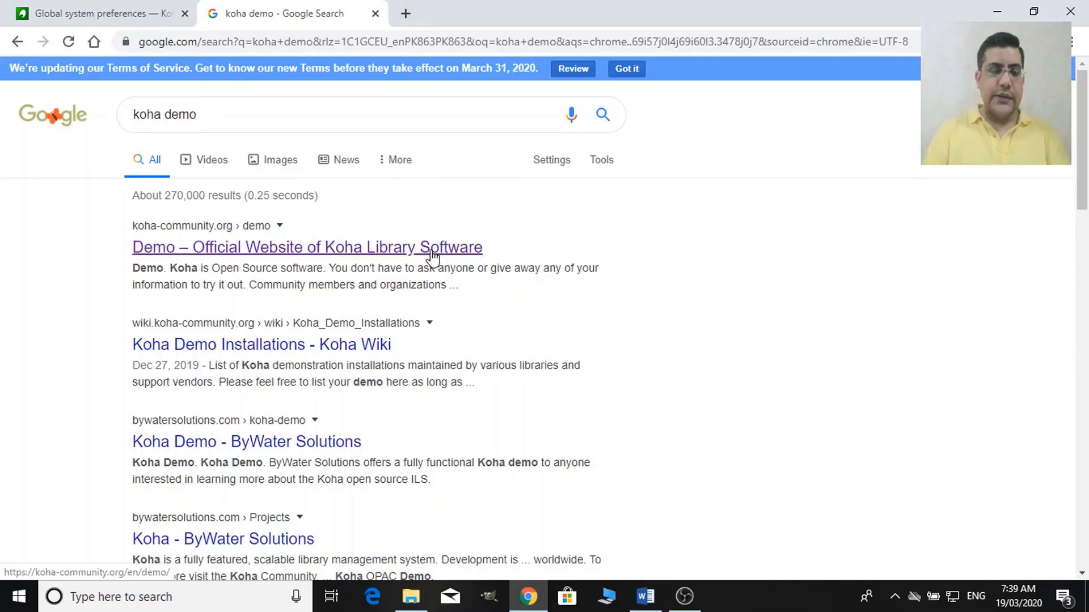
pyautogui.click(432, 257)
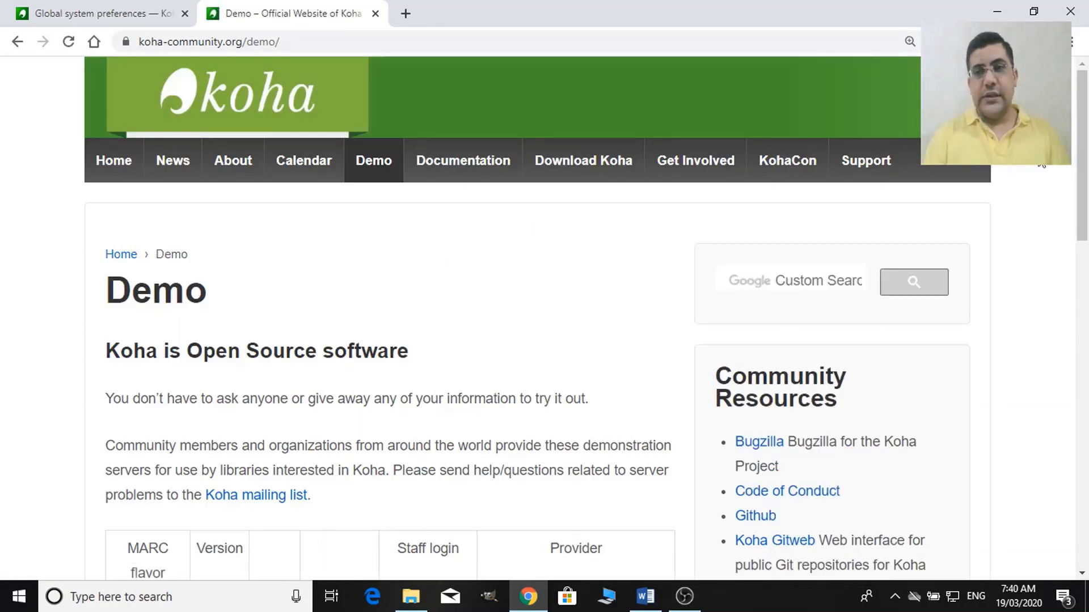
# Scroll the Koha demo page down to its table of demonstration servers.
pyautogui.scroll(-1, 1086, 162)
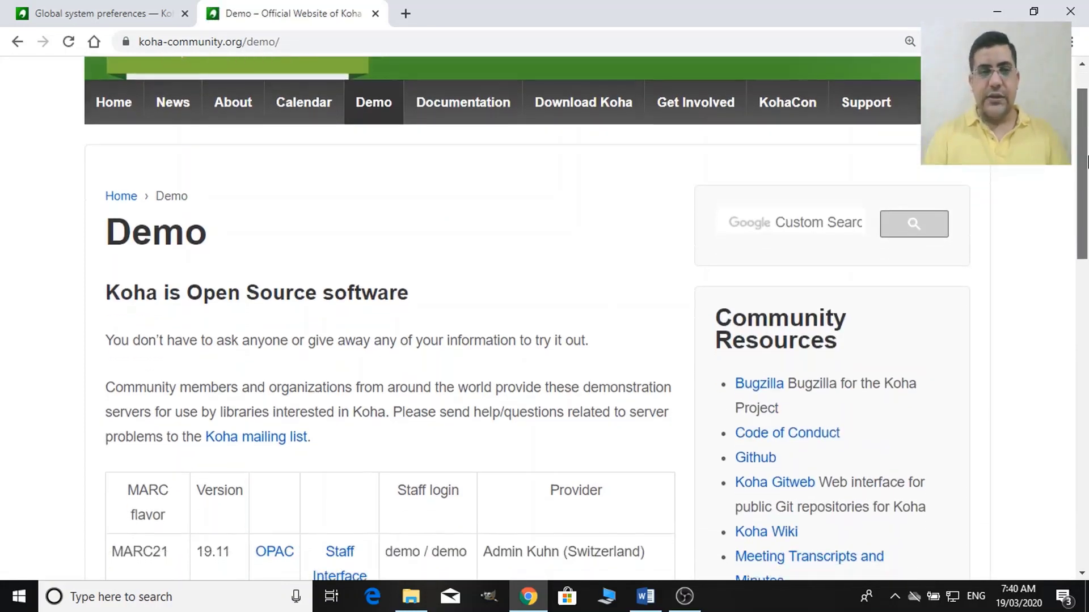
pyautogui.moveTo(1087, 163); pyautogui.dragTo(1087, 156)
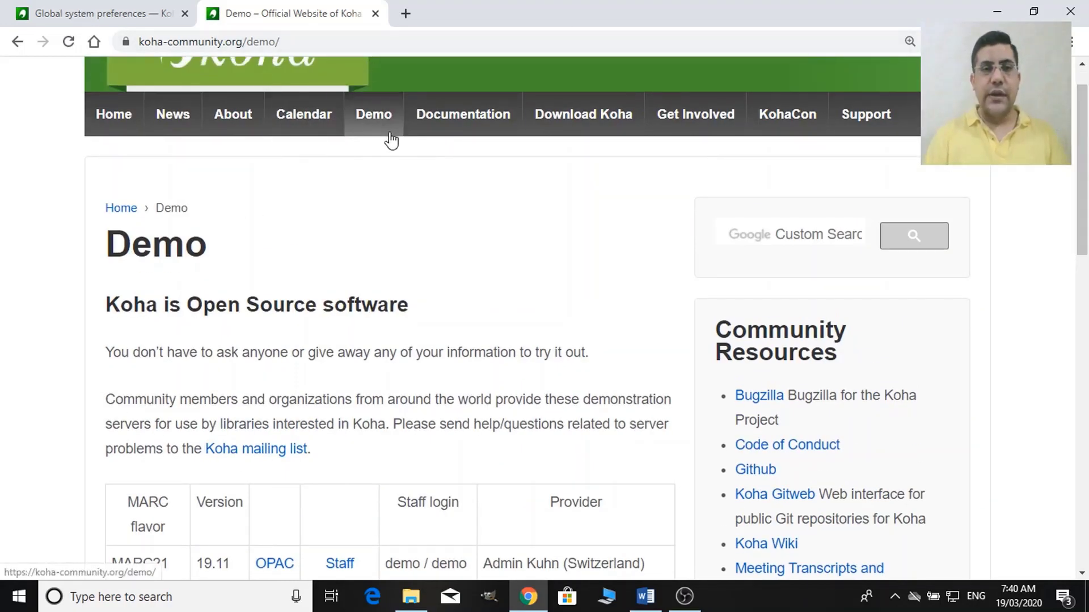
pyautogui.click(89, 10)
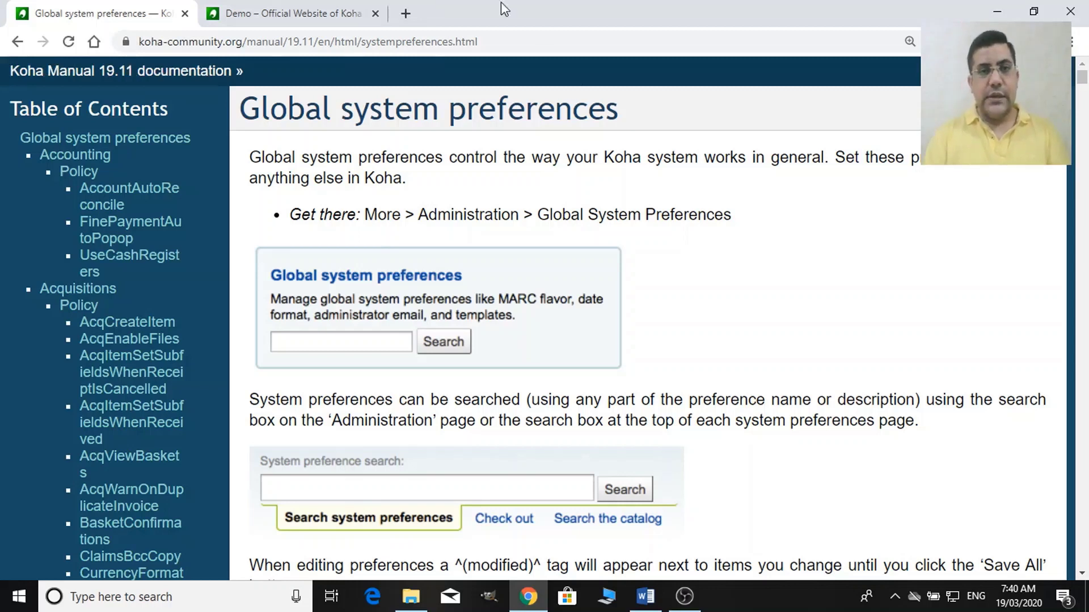
pyautogui.click(263, 3)
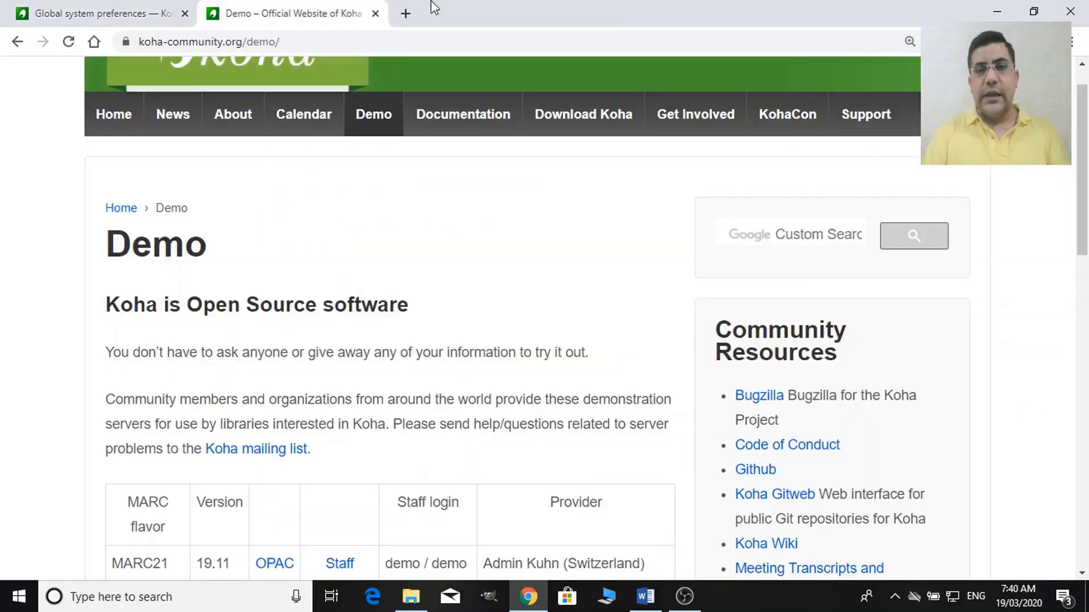
pyautogui.moveTo(1087, 130); pyautogui.dragTo(1086, 261)
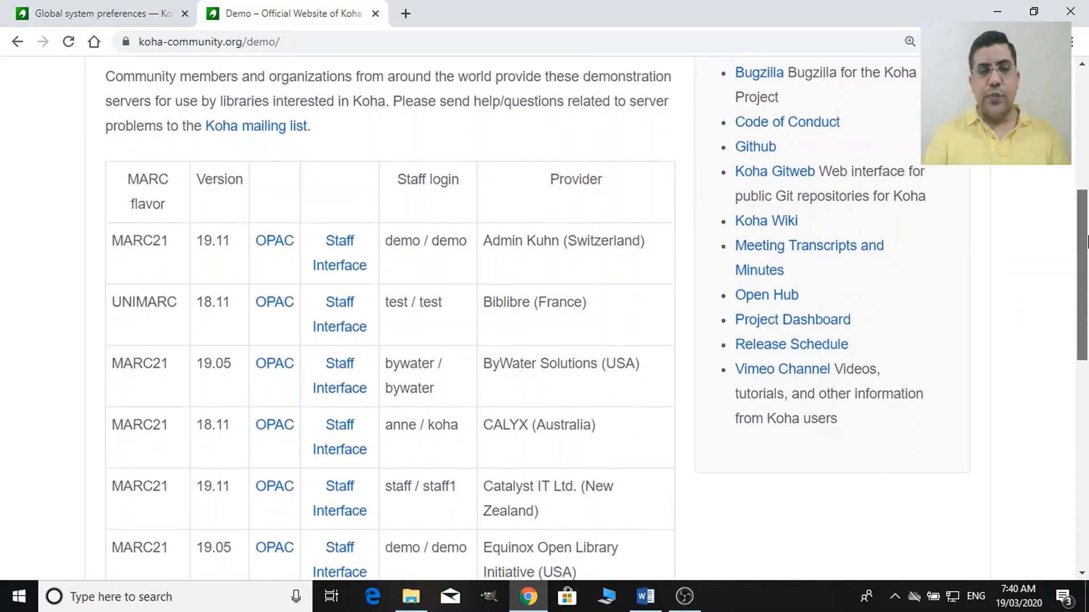
pyautogui.scroll(-2, 1032, 299)
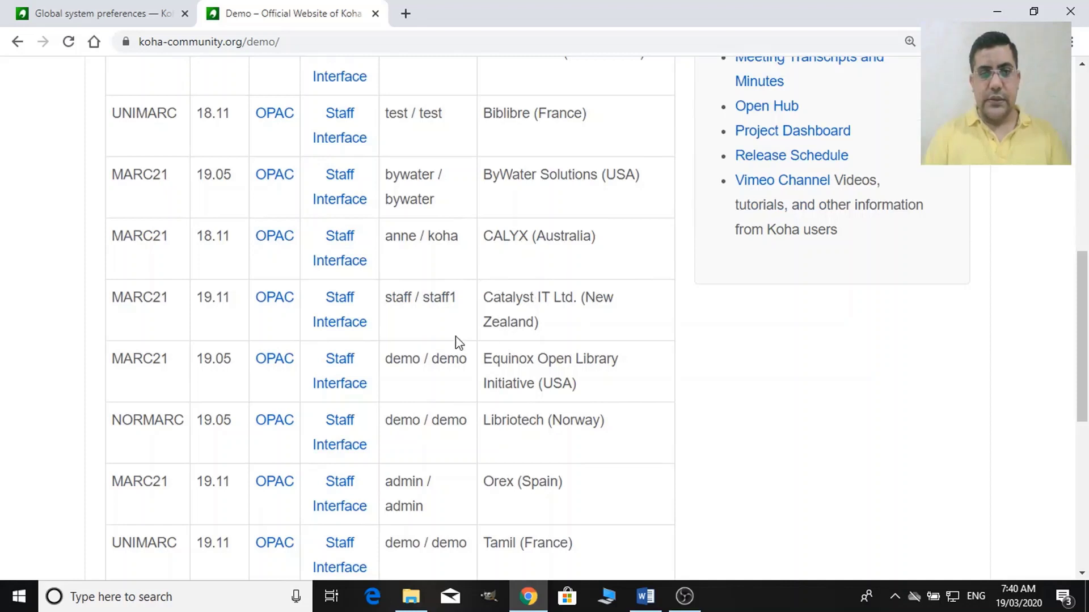
# Launch Catalyst's staff interface and OPAC demos in new tabs, then view the staff client home.
pyautogui.rightClick(344, 328)
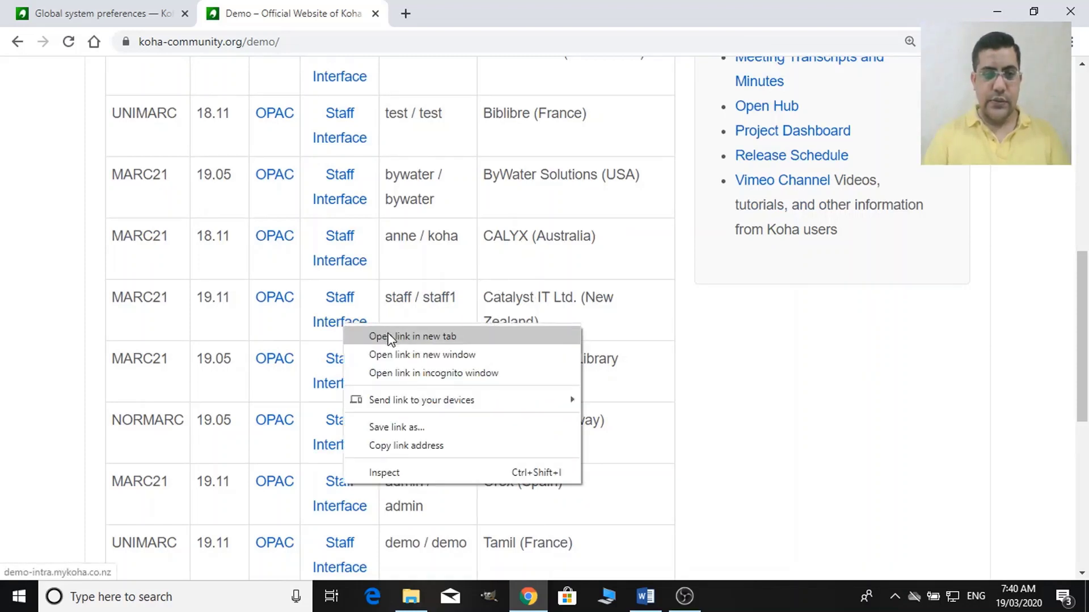
pyautogui.click(390, 337)
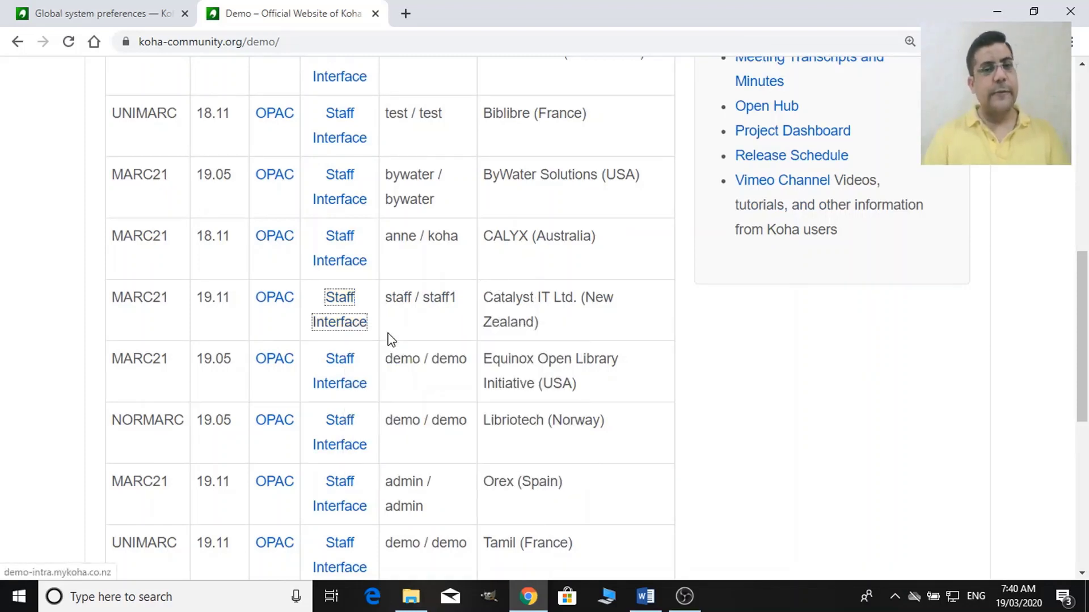
pyautogui.rightClick(289, 293)
pyautogui.click(321, 310)
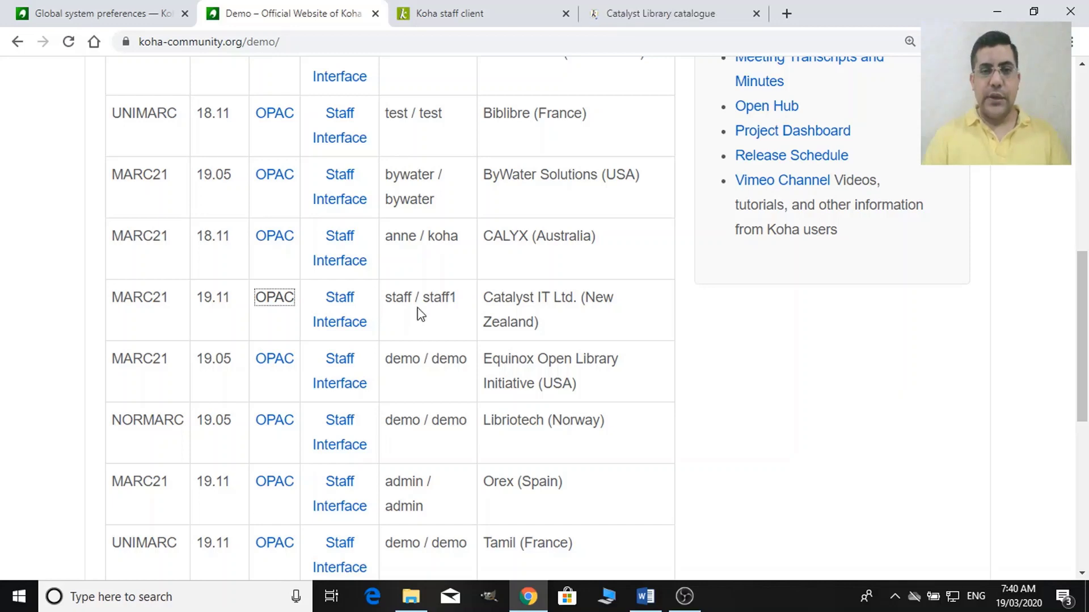
pyautogui.click(461, 5)
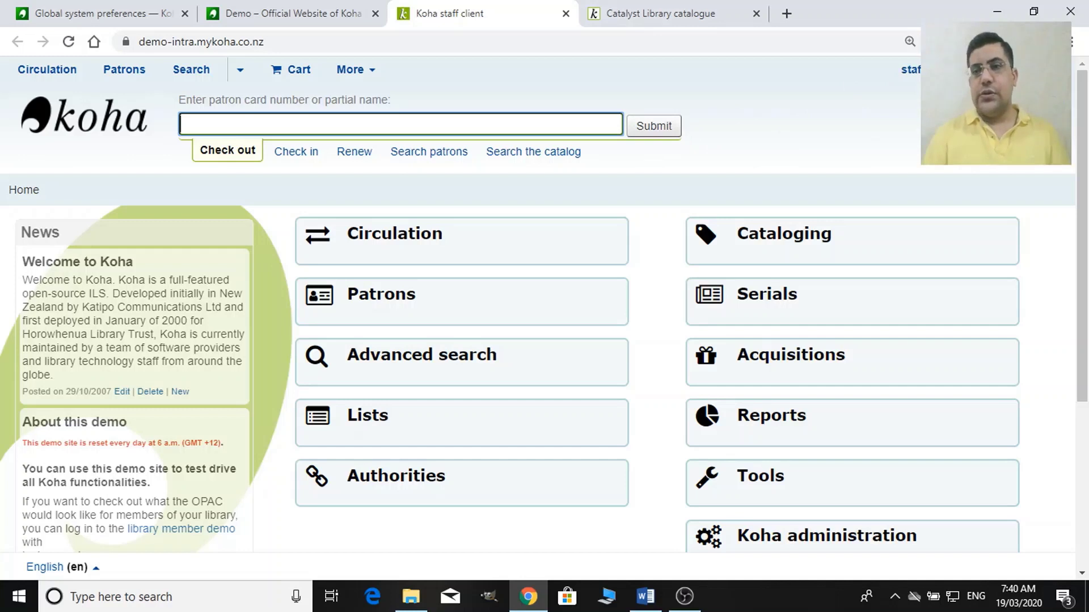
pyautogui.moveTo(1082, 135); pyautogui.dragTo(1085, 195)
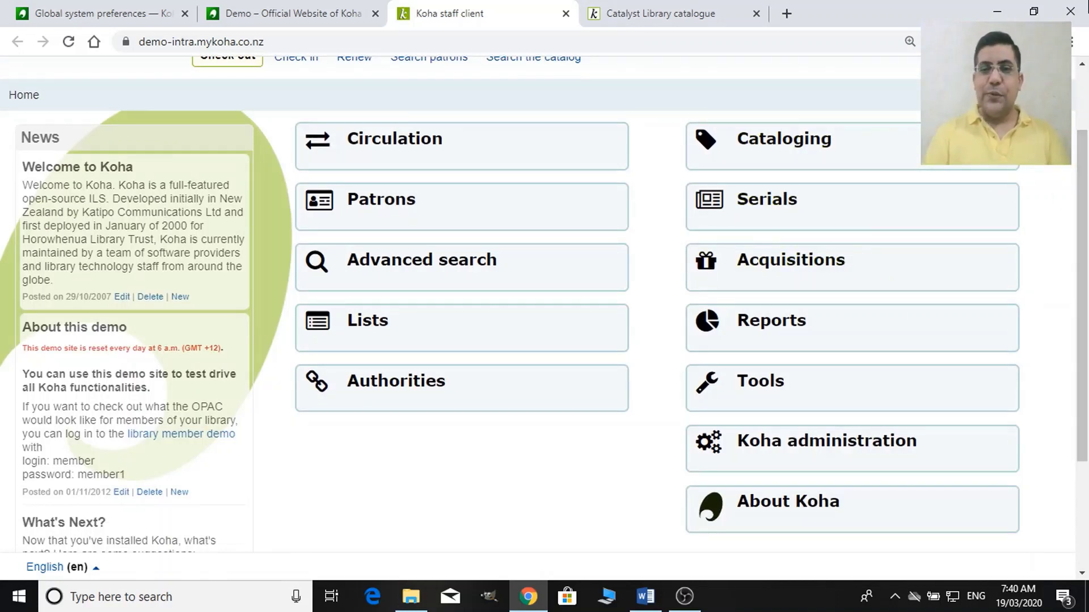
# Go from Koha administration to the Global system preferences.
pyautogui.click(805, 452)
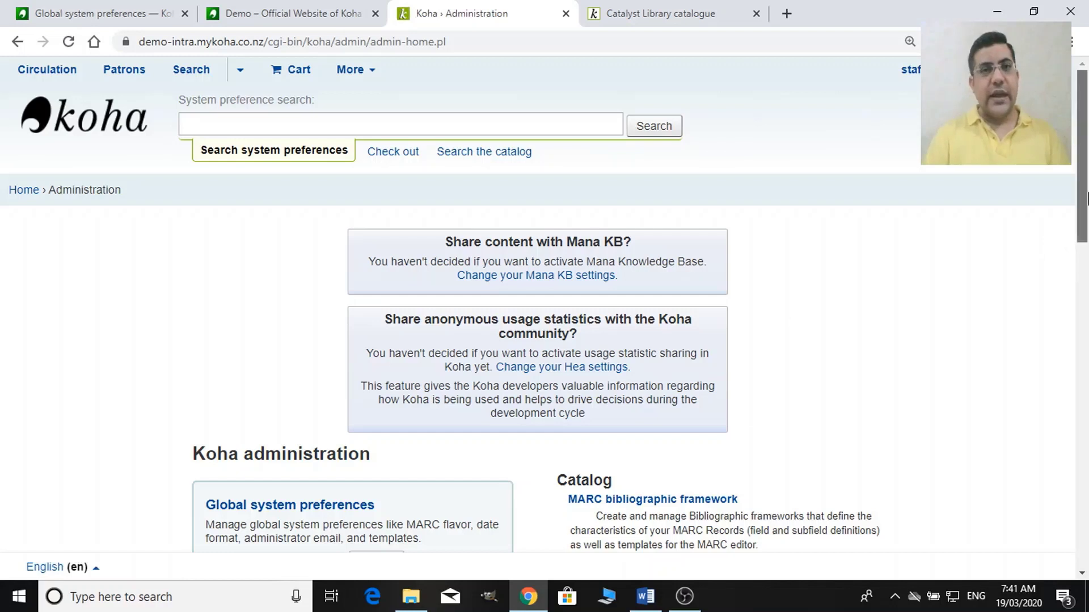
pyautogui.scroll(-2, 1085, 227)
pyautogui.scroll(-1, 1085, 227)
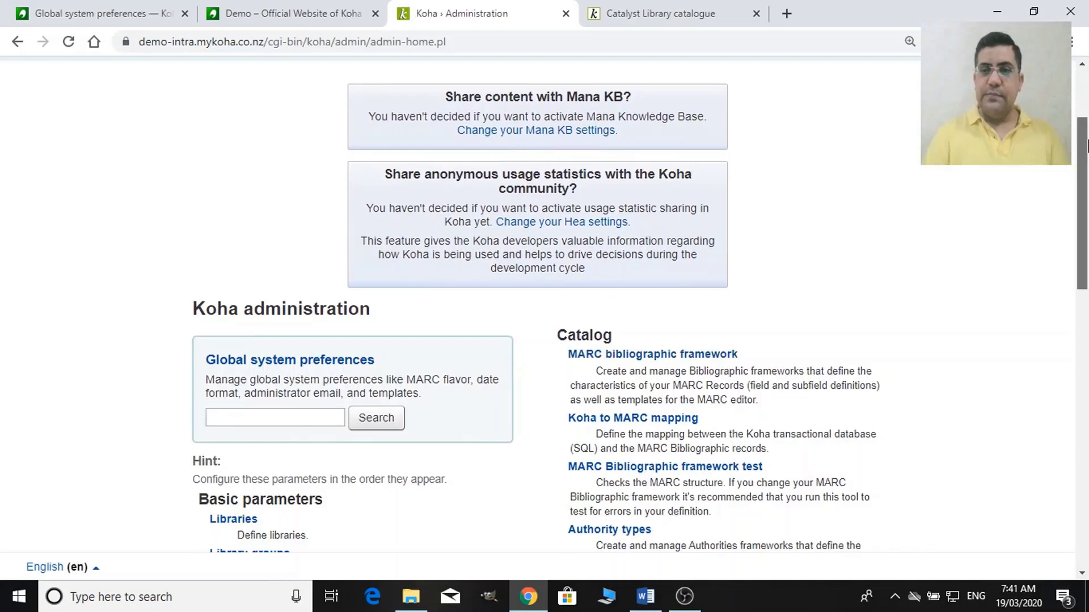
pyautogui.scroll(-4, 1085, 215)
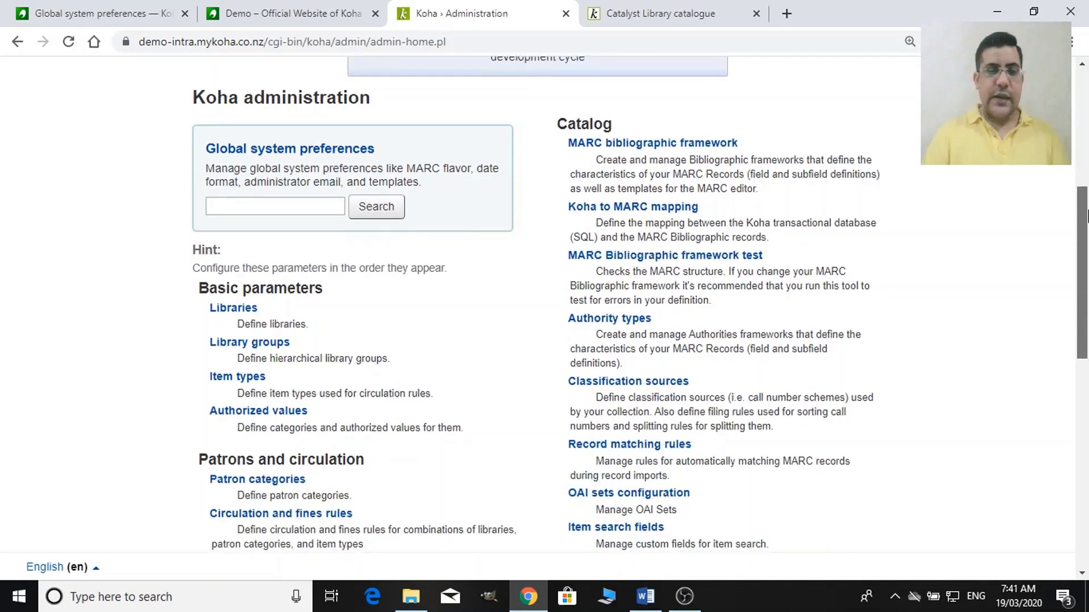
pyautogui.scroll(-1, 1086, 215)
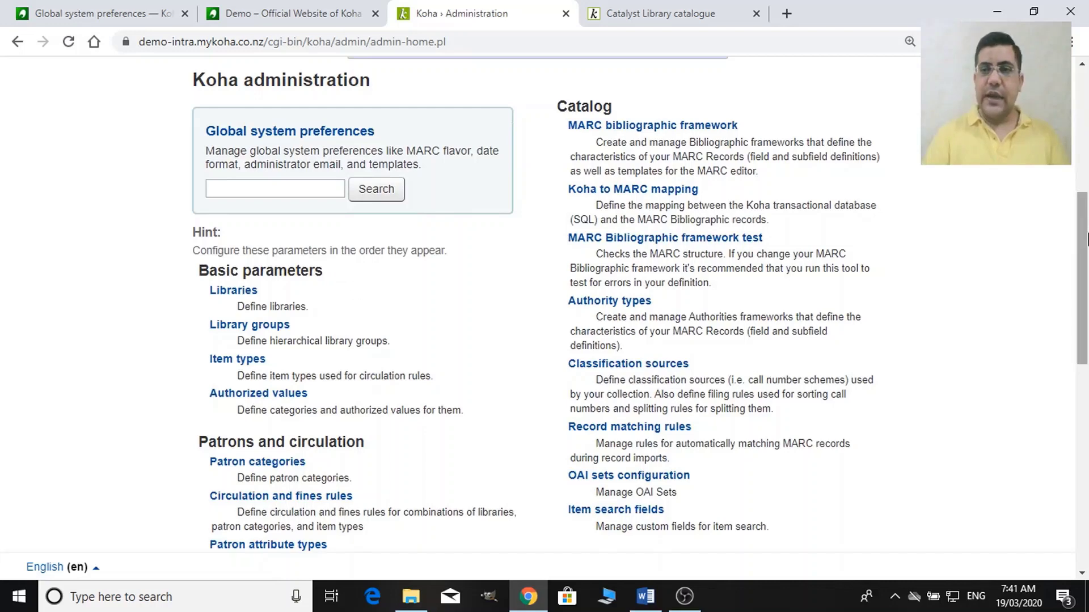
pyautogui.moveTo(1086, 238); pyautogui.dragTo(1085, 185)
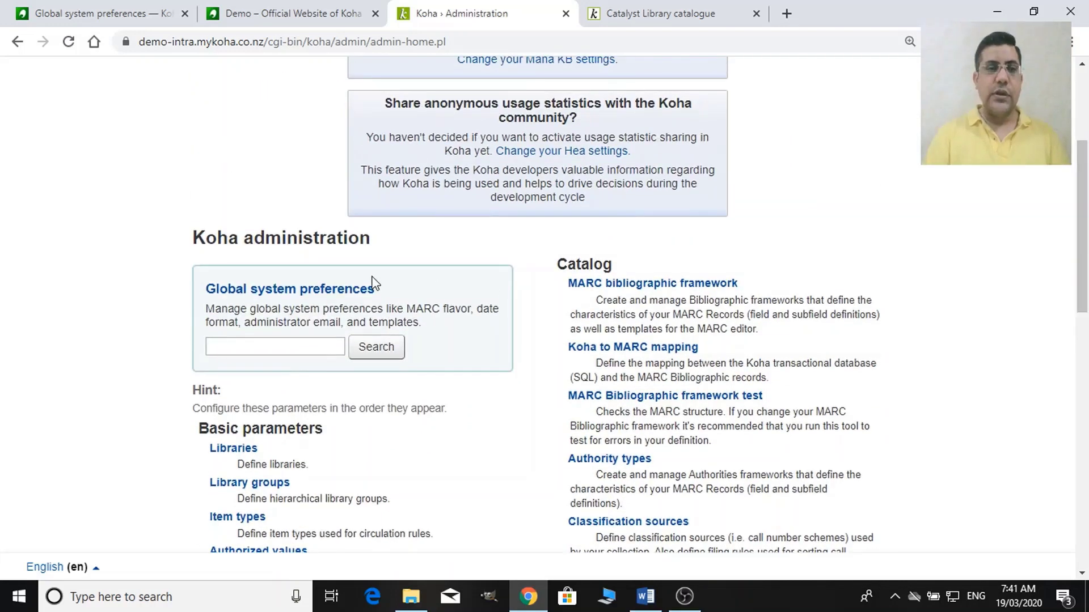
pyautogui.click(275, 347)
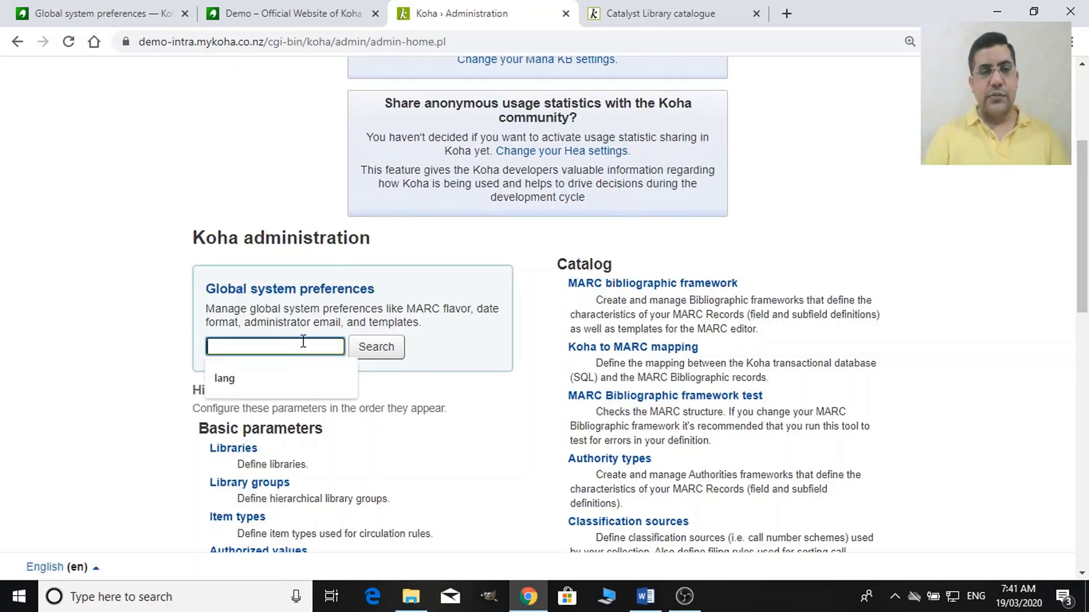
pyautogui.click(339, 294)
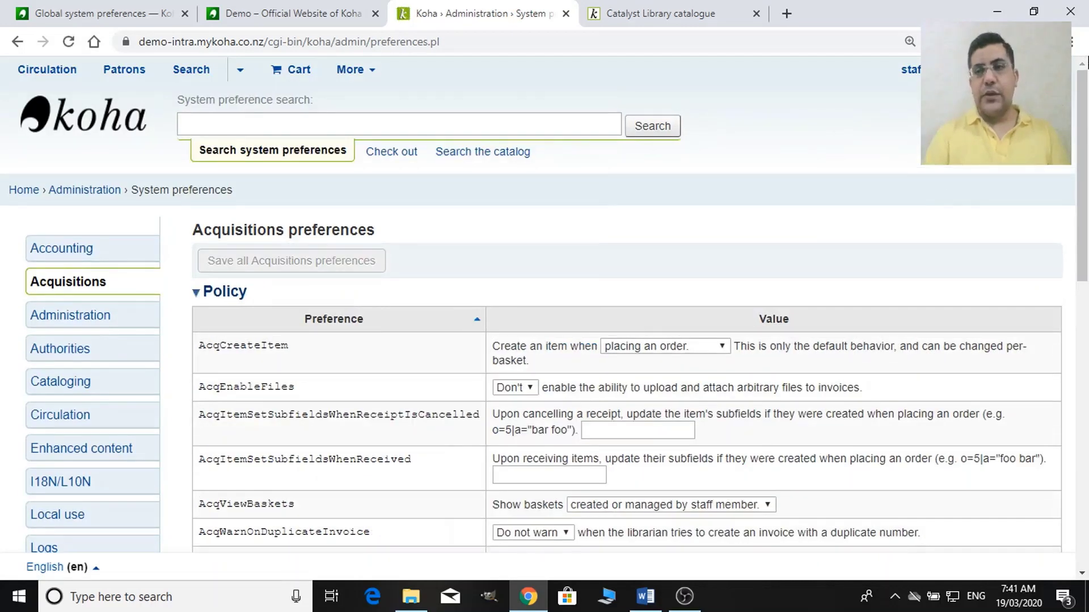
# Show the Accounting preferences, zoomed in, scrolled to the Policy settings.
pyautogui.moveTo(1085, 70); pyautogui.dragTo(1086, 142)
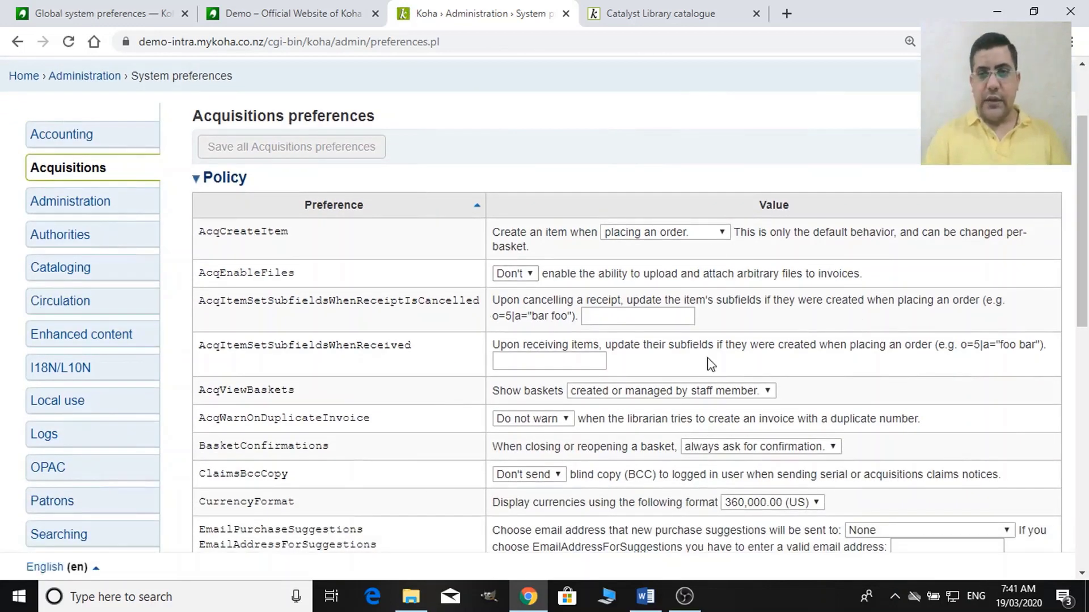
pyautogui.click(113, 147)
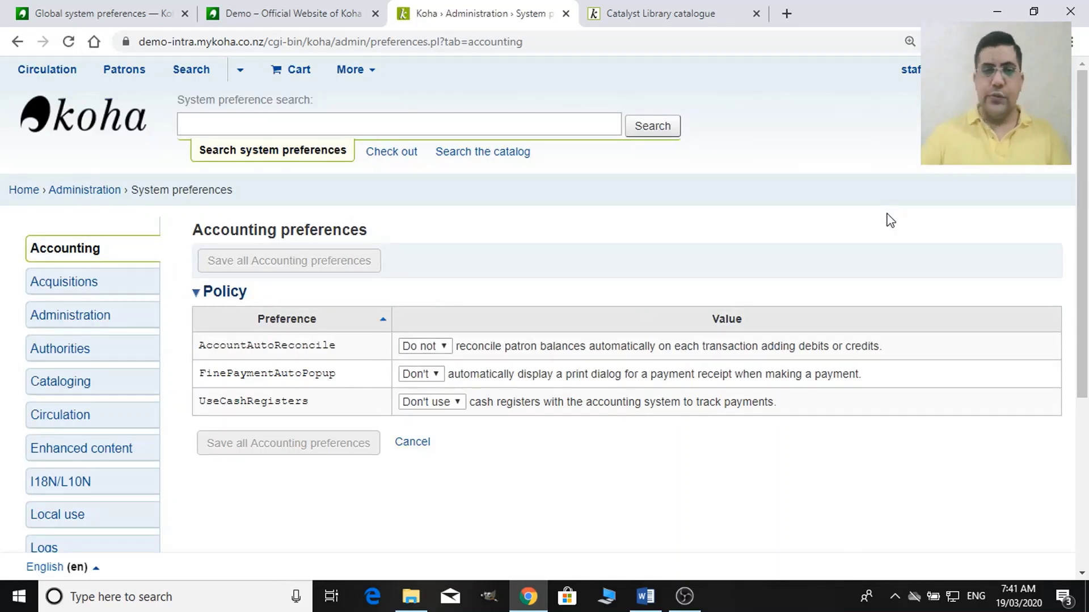
pyautogui.hotkey('ctrl', '+')
pyautogui.hotkey('ctrl', '+')
pyautogui.hotkey('ctrl', '+')
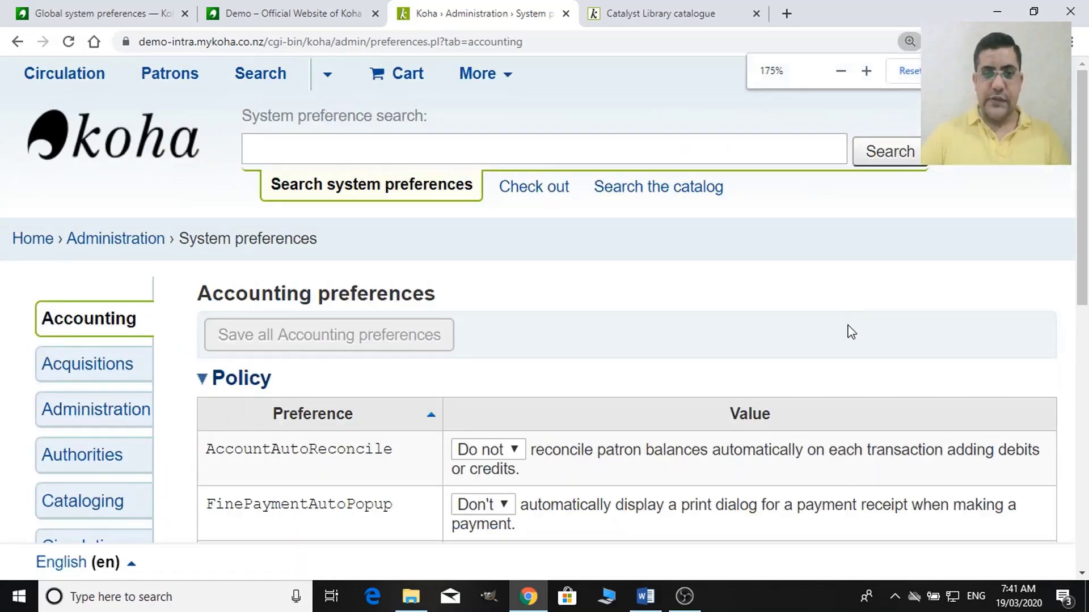
pyautogui.scroll(-3, 851, 332)
pyautogui.hotkey('ctrl', '-')
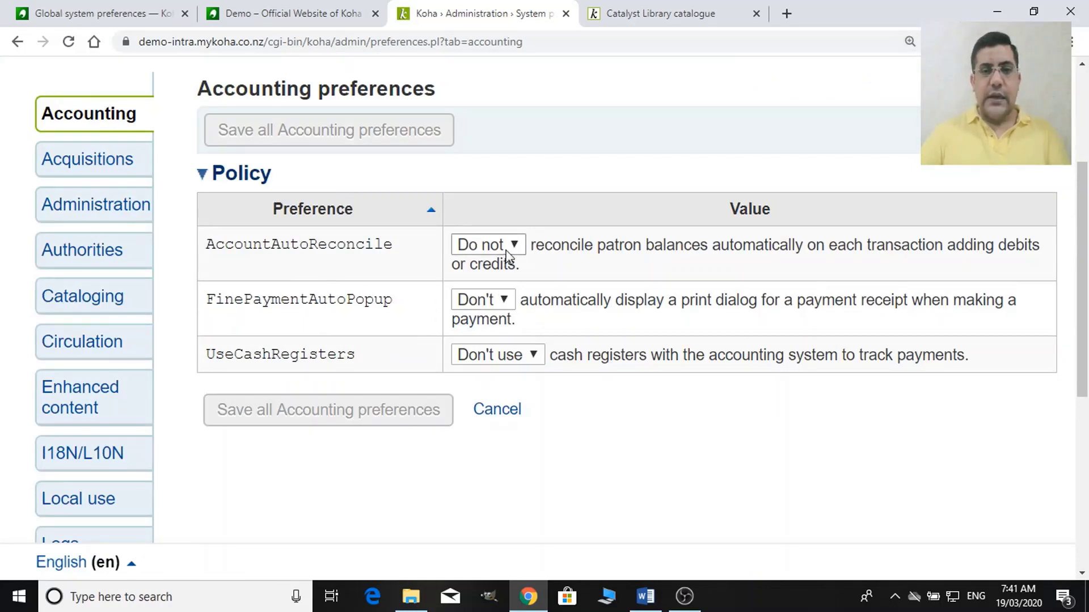
pyautogui.scroll(-1, 372, 331)
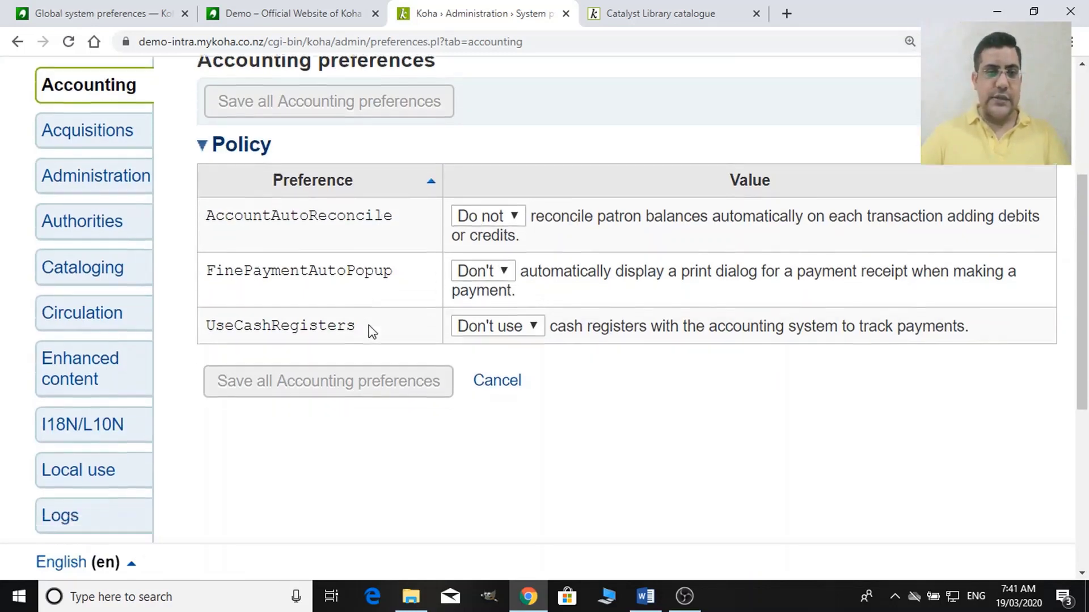
pyautogui.scroll(-3, 370, 329)
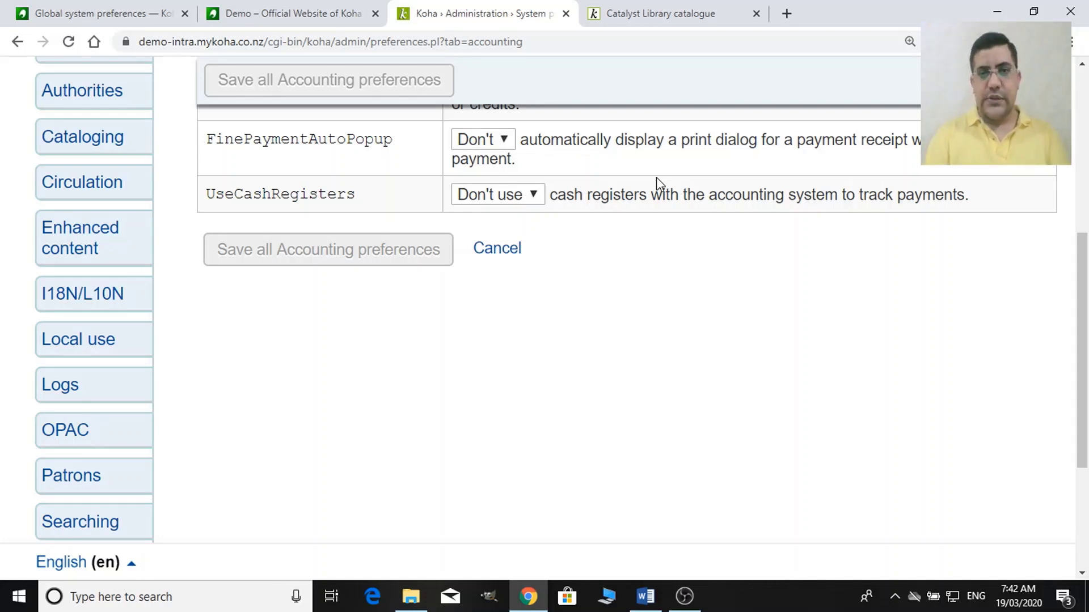
# Set FinePaymentAutoPopup to 'Do' without saving, then scroll back to the page top.
pyautogui.click(501, 144)
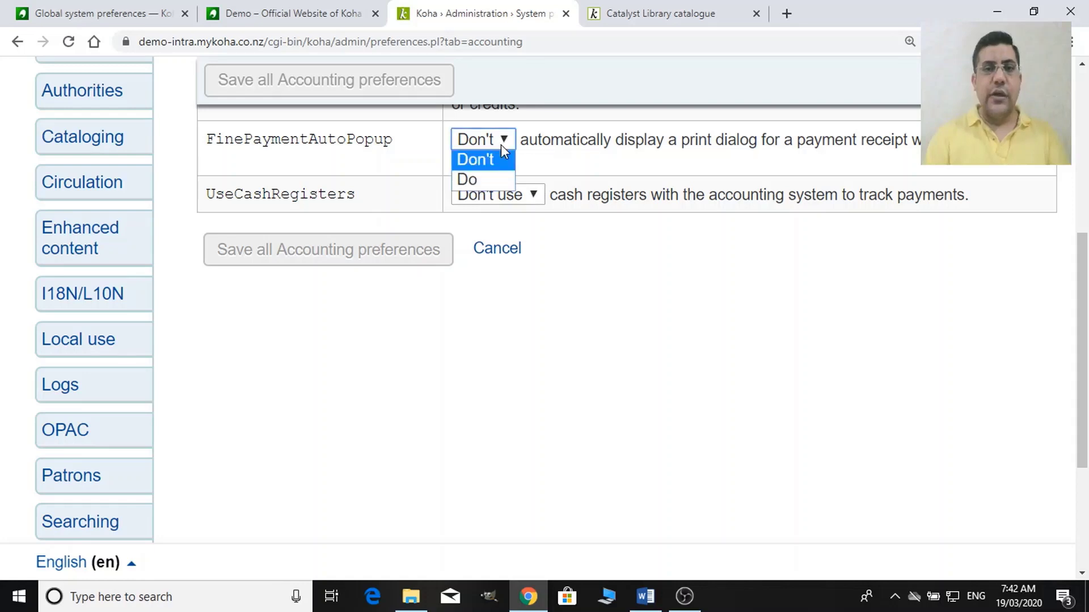
pyautogui.click(483, 181)
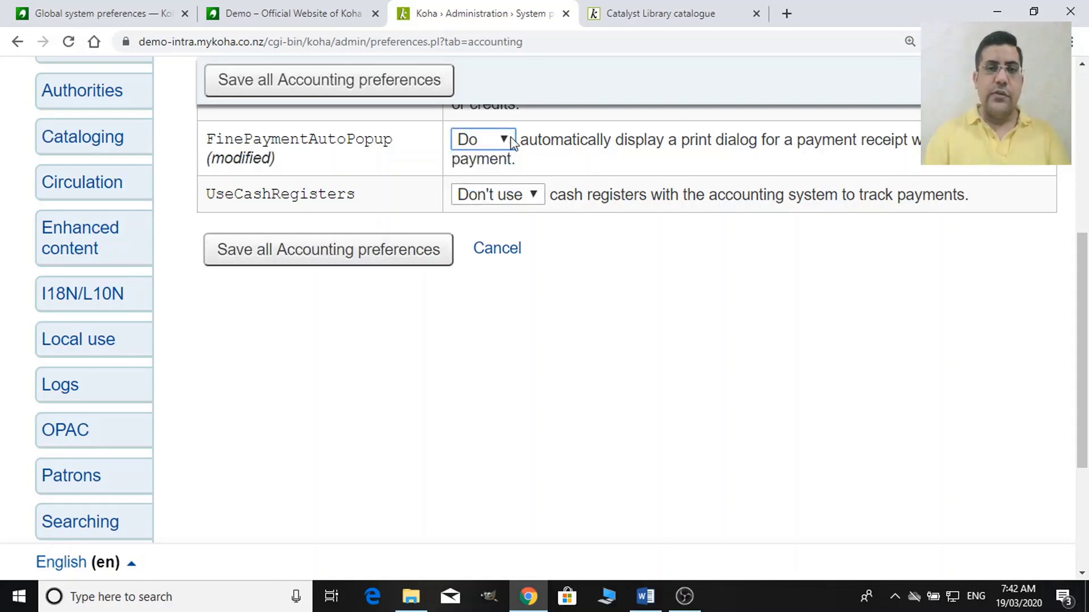
pyautogui.click(506, 142)
pyautogui.click(471, 182)
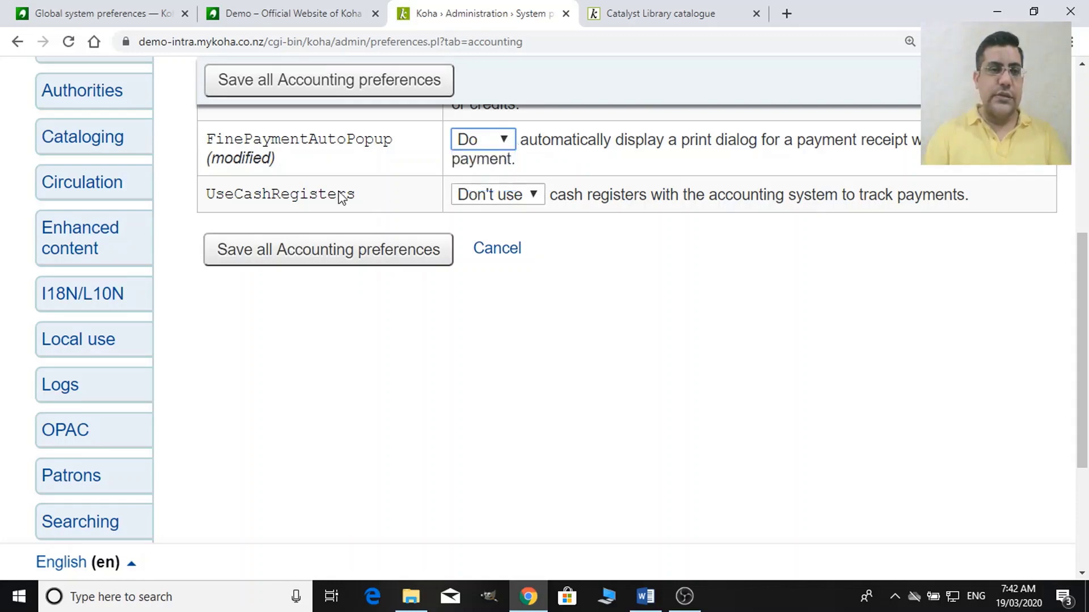
pyautogui.click(496, 146)
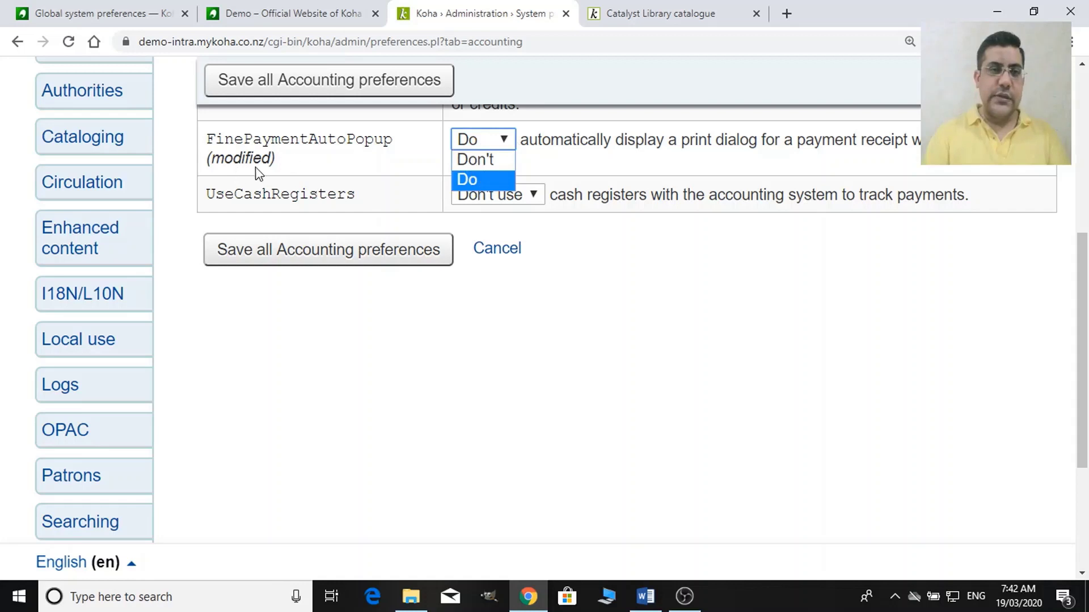
pyautogui.click(306, 163)
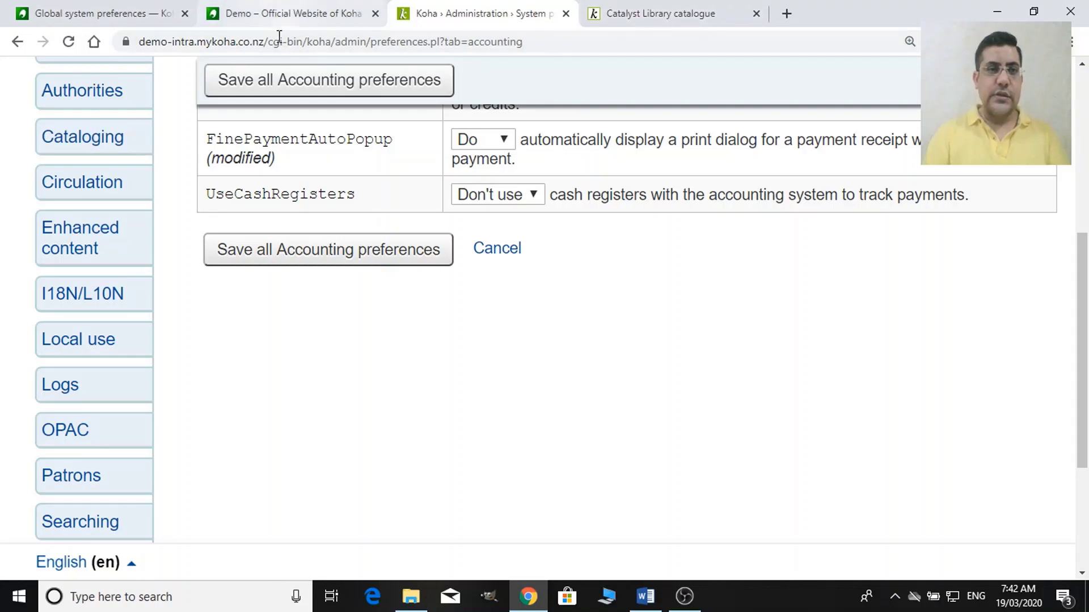
pyautogui.click(1084, 111)
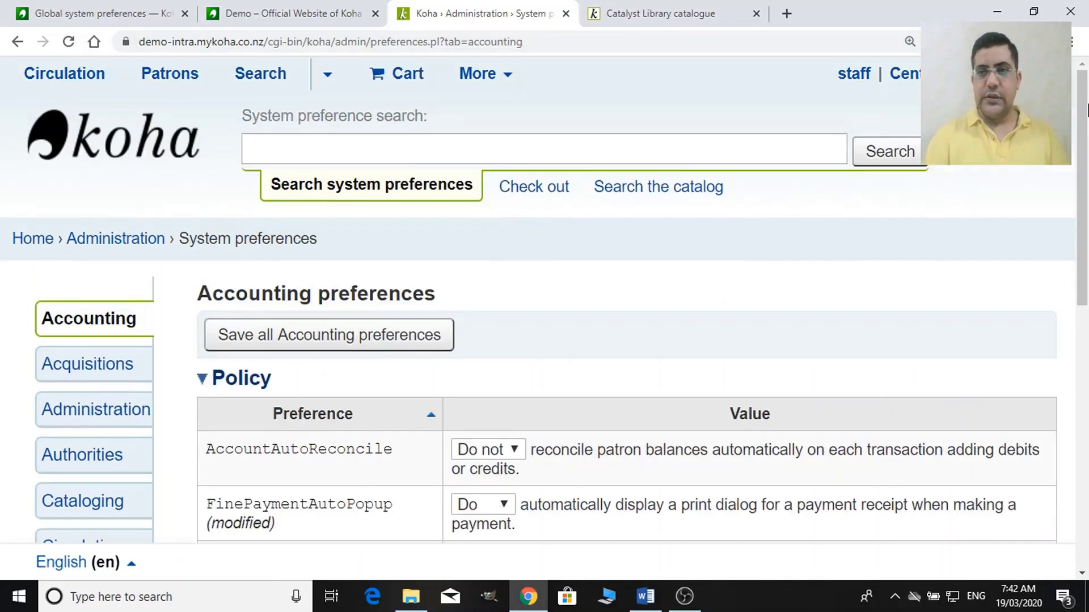
# Stay on the page to keep the change and bring up Administration in a new tab.
pyautogui.click(41, 238)
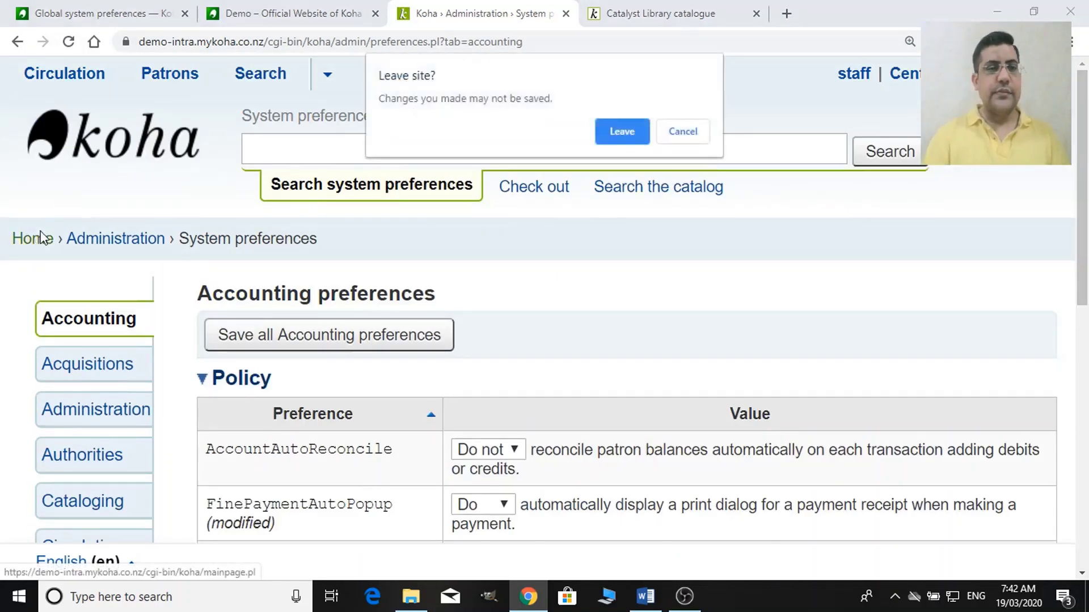
pyautogui.click(682, 131)
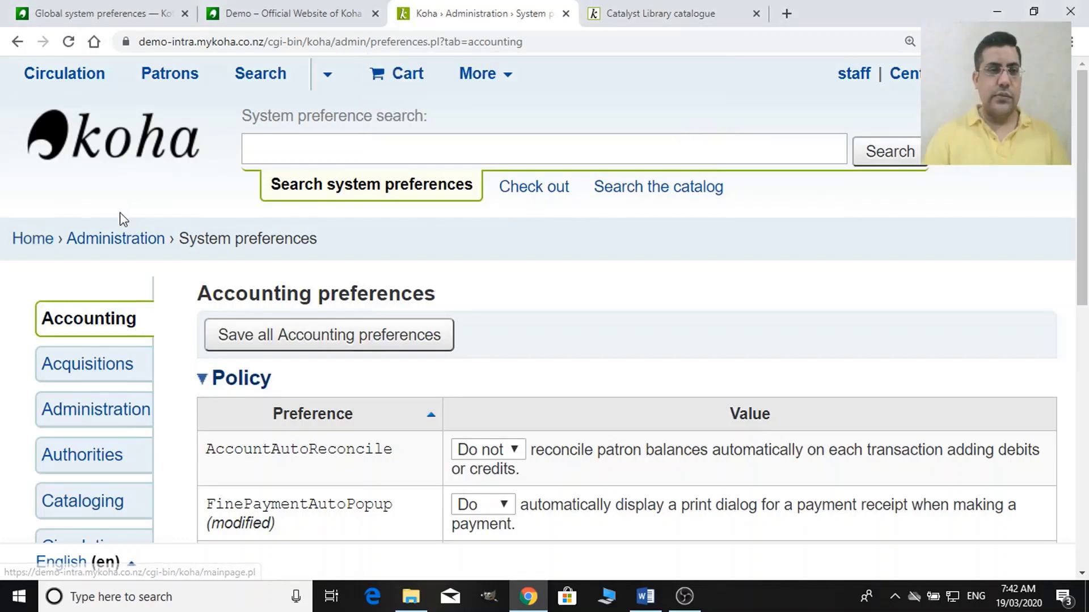
pyautogui.rightClick(120, 242)
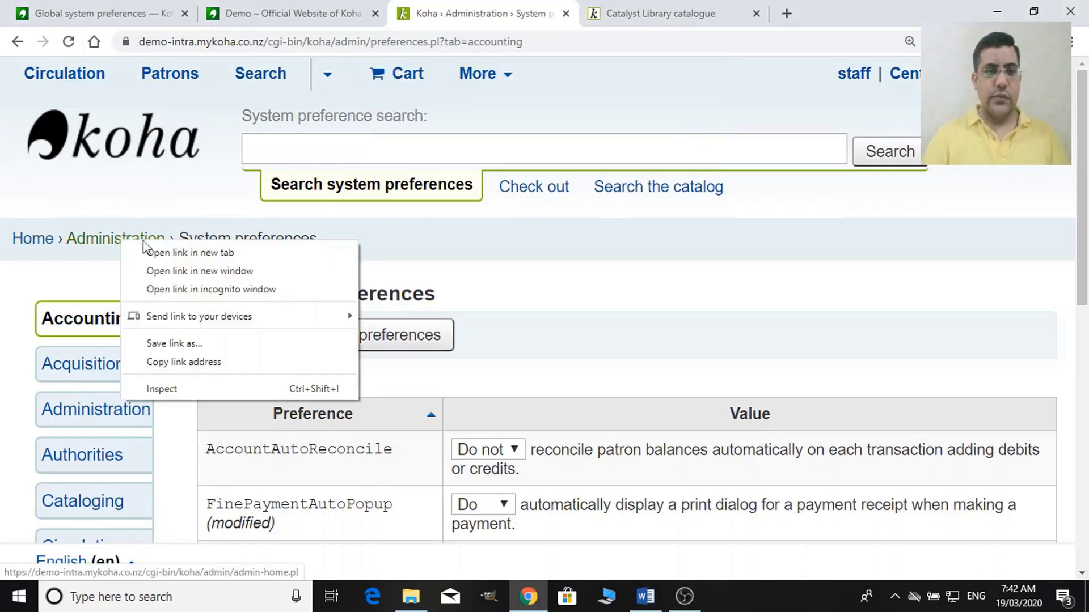
pyautogui.click(179, 253)
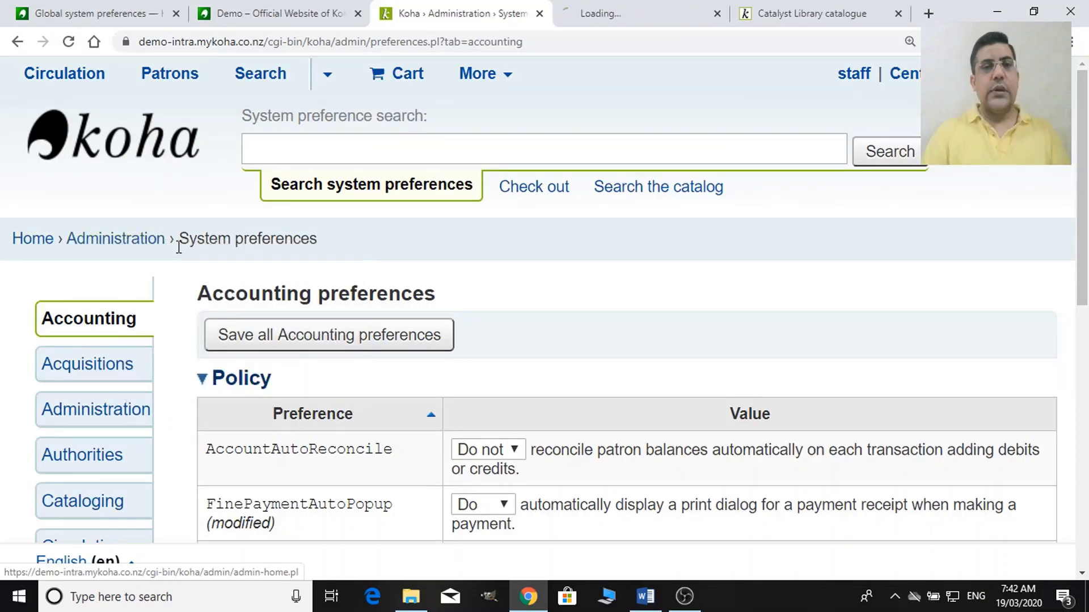
pyautogui.click(613, 8)
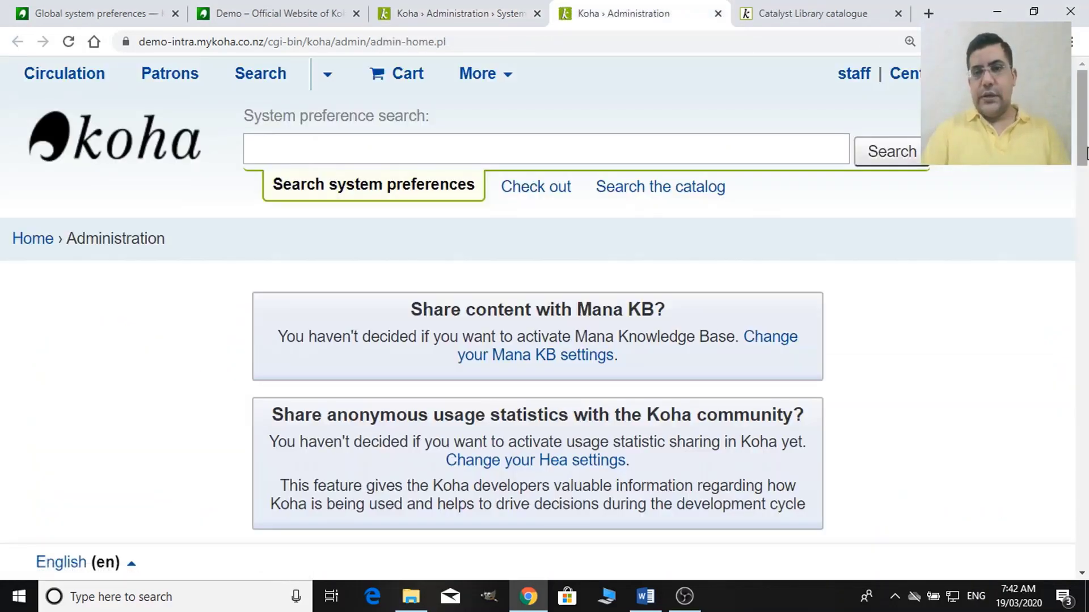
pyautogui.moveTo(1083, 133); pyautogui.dragTo(1086, 294)
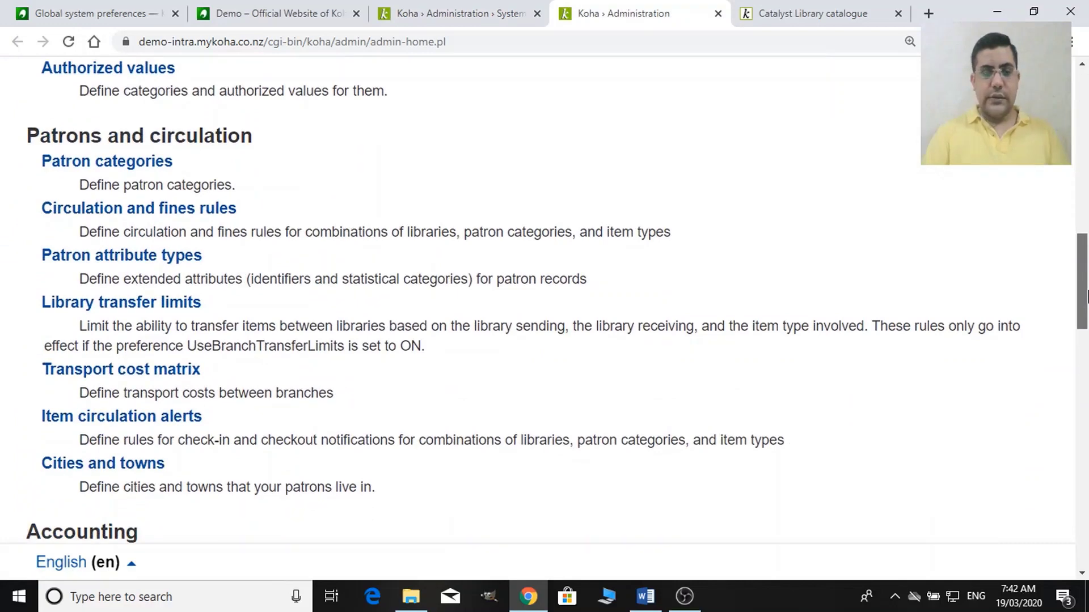
pyautogui.hotkey('ctrl', '-')
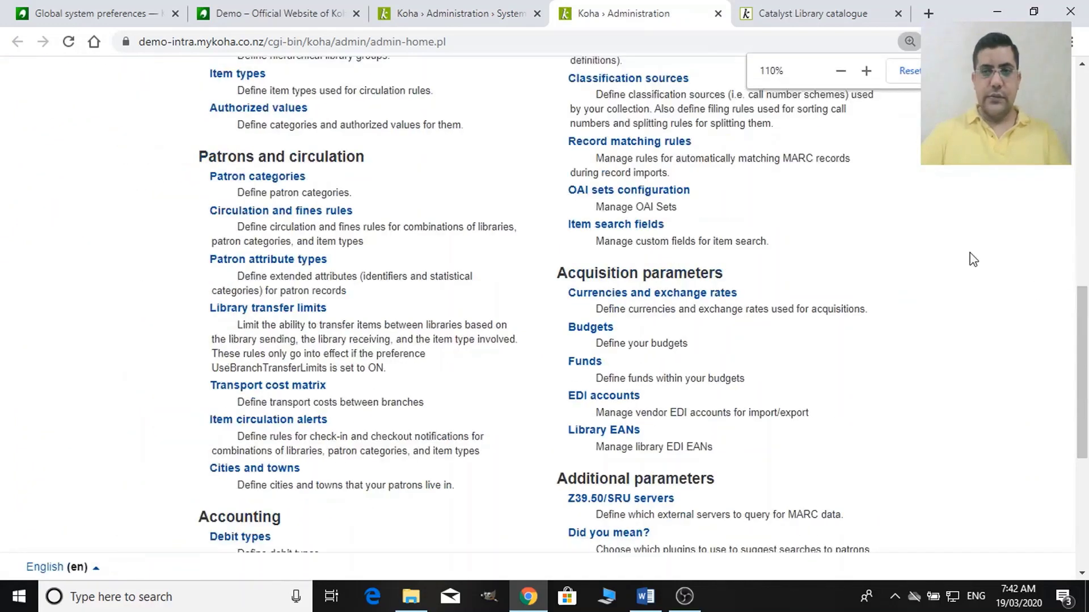
pyautogui.scroll(-5, 952, 260)
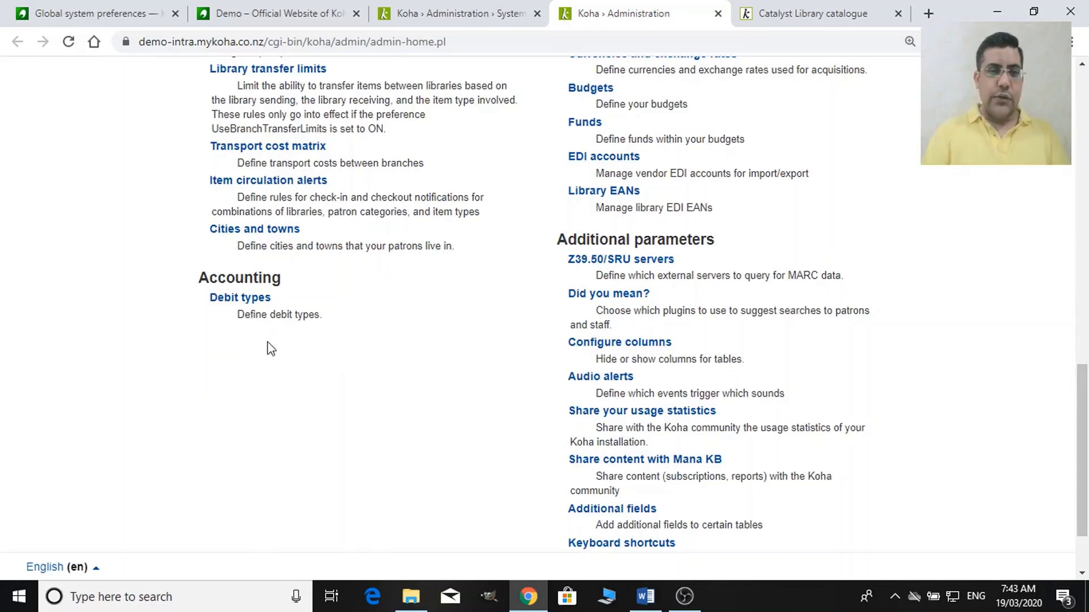
# Set UseCashRegisters to 'Use', save all Accounting preferences, and return to Administration.
pyautogui.click(499, 11)
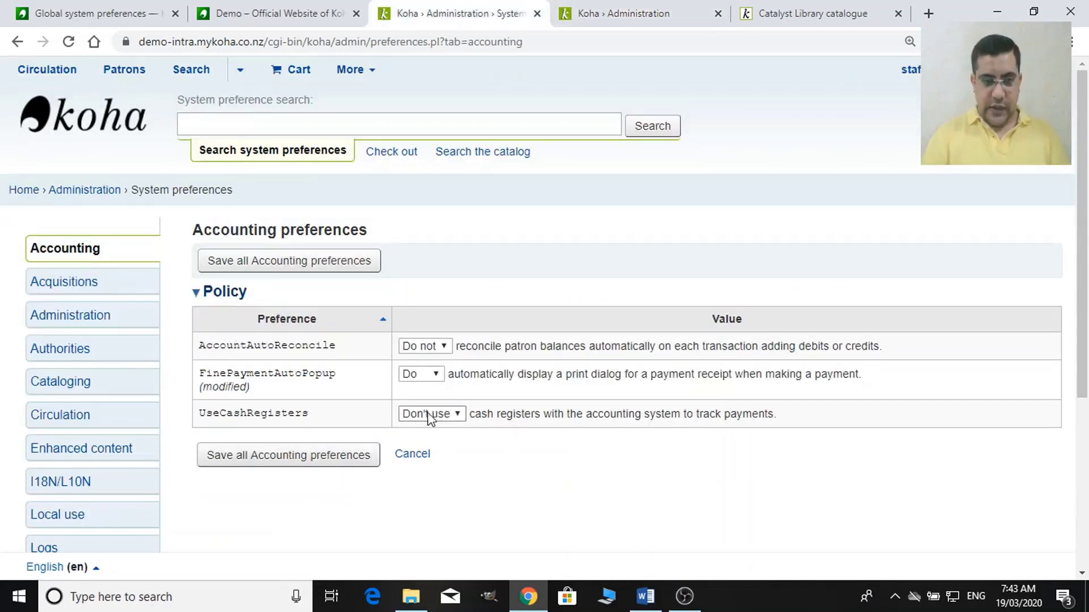
pyautogui.hotkey('ctrl', '+')
pyautogui.hotkey('ctrl', '+')
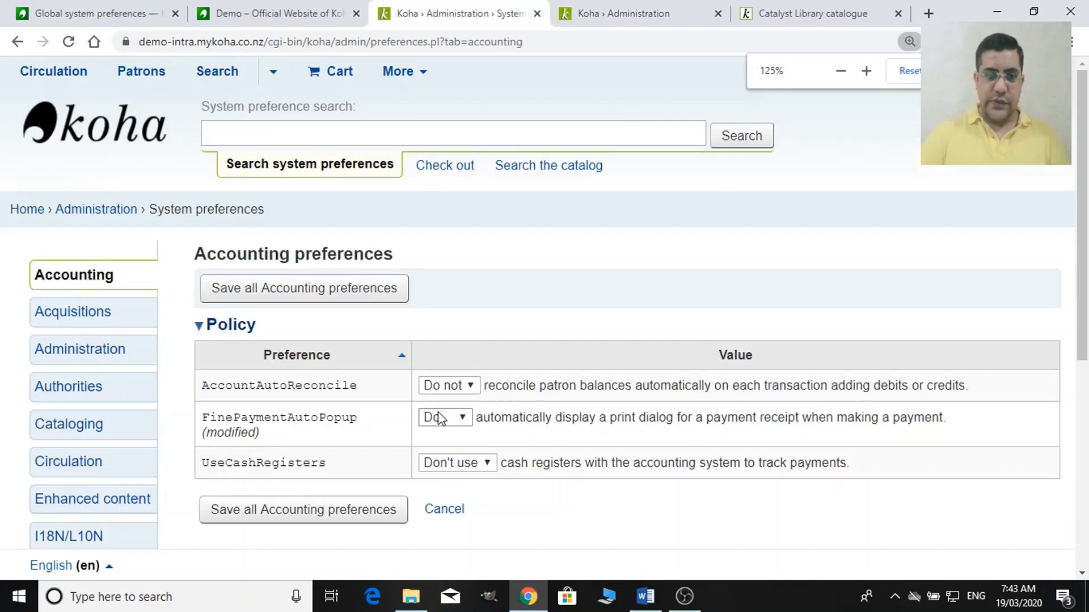
pyautogui.scroll(-4, 441, 418)
pyautogui.click(482, 227)
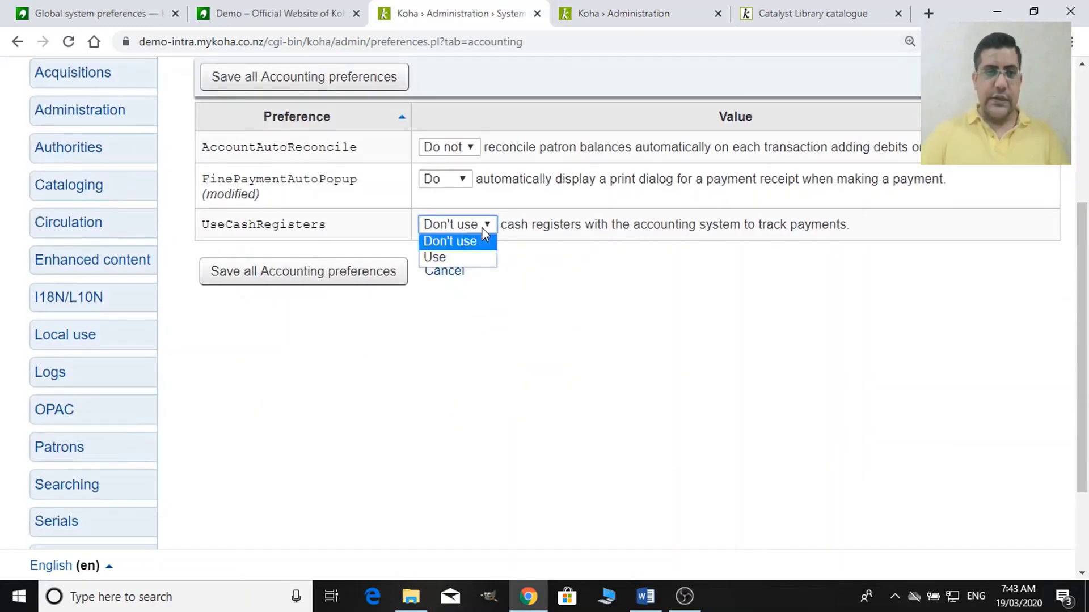
pyautogui.click(436, 256)
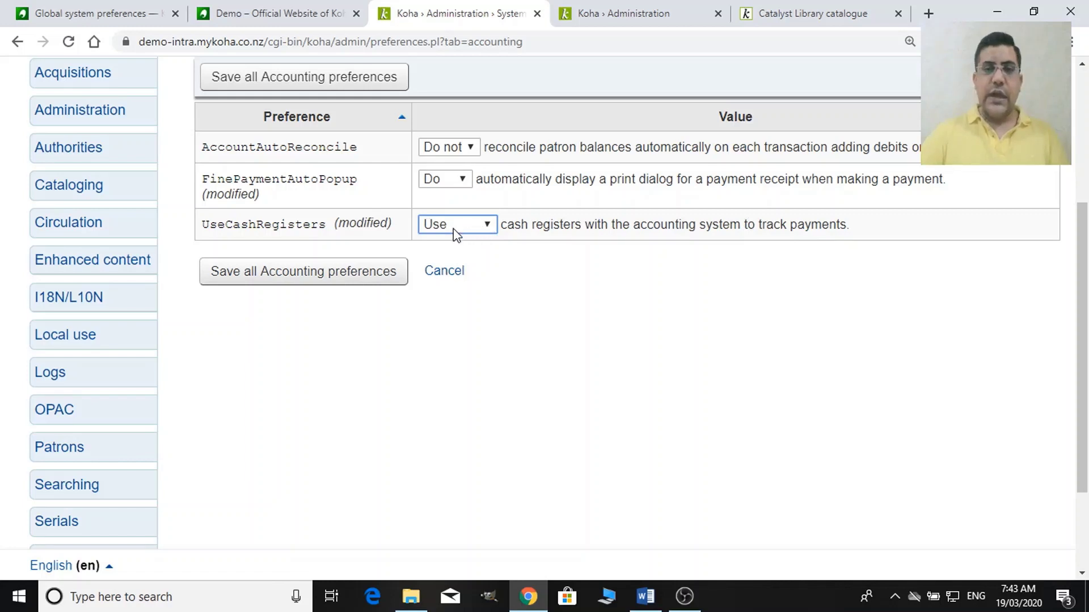
pyautogui.click(340, 286)
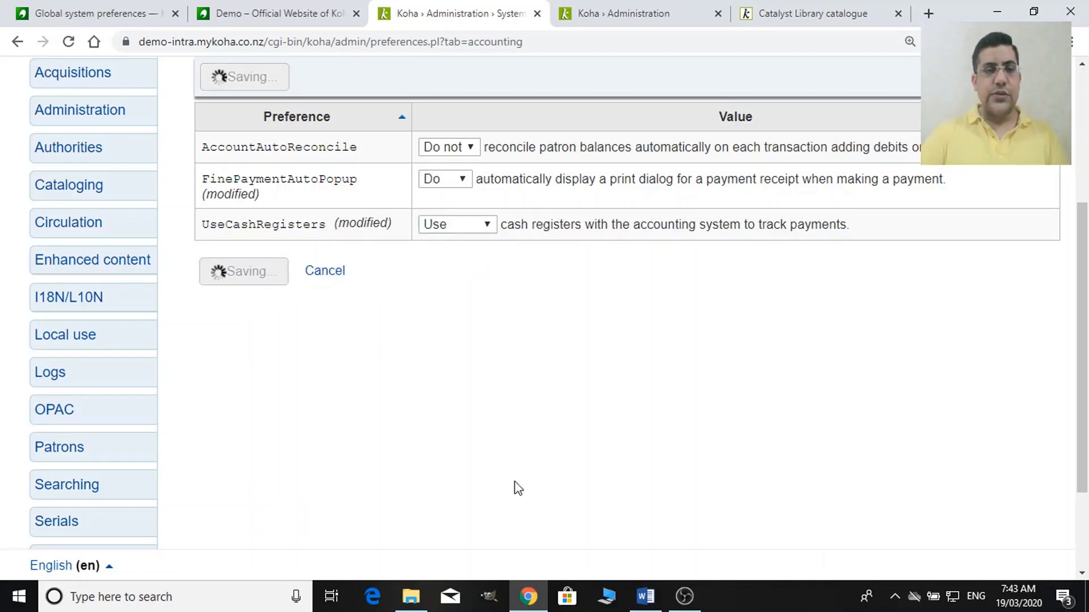
pyautogui.click(672, 9)
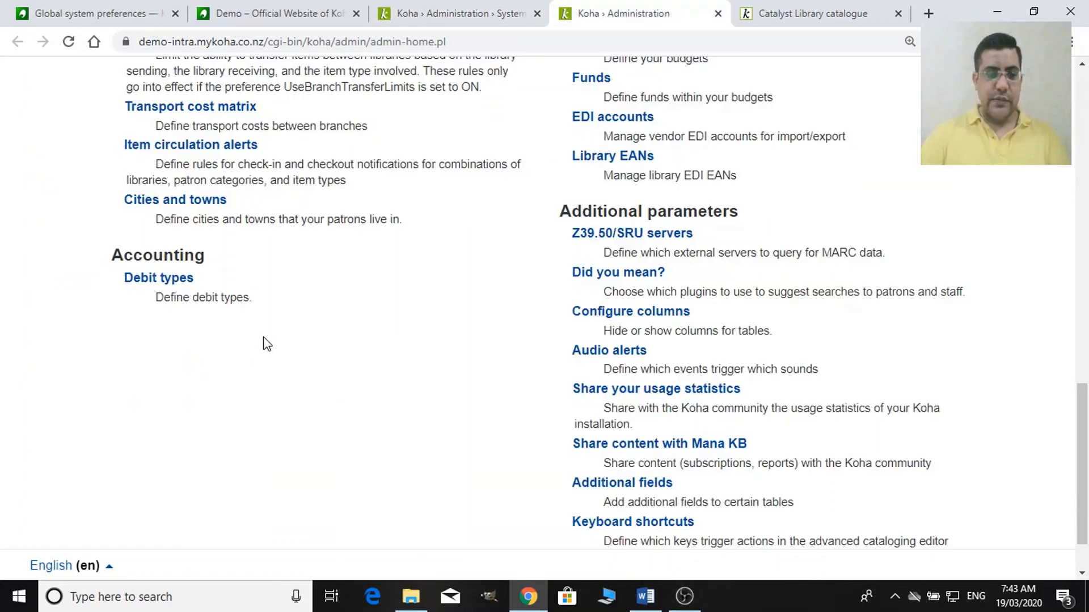
# Reload Administration and check the Accounting > Cash registers page and its library list.
pyautogui.press('F5')
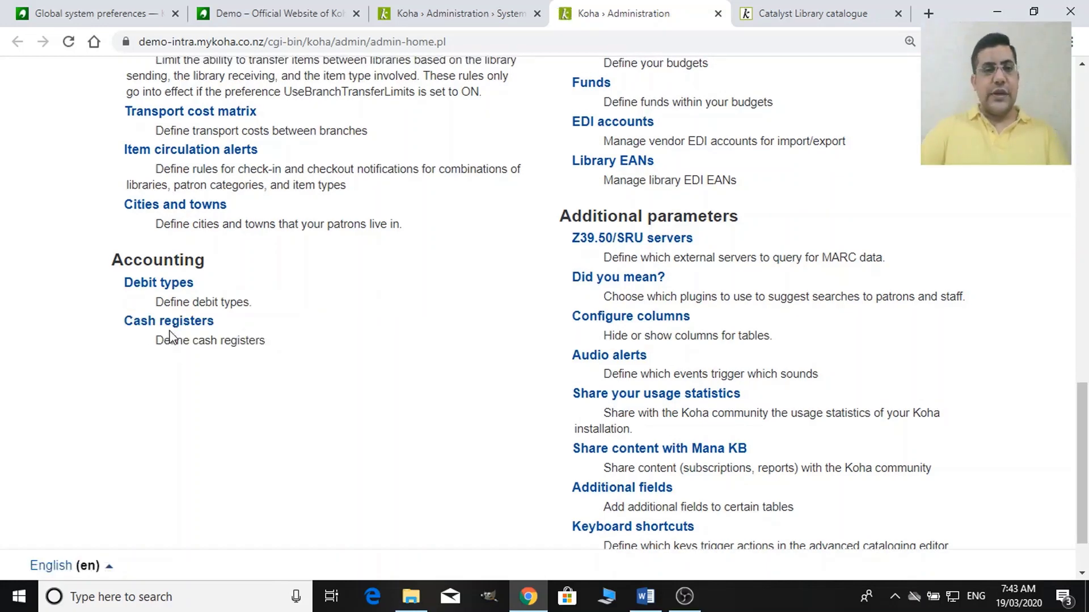
pyautogui.click(185, 327)
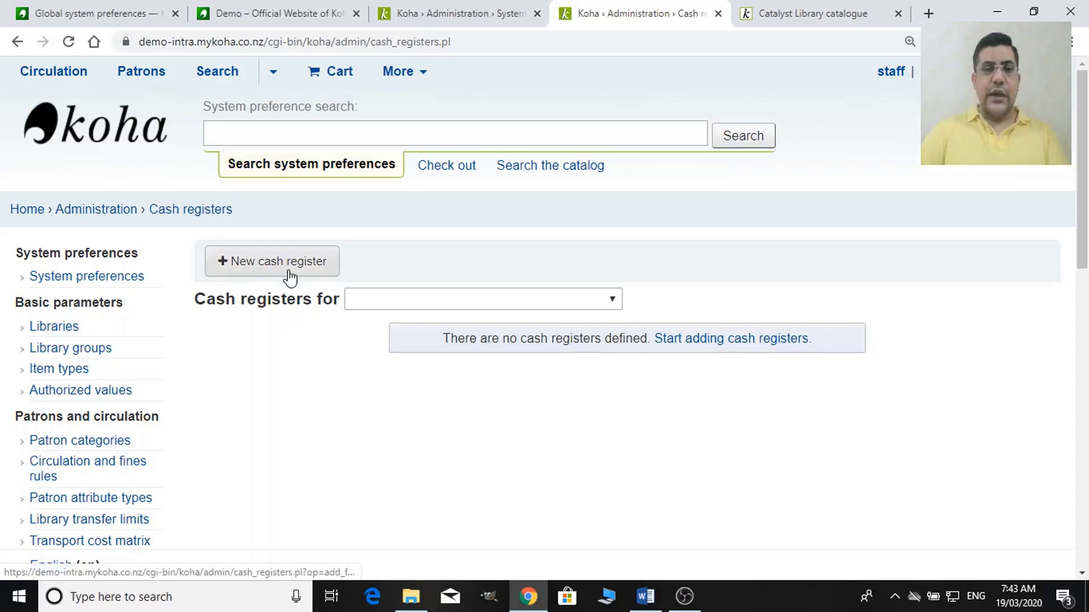
pyautogui.click(418, 309)
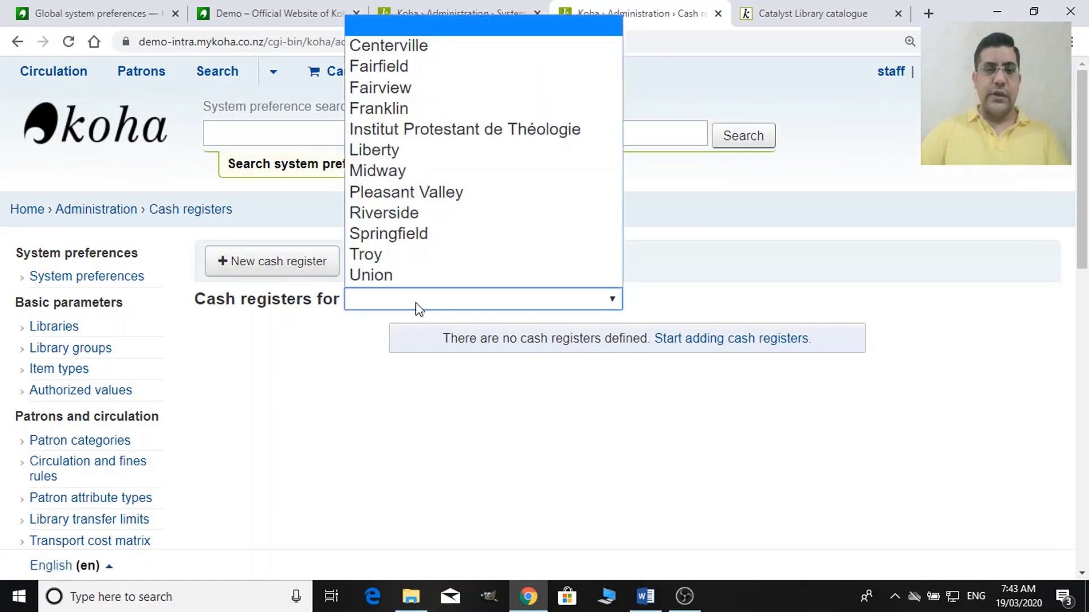
pyautogui.click(287, 445)
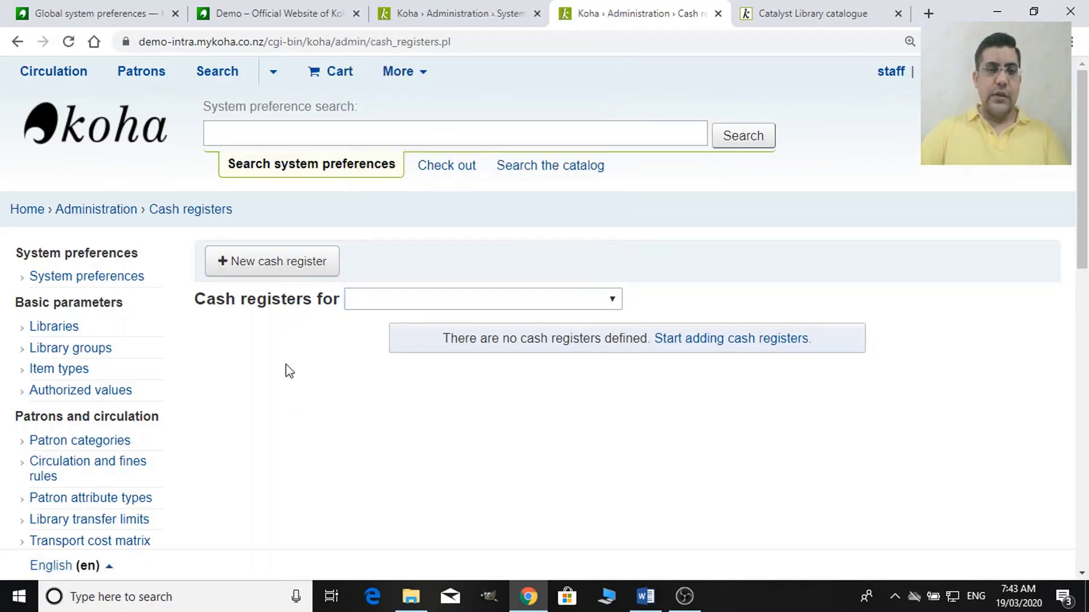
# Start a new cash register, cancel it, and go back to the saved Accounting preferences.
pyautogui.click(299, 265)
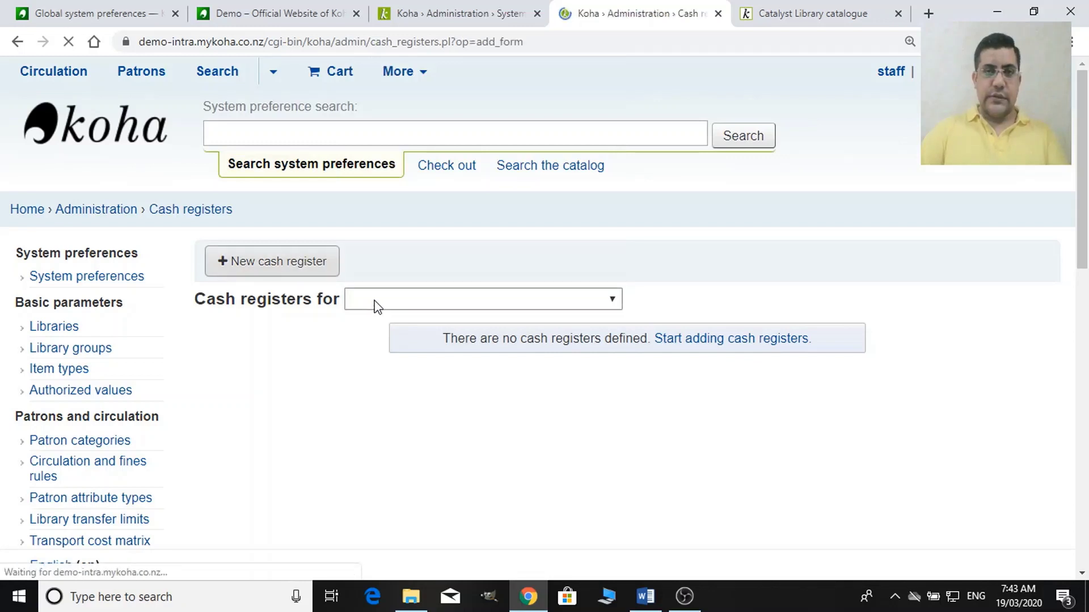
pyautogui.click(371, 298)
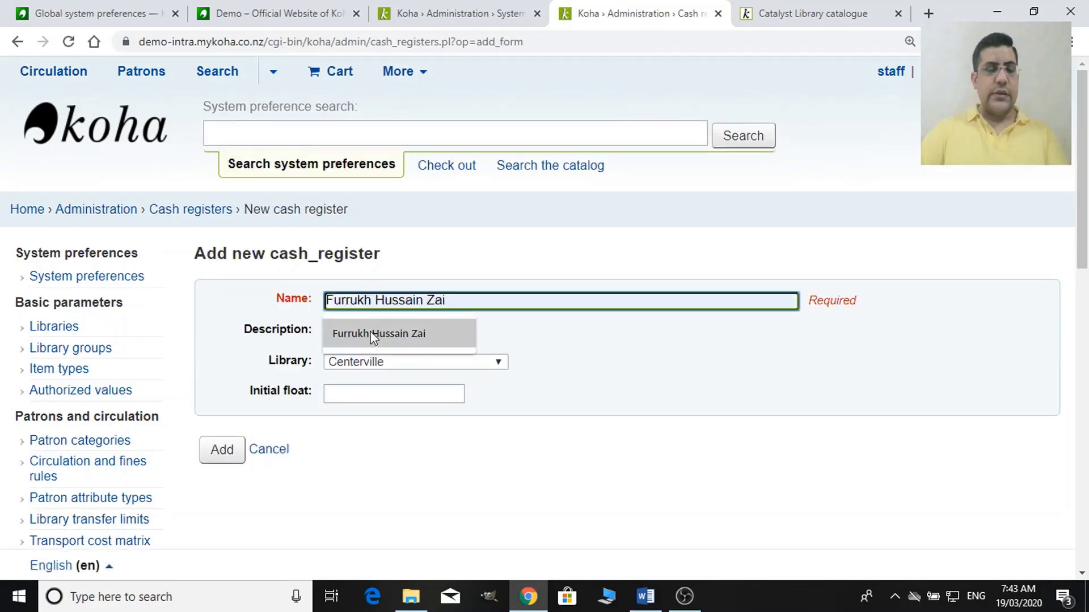
pyautogui.click(566, 415)
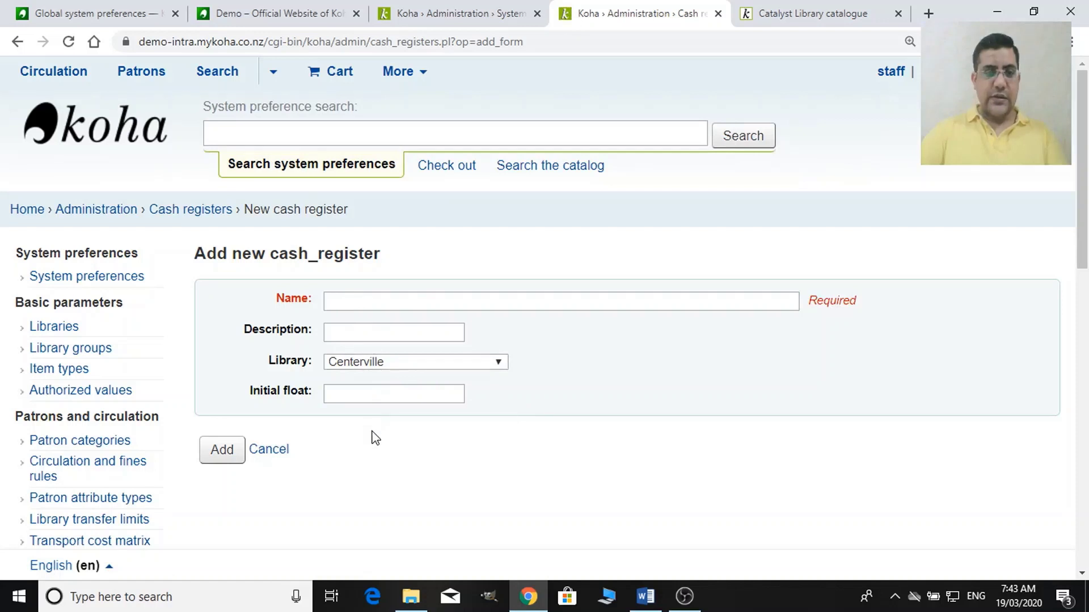
pyautogui.click(276, 452)
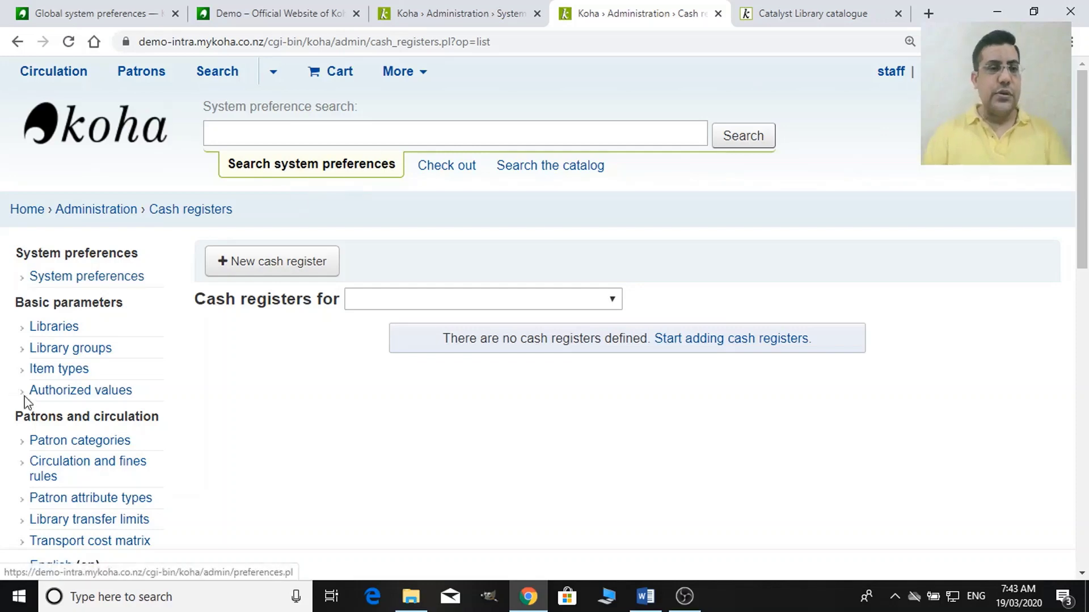
pyautogui.click(405, 6)
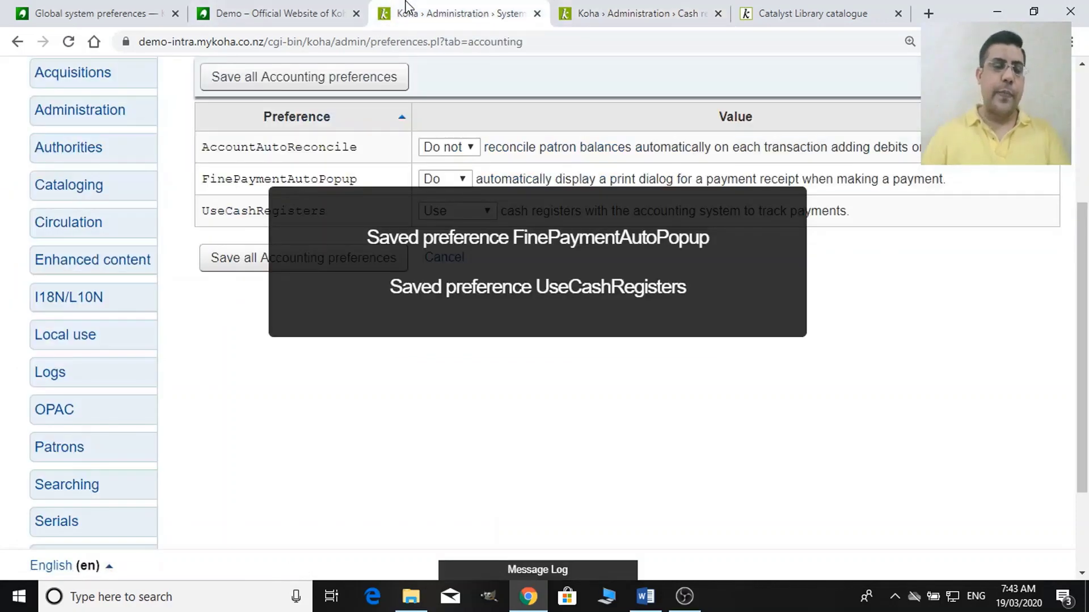
pyautogui.scroll(4, 373, 230)
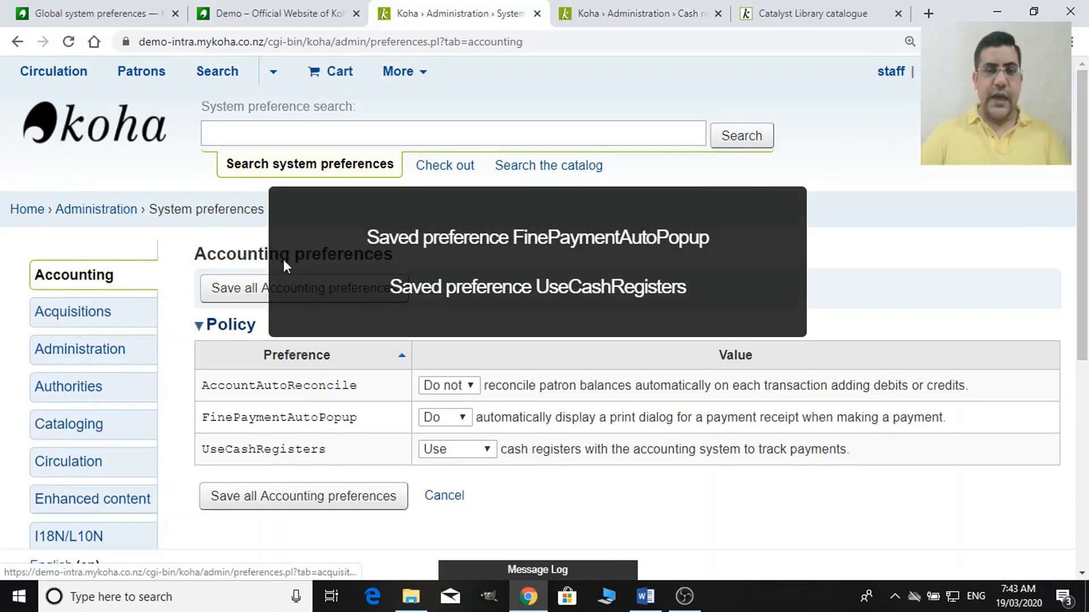
# Expand the Acquisition heading in the Advanced Administration notes, then return to Chrome.
pyautogui.click(645, 595)
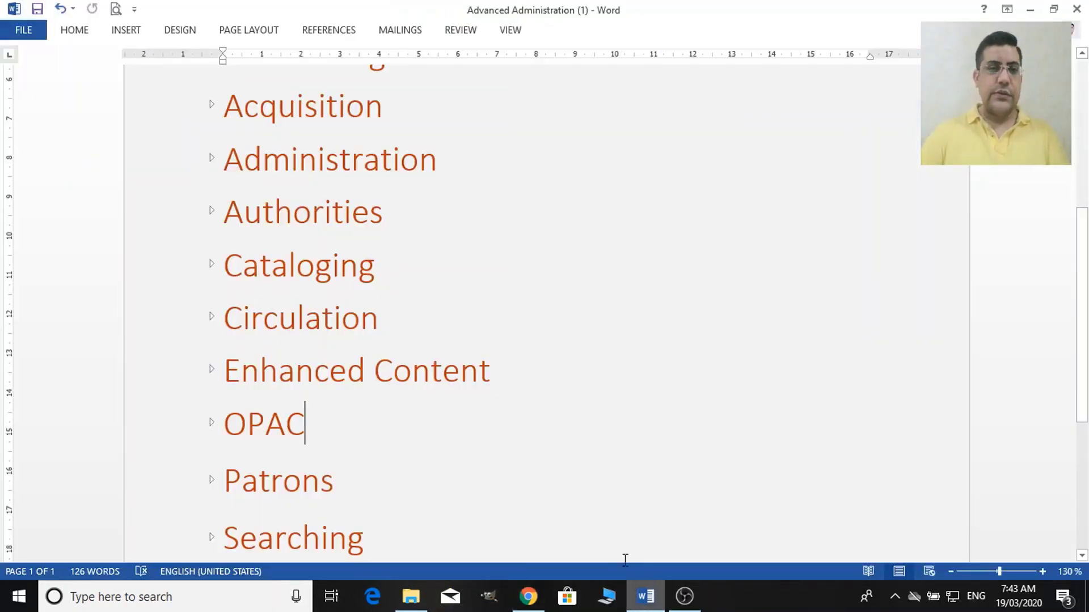
pyautogui.scroll(1, 225, 144)
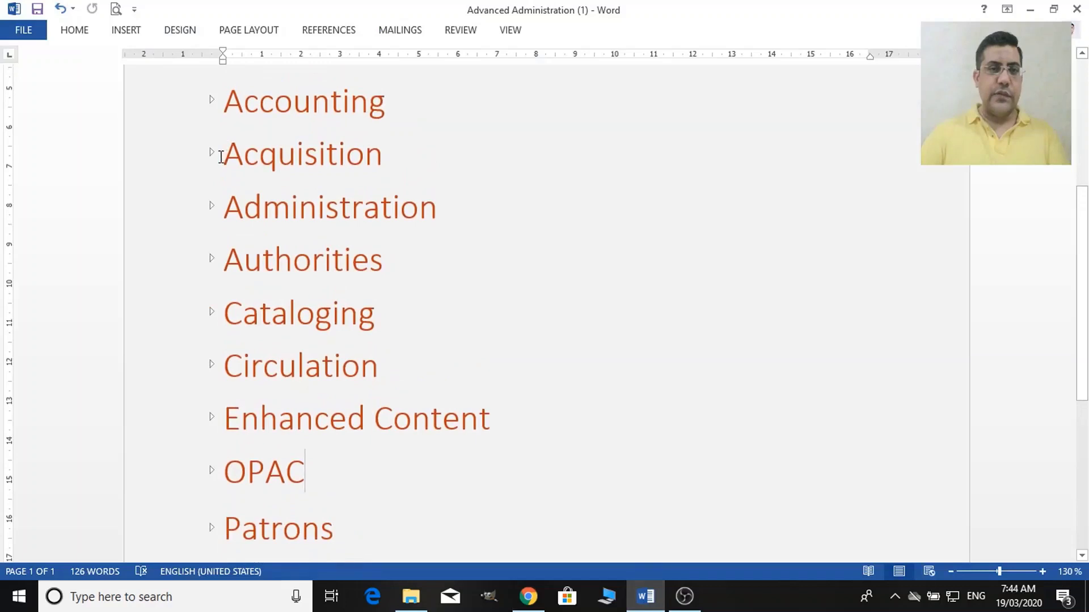
pyautogui.click(211, 154)
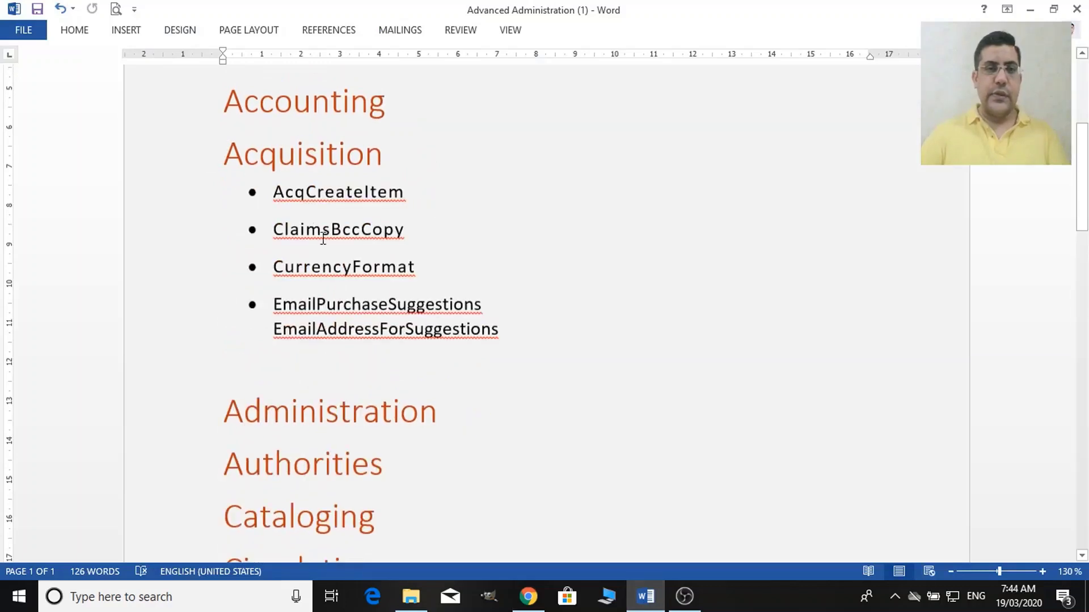
pyautogui.scroll(-1, 326, 250)
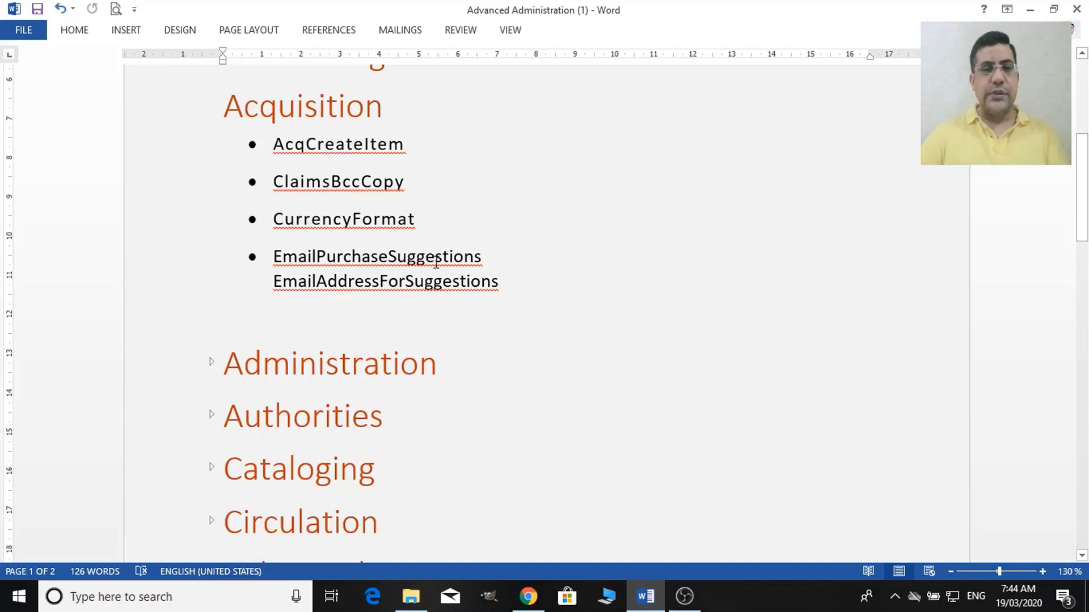
pyautogui.hotkey('alt', 'Tab')
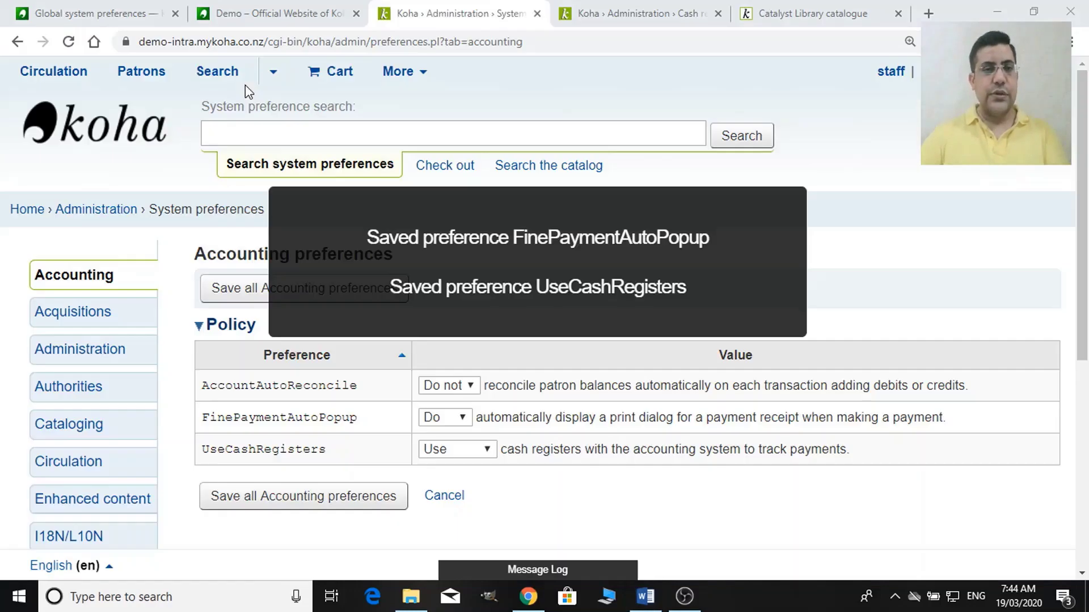
# Open the Acquisitions preferences and scroll to the AcqCreateItem setting.
pyautogui.click(97, 313)
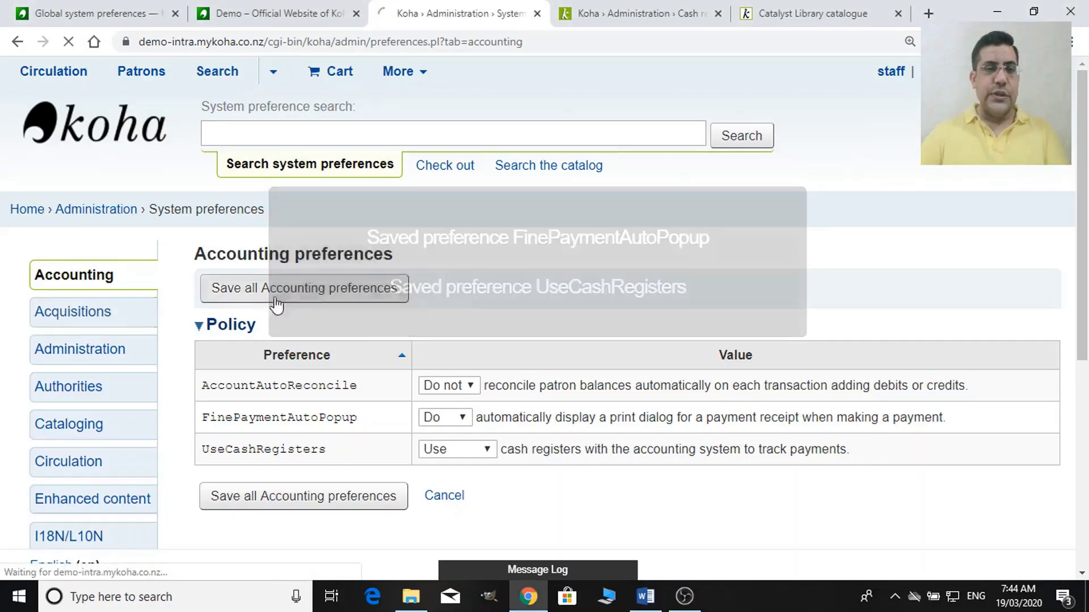
pyautogui.scroll(-3, 513, 272)
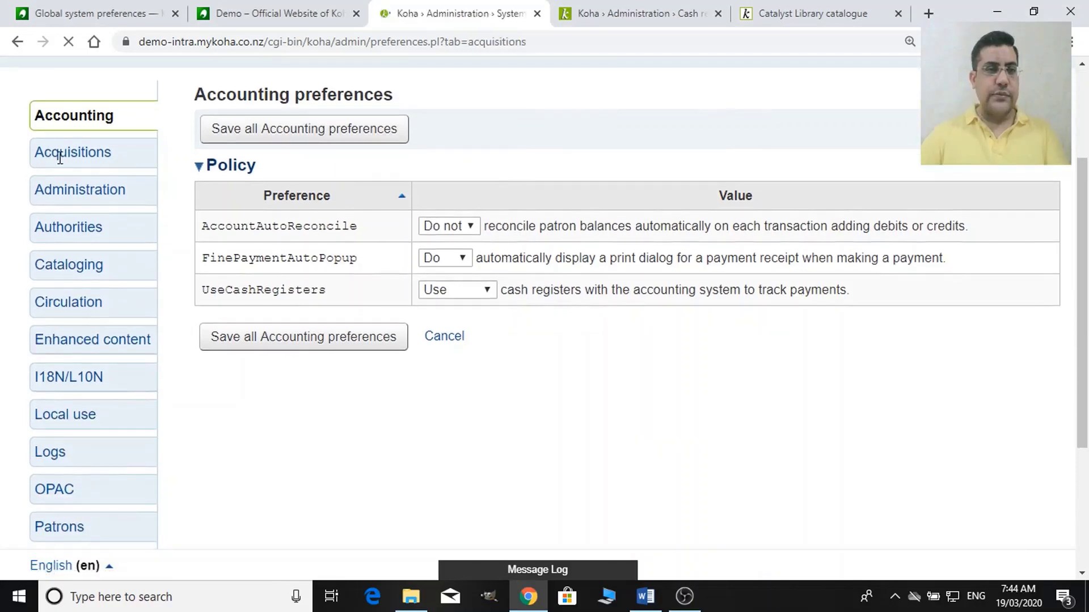
pyautogui.scroll(-6, 486, 369)
pyautogui.scroll(3, 497, 369)
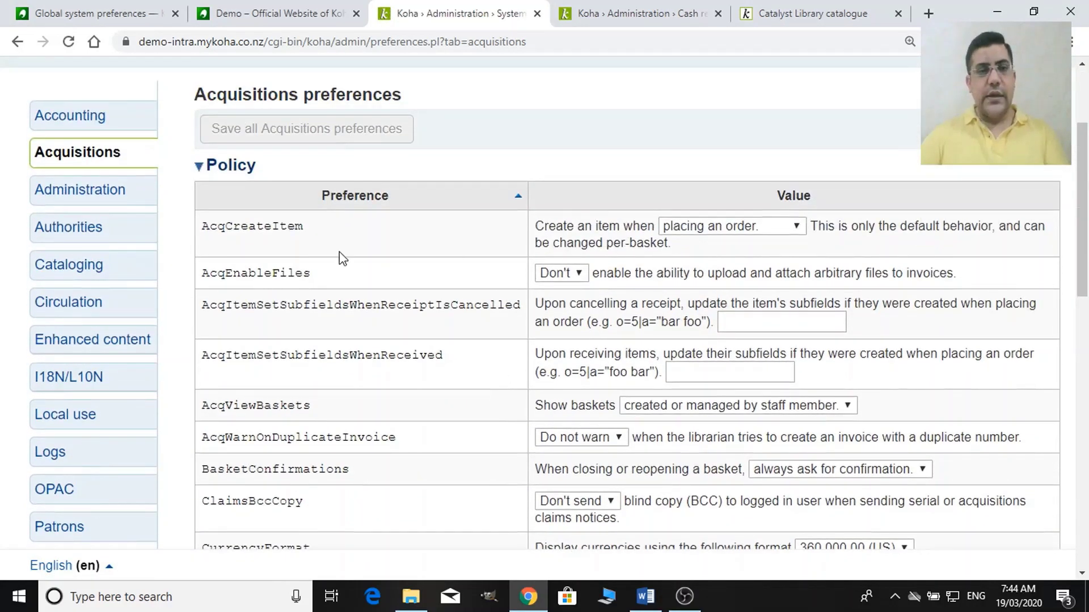
pyautogui.scroll(-2, 311, 258)
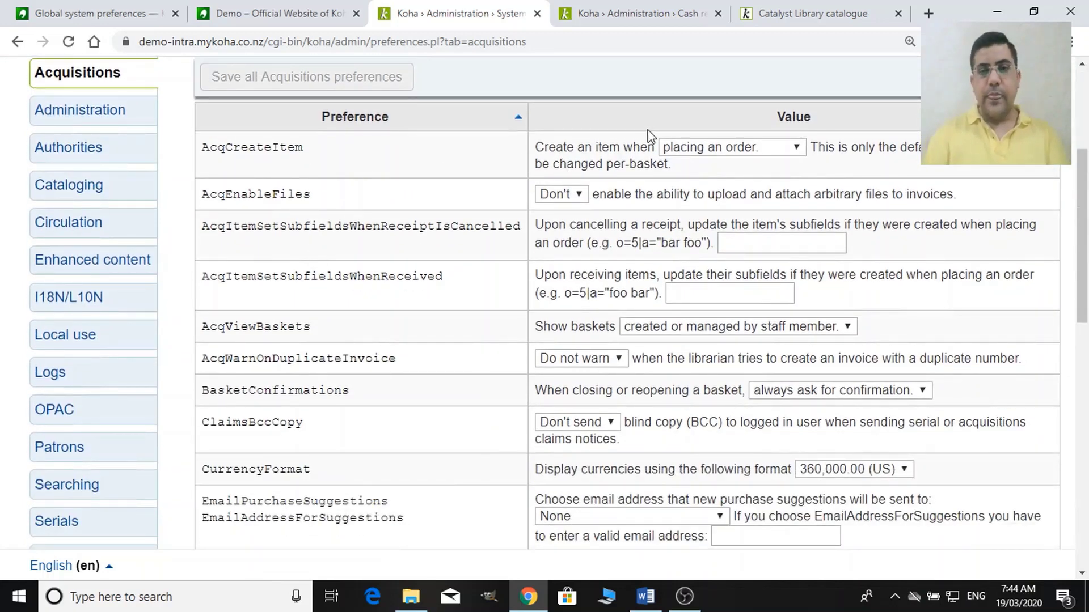
# Try the AcqCreateItem options, finally setting it to create items when cataloging the record.
pyautogui.click(733, 149)
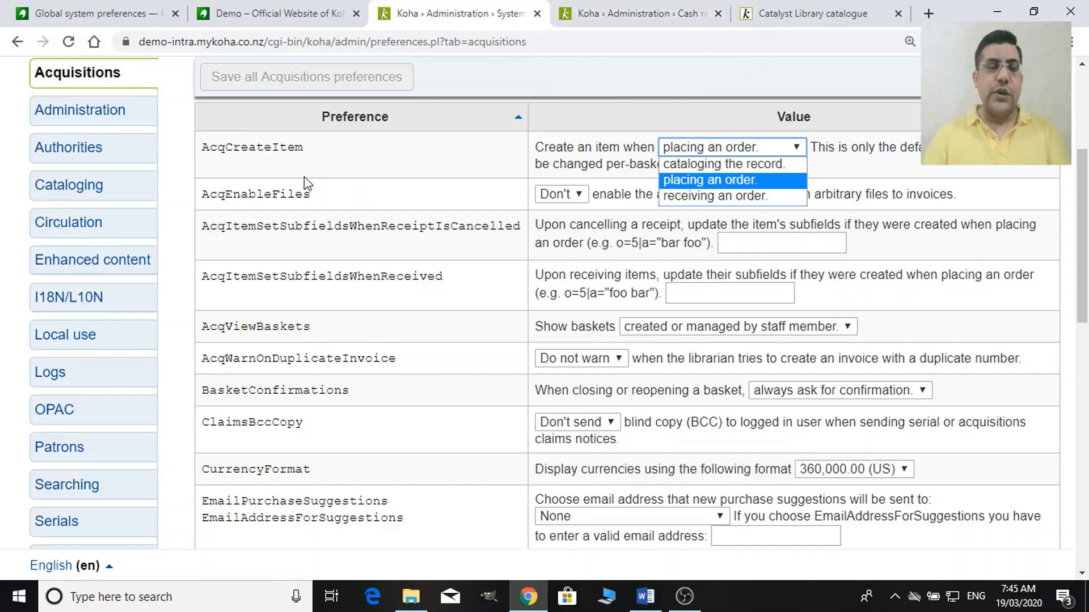
pyautogui.click(406, 158)
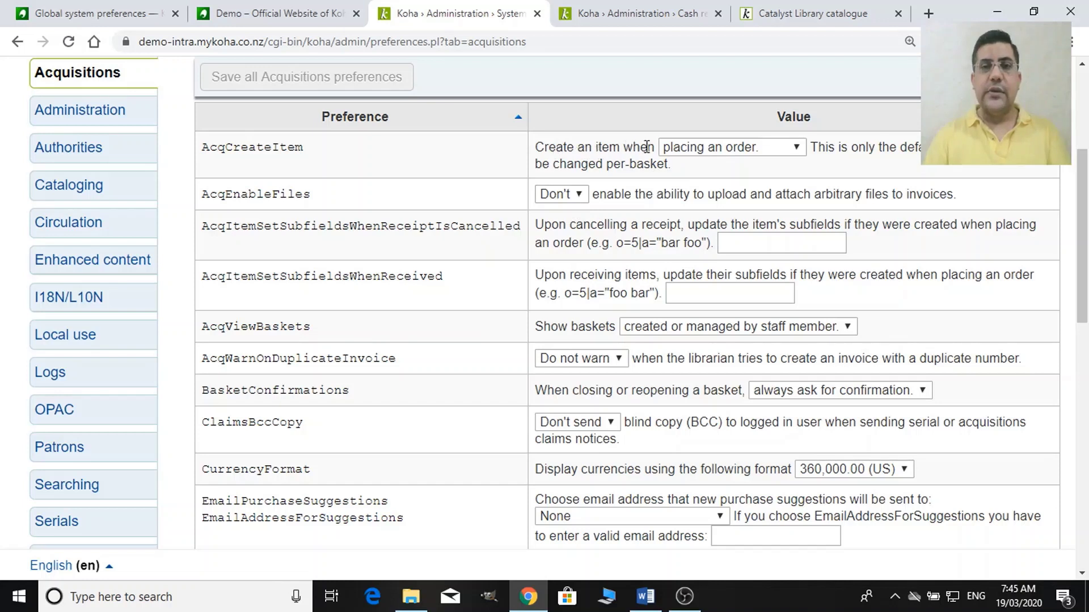
pyautogui.click(701, 151)
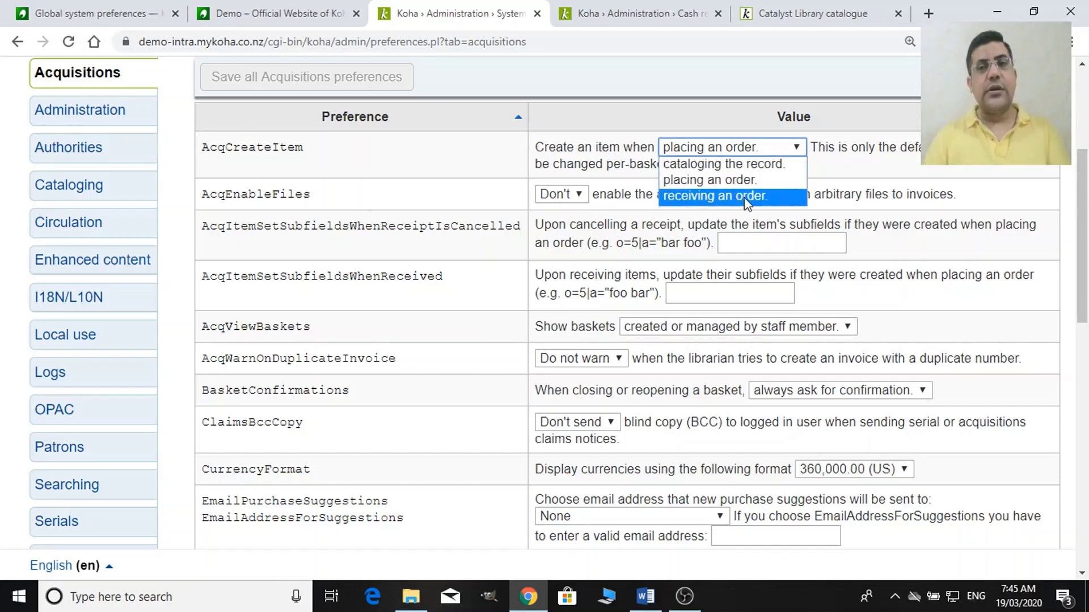
pyautogui.click(737, 179)
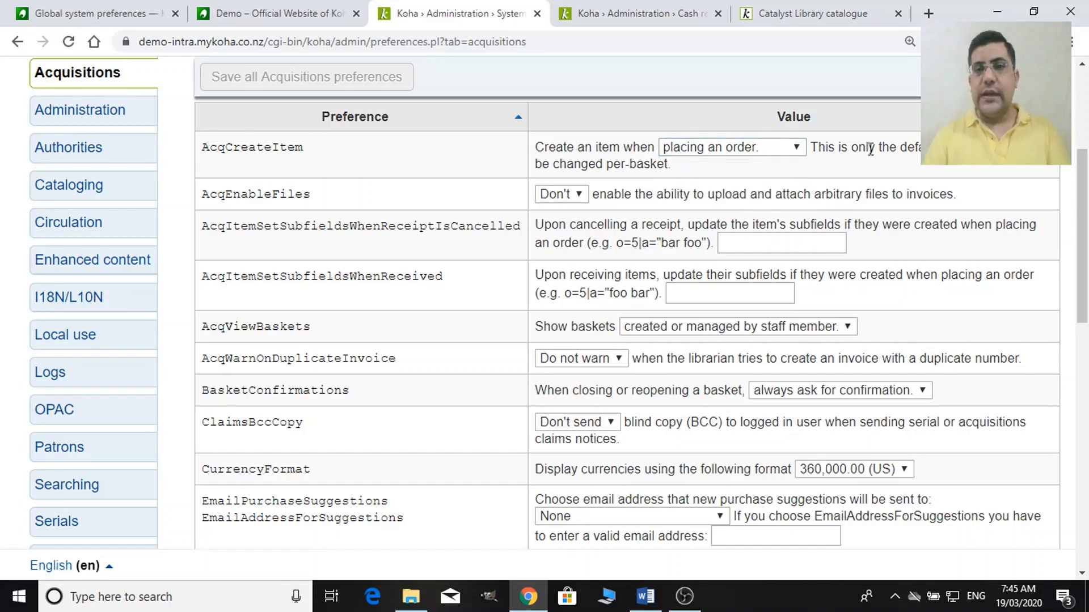
pyautogui.click(779, 149)
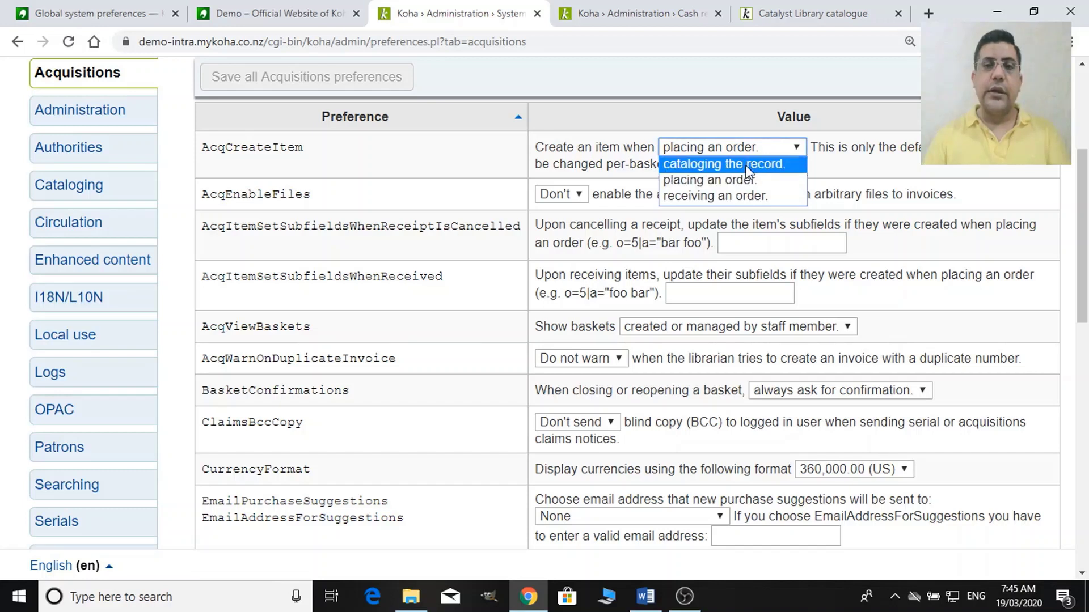
pyautogui.click(732, 165)
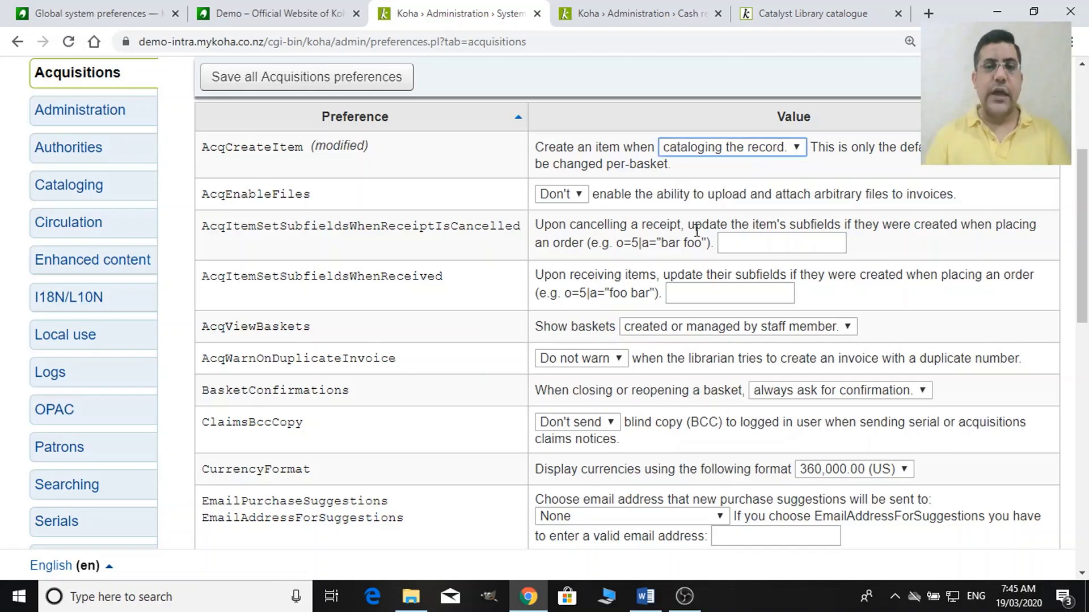
pyautogui.click(775, 150)
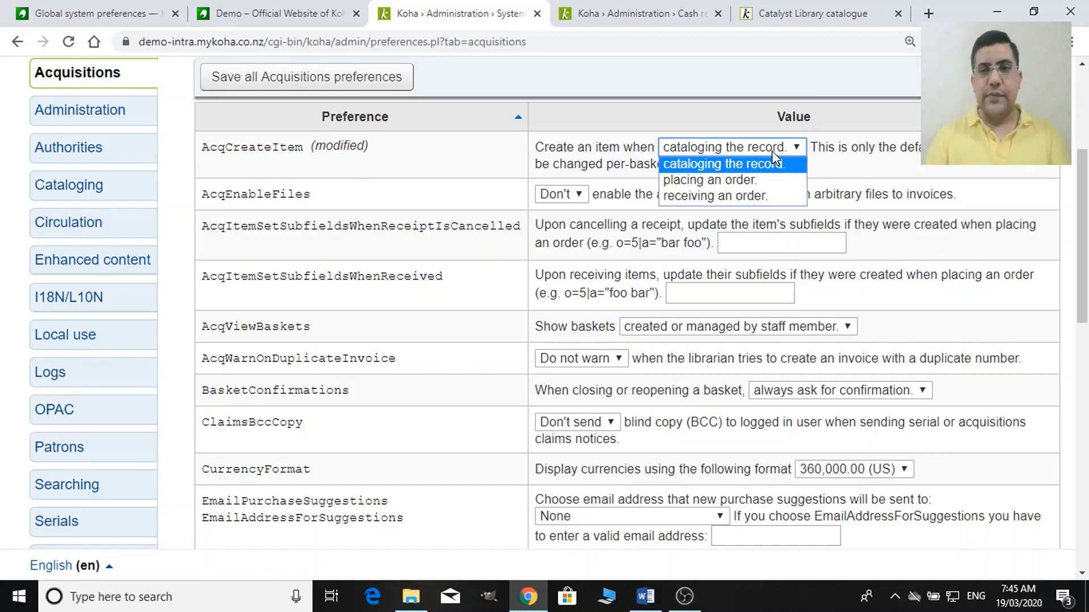
pyautogui.click(752, 180)
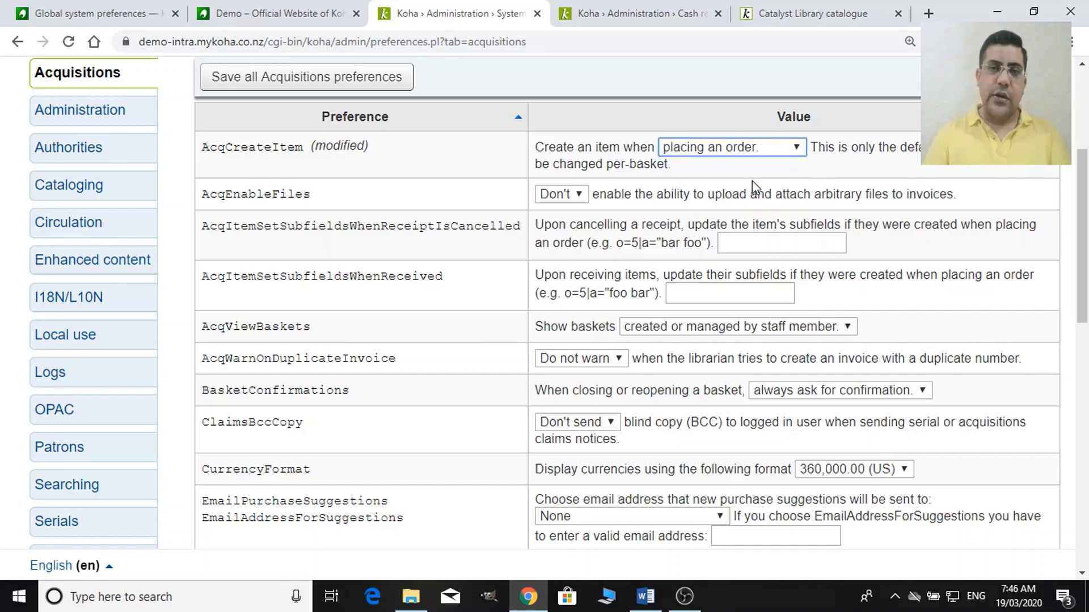
pyautogui.click(767, 152)
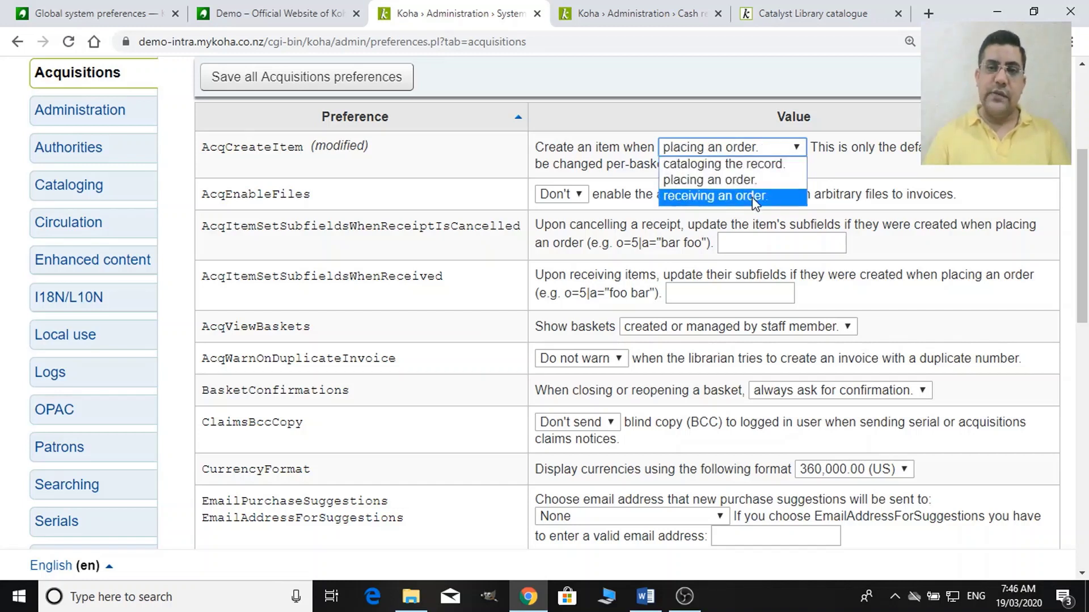
pyautogui.click(754, 198)
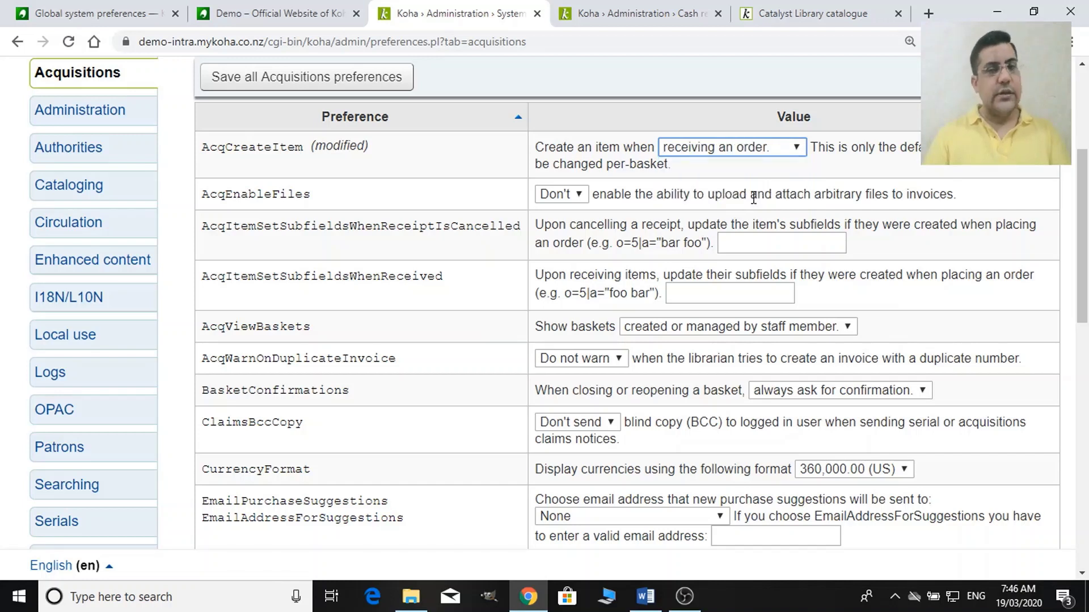
pyautogui.click(752, 146)
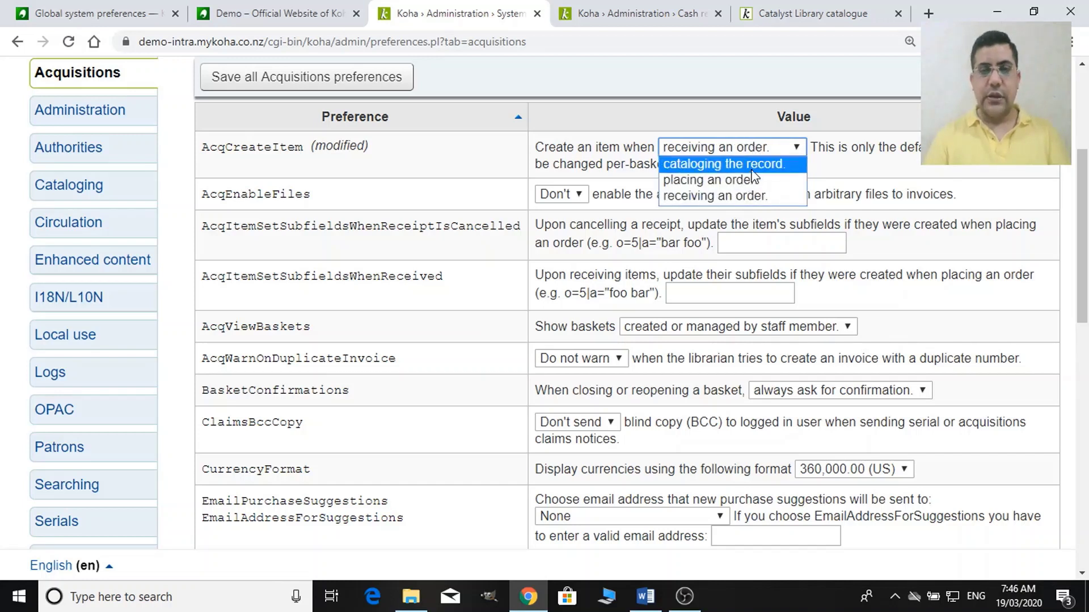
pyautogui.click(752, 170)
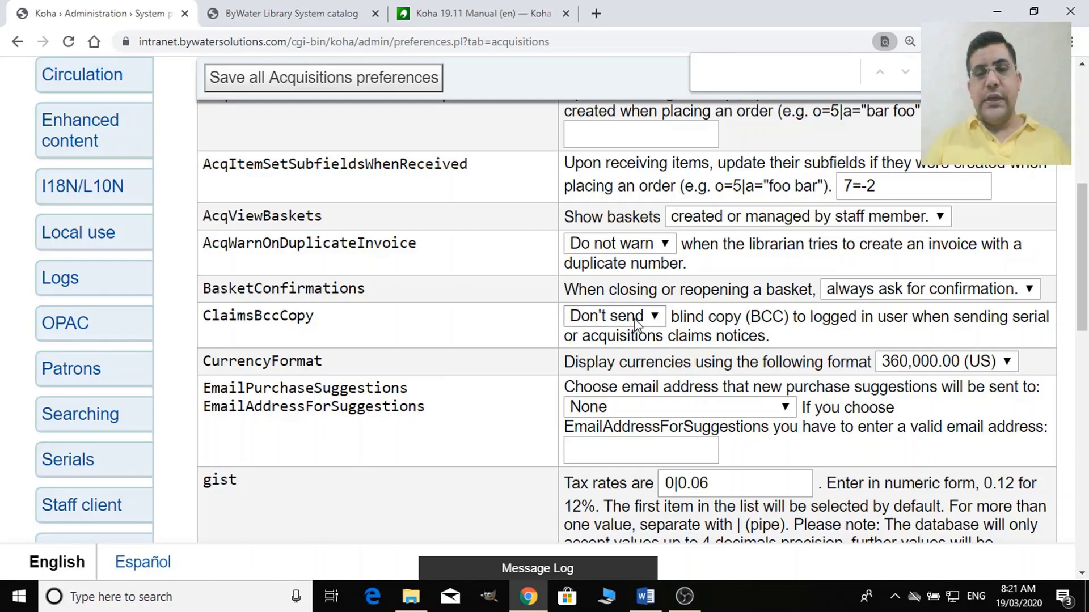
# Set ClaimsBccCopy to Send and leave CurrencyFormat at 360,000.00 (US).
pyautogui.click(655, 321)
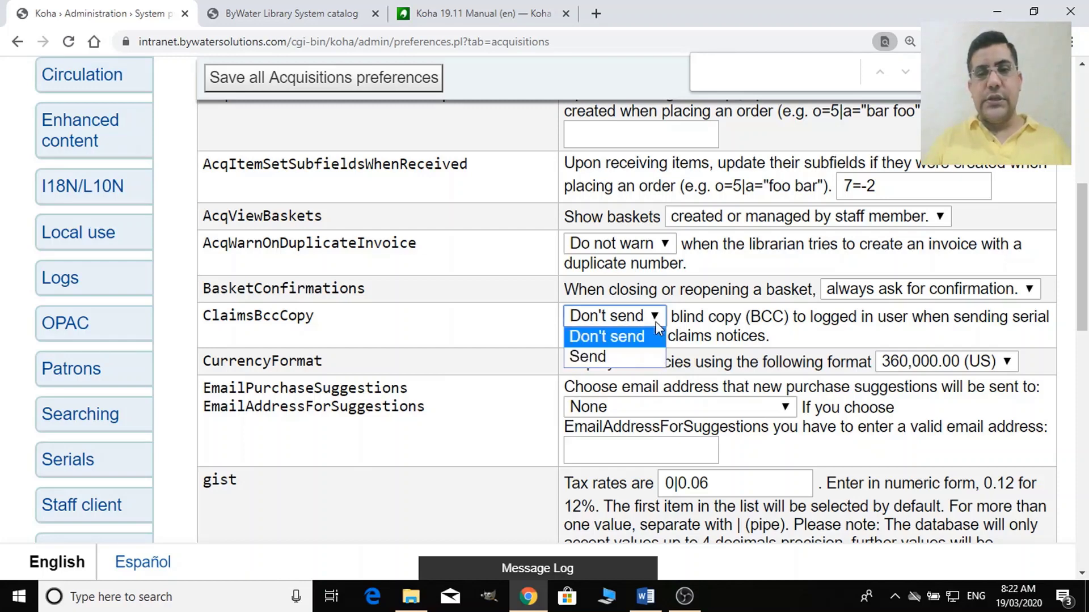
pyautogui.click(615, 363)
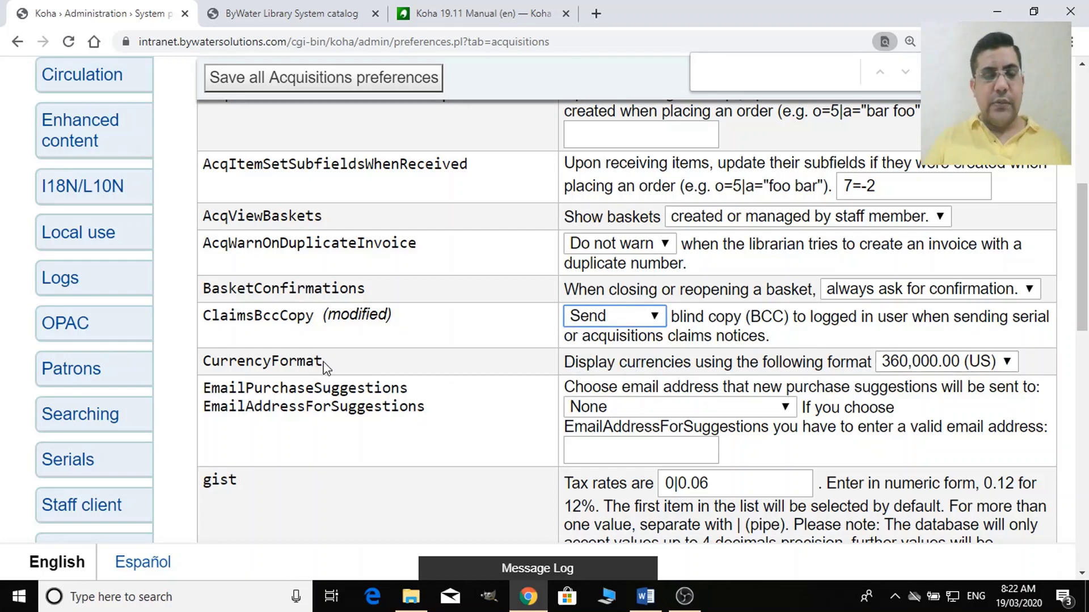
pyautogui.moveTo(322, 362); pyautogui.dragTo(322, 371)
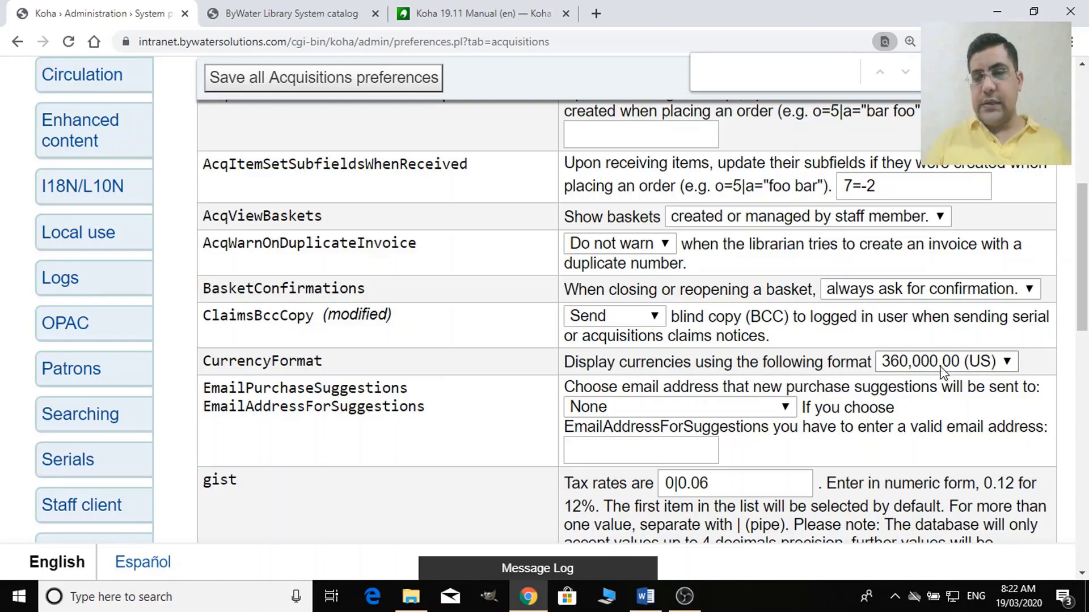
pyautogui.click(998, 368)
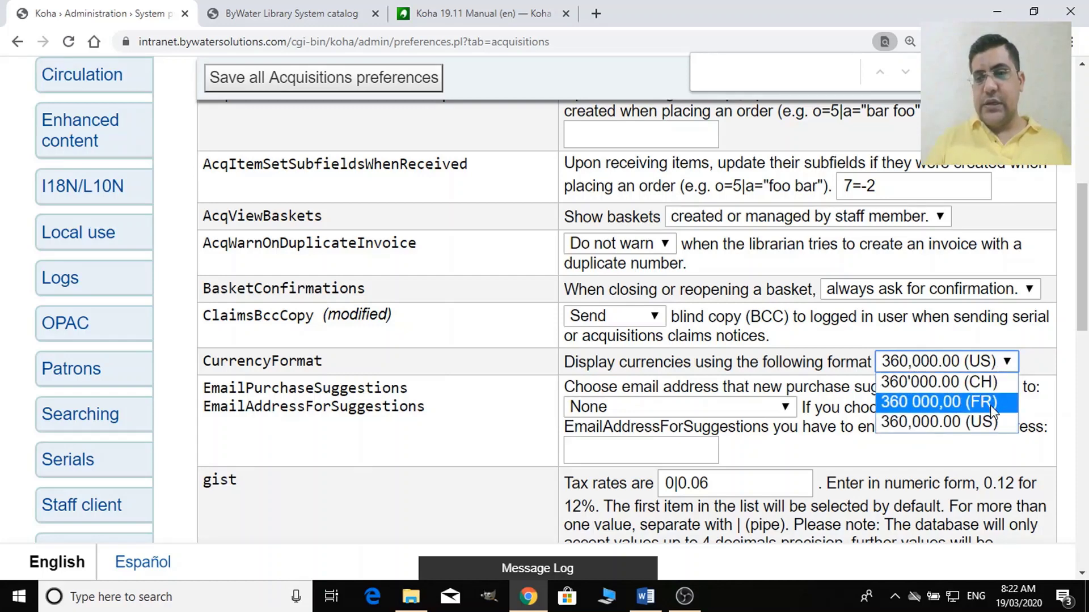
pyautogui.click(822, 357)
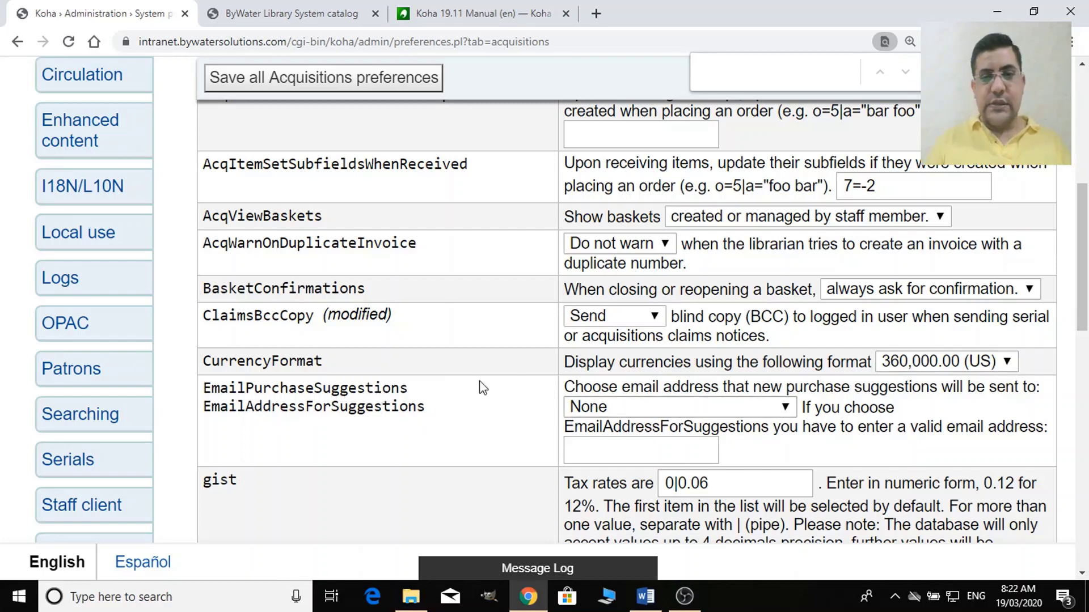
# Set EmailPurchaseSuggestions to EmailAddressForSuggestions after trying the other recipient options.
pyautogui.click(697, 412)
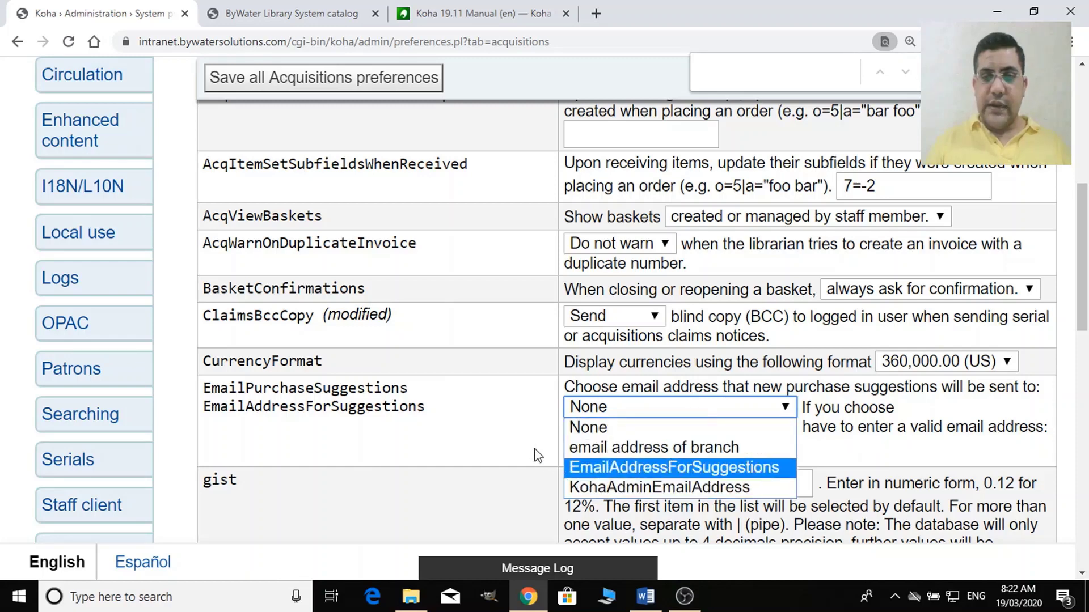
pyautogui.click(516, 450)
pyautogui.click(652, 410)
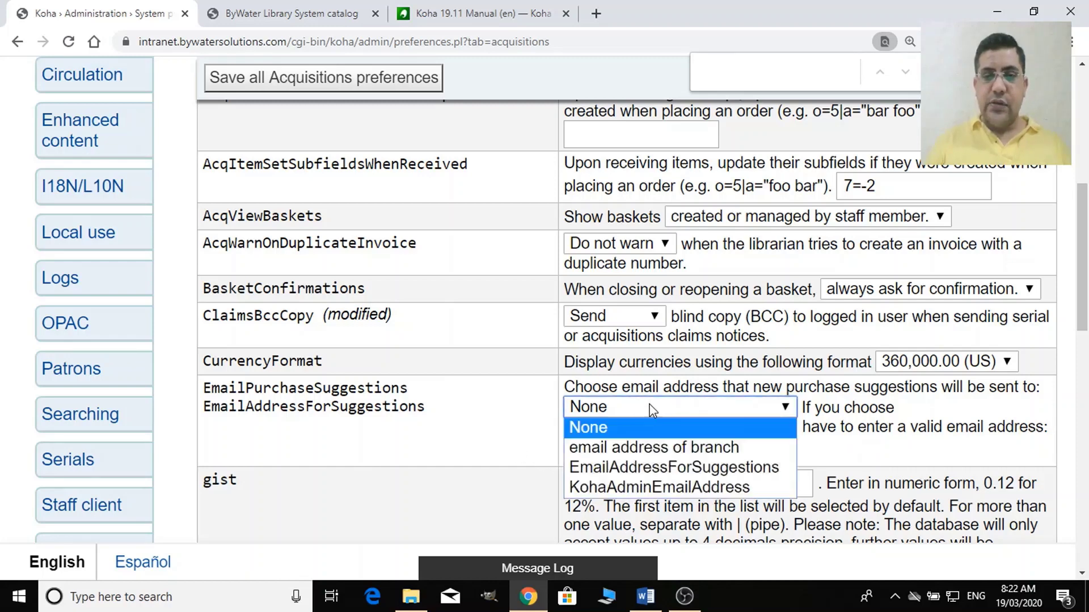
pyautogui.click(648, 489)
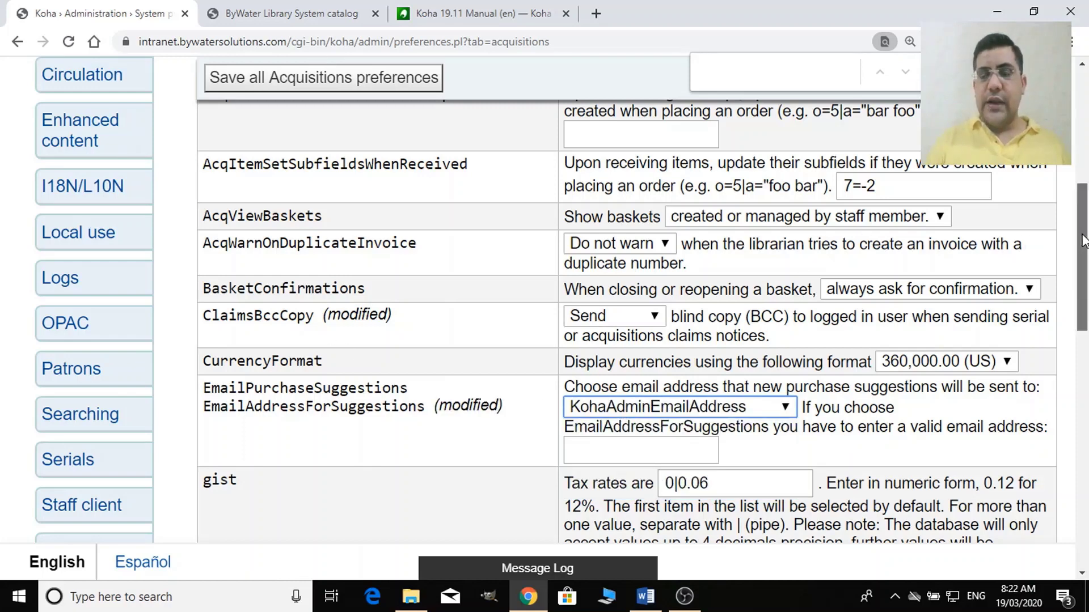
pyautogui.moveTo(1083, 240); pyautogui.dragTo(1080, 175)
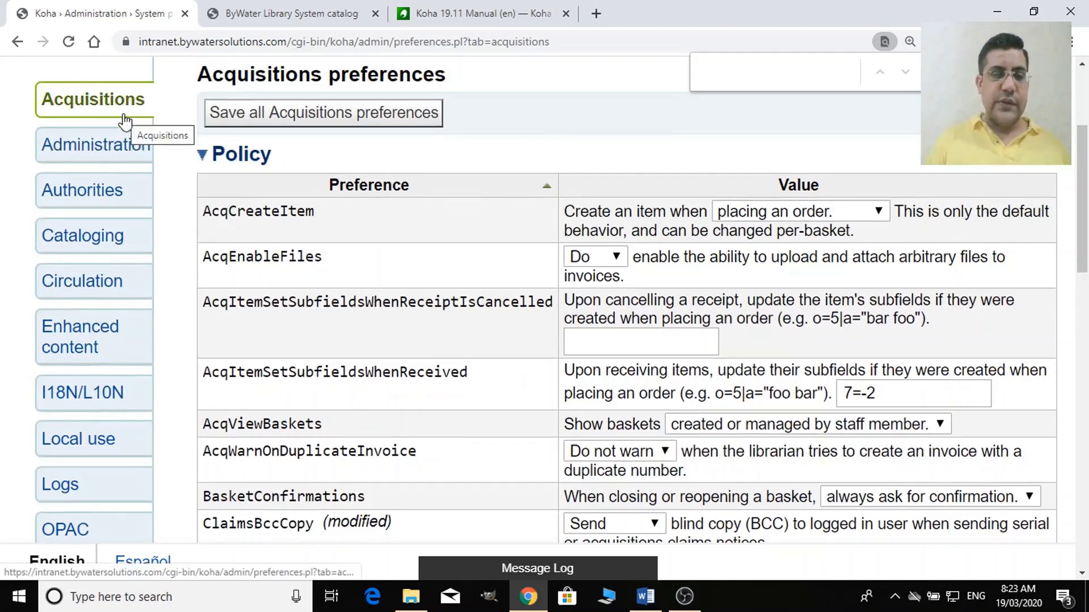
pyautogui.moveTo(1084, 252); pyautogui.dragTo(1084, 347)
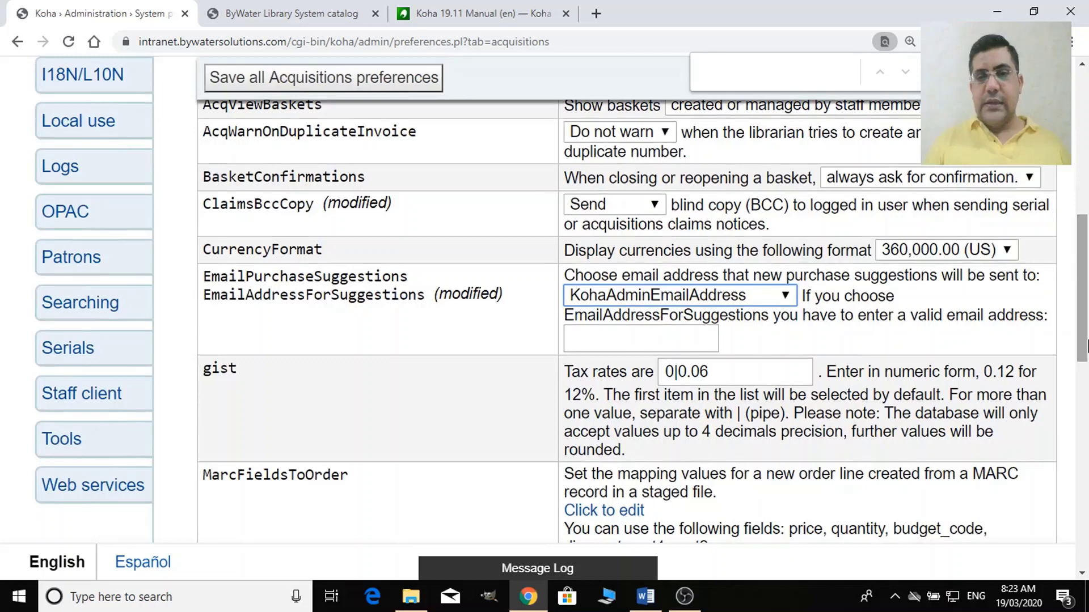
pyautogui.click(783, 297)
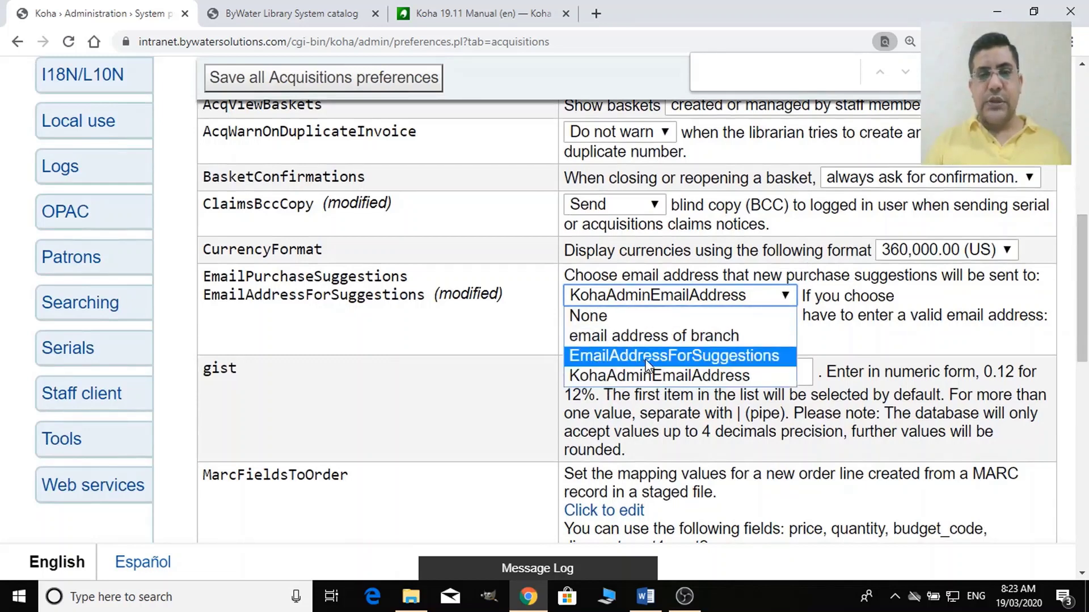
pyautogui.click(708, 363)
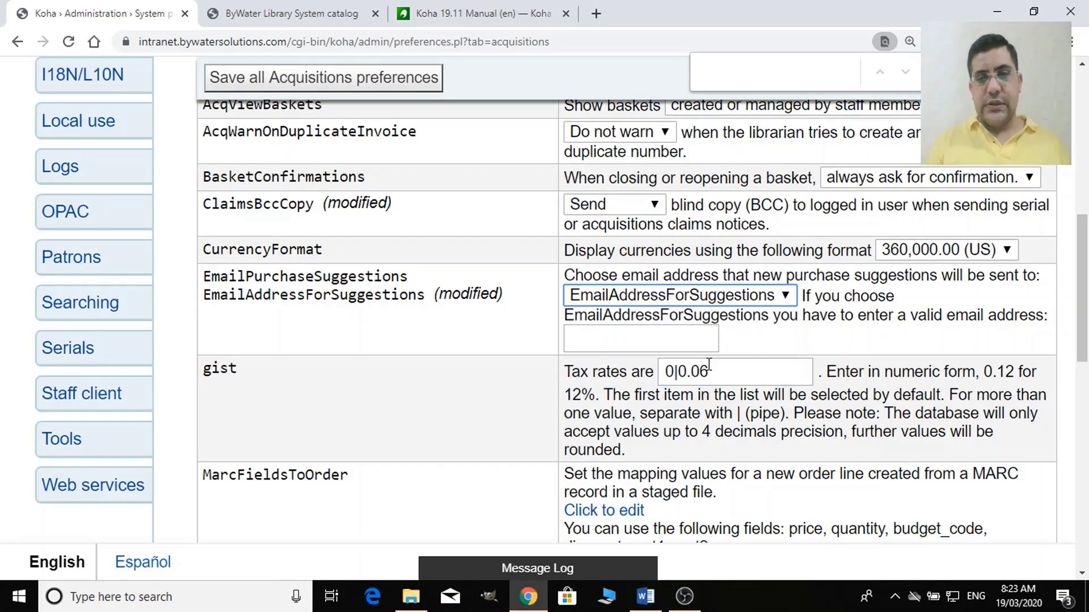
pyautogui.click(728, 301)
pyautogui.click(682, 333)
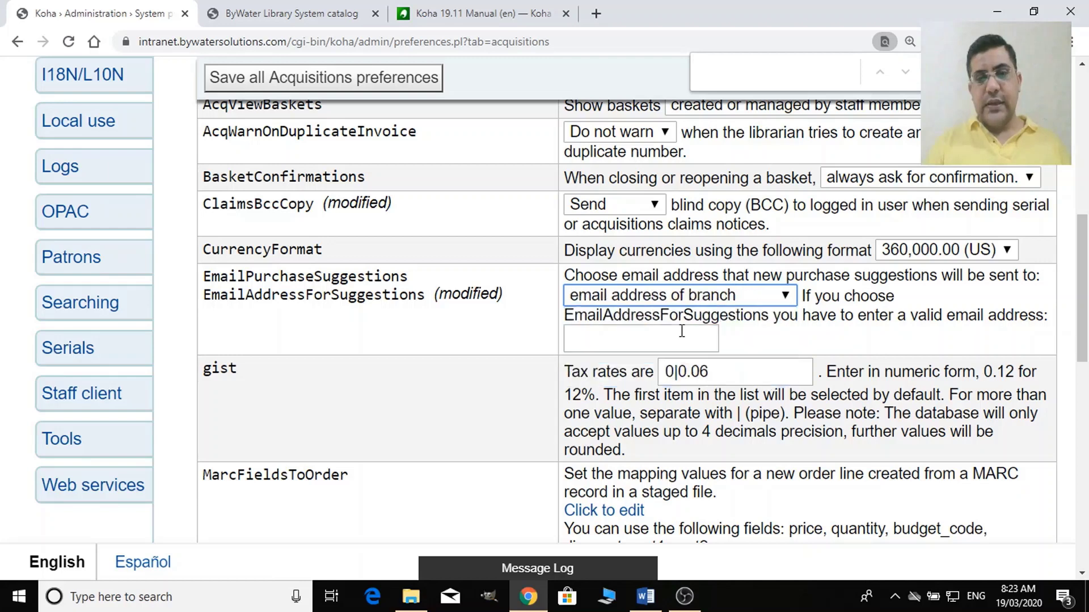
pyautogui.click(717, 306)
pyautogui.click(689, 355)
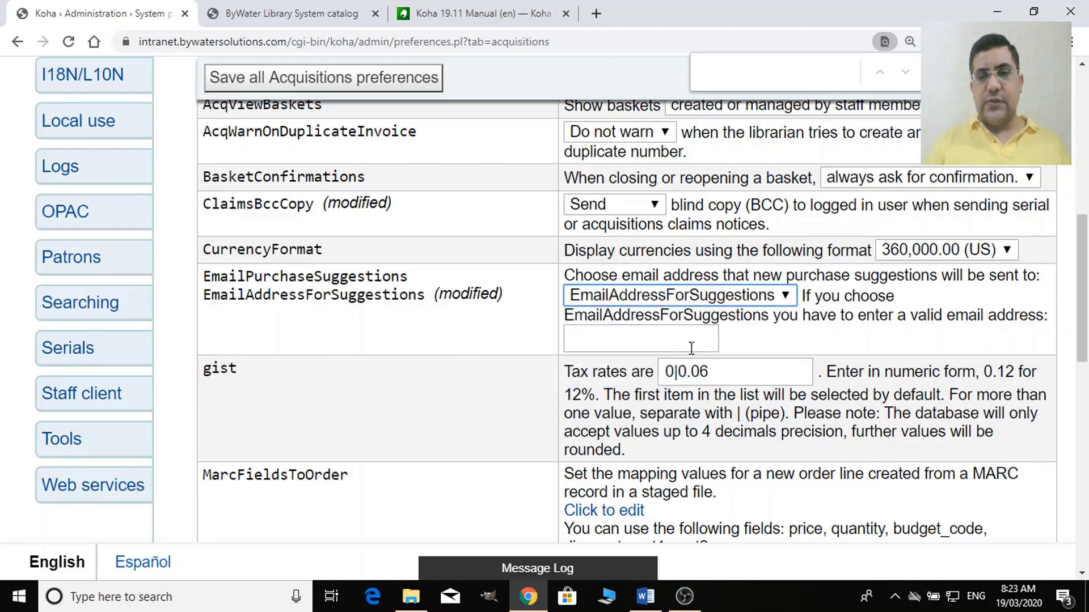
# Enter the suggestions e-mail address in the EmailAddressForSuggestions field.
pyautogui.click(670, 342)
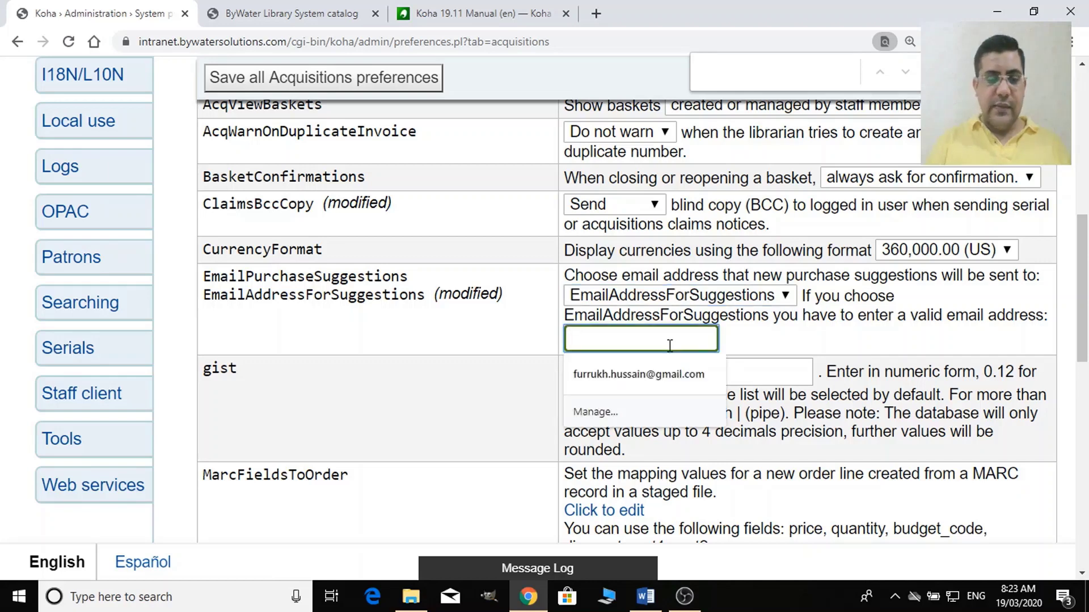
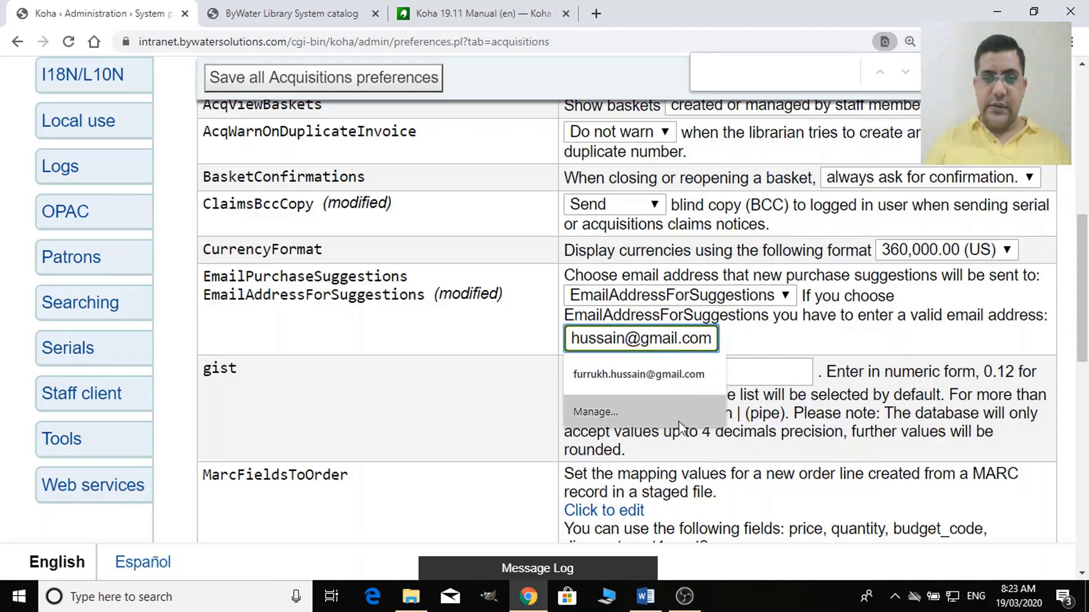
pyautogui.click(831, 356)
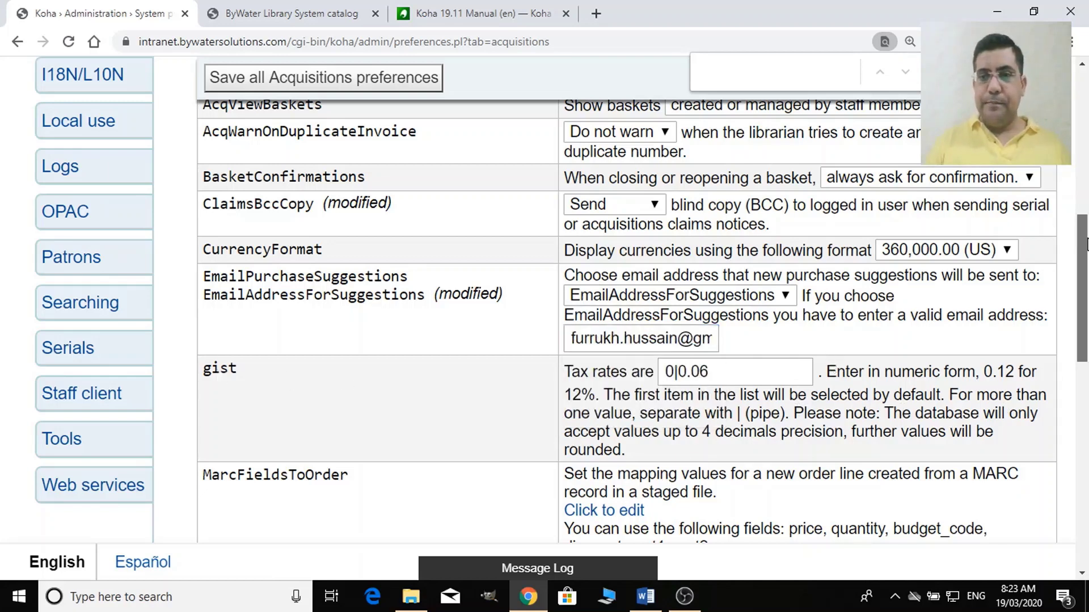
pyautogui.moveTo(1086, 240); pyautogui.dragTo(1086, 331)
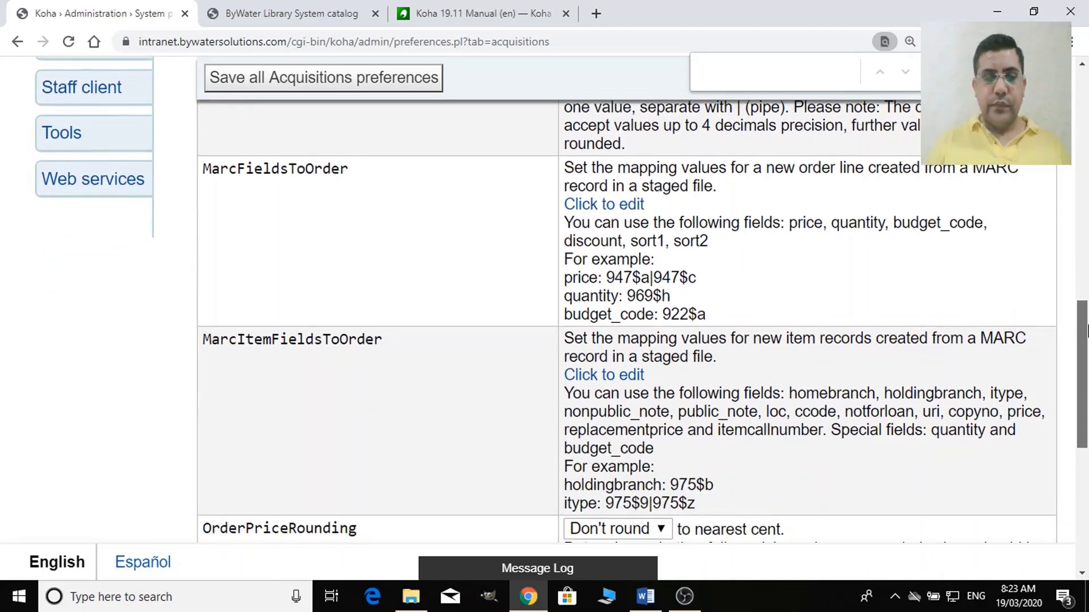
# Retype 'barcode' as the UniqueItemFields value and open the database columns reference.
pyautogui.moveTo(1086, 332); pyautogui.dragTo(1086, 468)
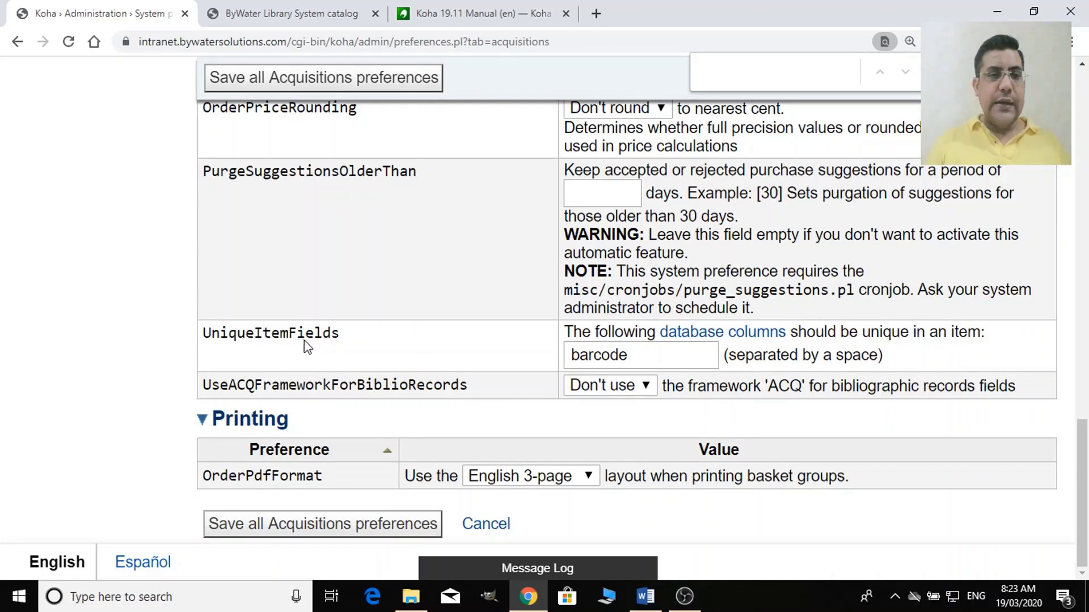
pyautogui.click(641, 366)
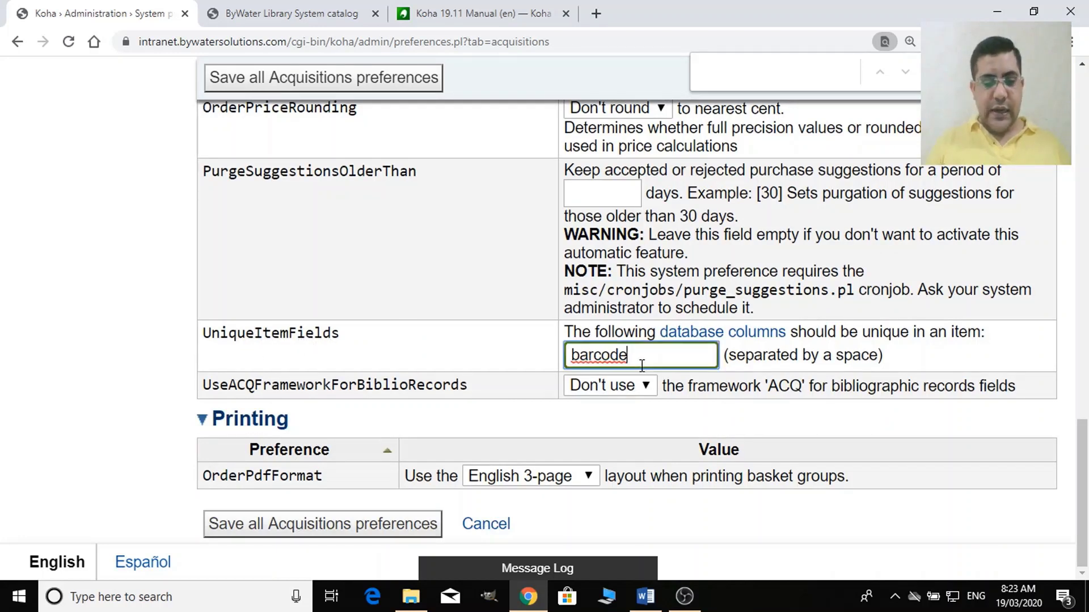
pyautogui.hotkey('shift', 'Left')
pyautogui.hotkey('shift', 'Left')
pyautogui.hotkey('shift', 'Left')
pyautogui.hotkey('shift', 'Left')
pyautogui.hotkey('shift', 'Left')
pyautogui.hotkey('shift', 'Left')
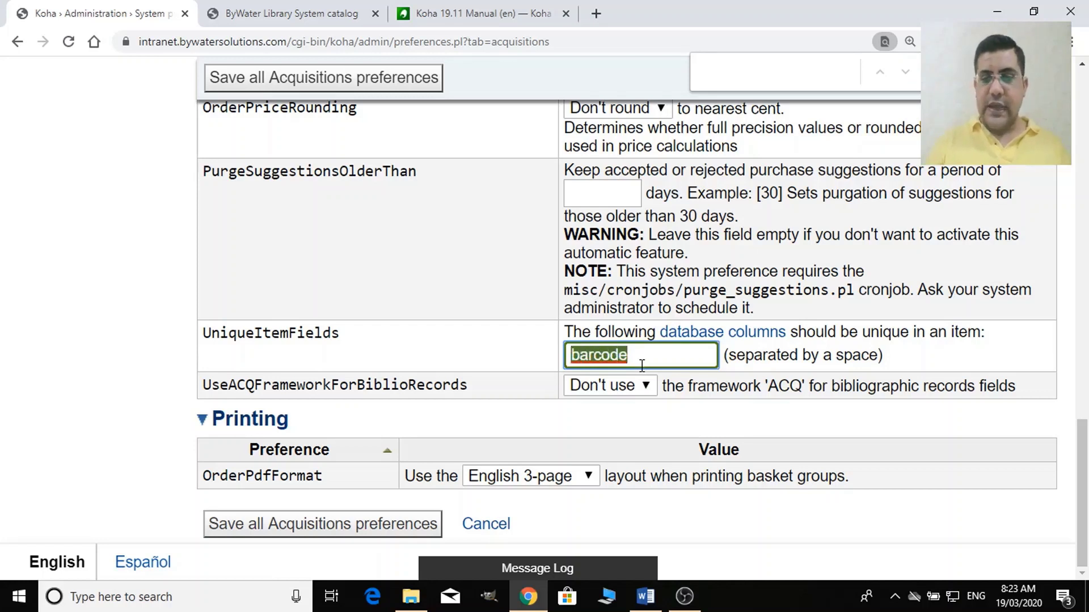
pyautogui.press('BackSpace')
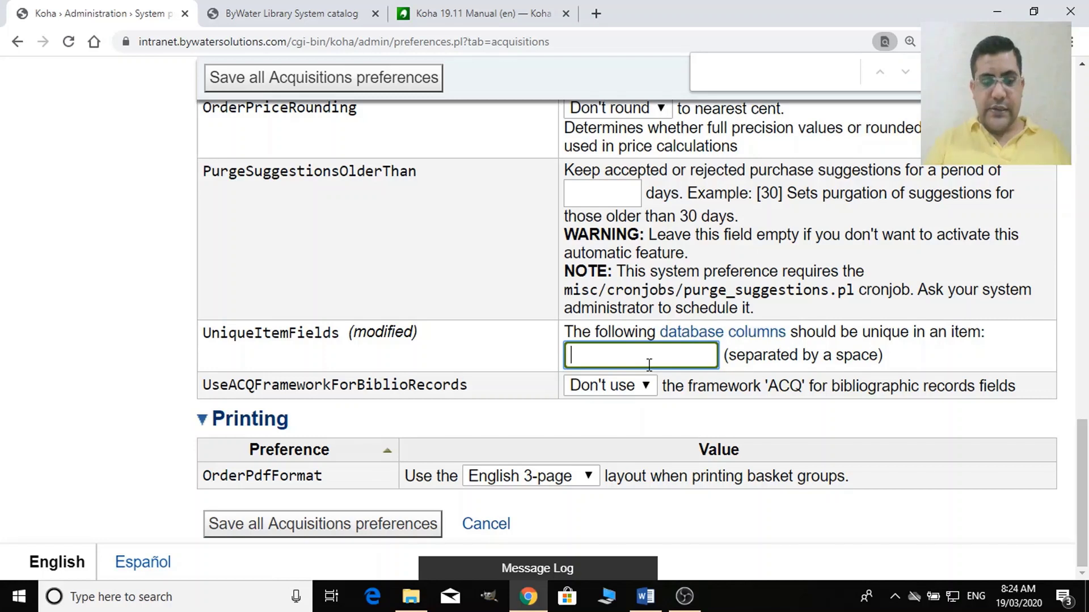
pyautogui.write('barc')
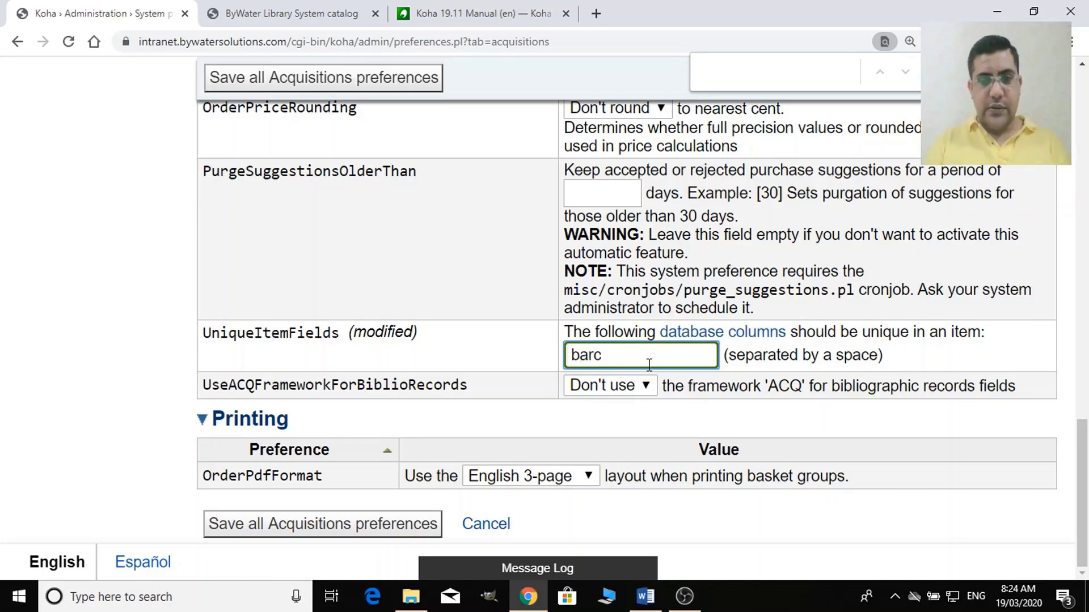
pyautogui.write('ode')
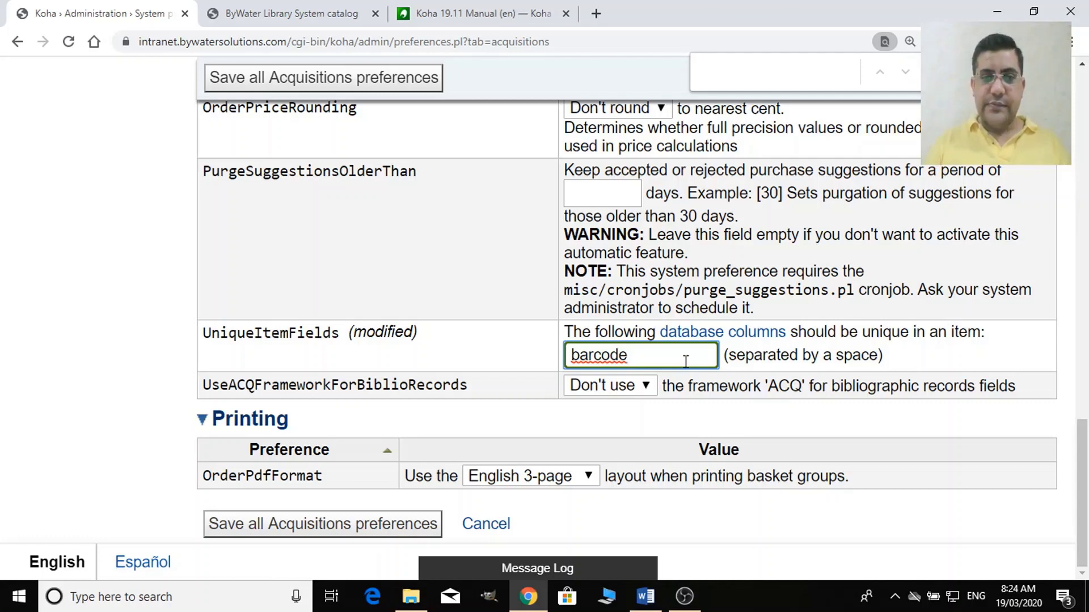
pyautogui.click(736, 334)
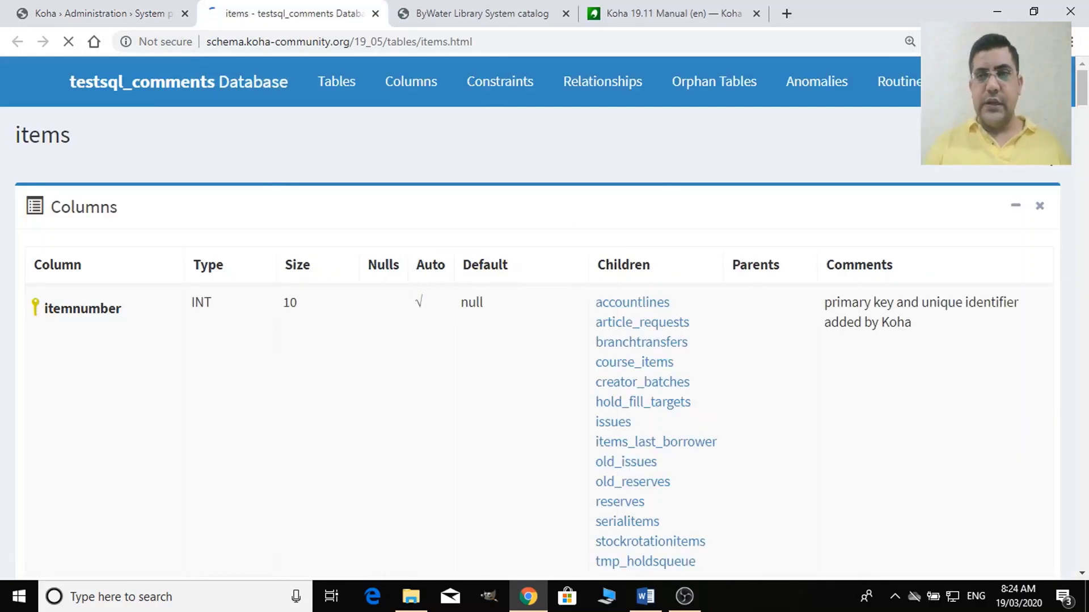
# Select the barcode column name in the items table, then go back to the Koha › Administration tab.
pyautogui.moveTo(1081, 92); pyautogui.dragTo(1083, 120)
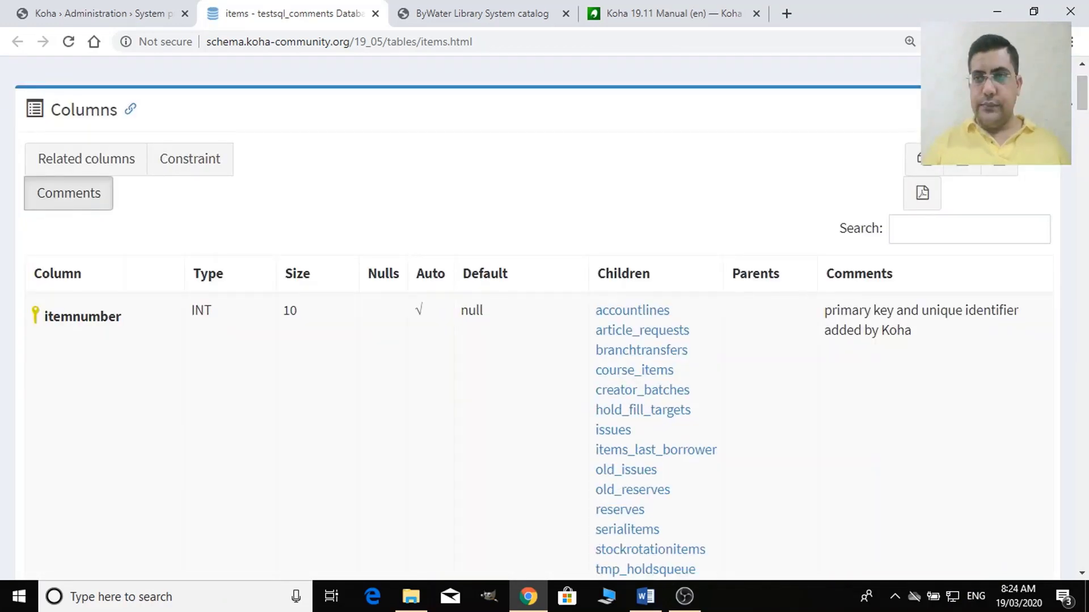
pyautogui.moveTo(1084, 93); pyautogui.dragTo(1084, 142)
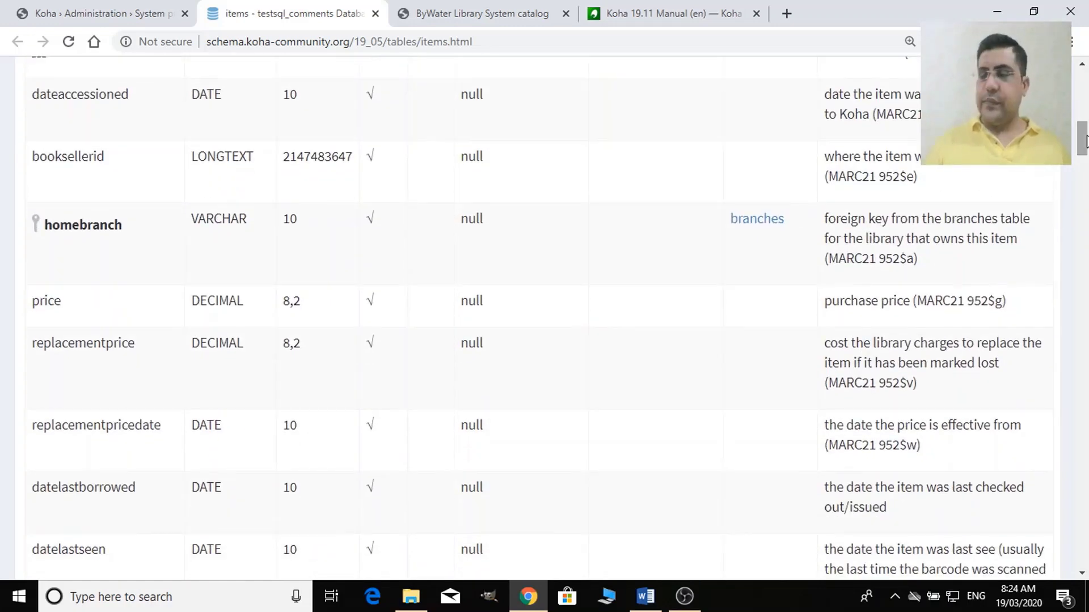
pyautogui.scroll(4, 989, 249)
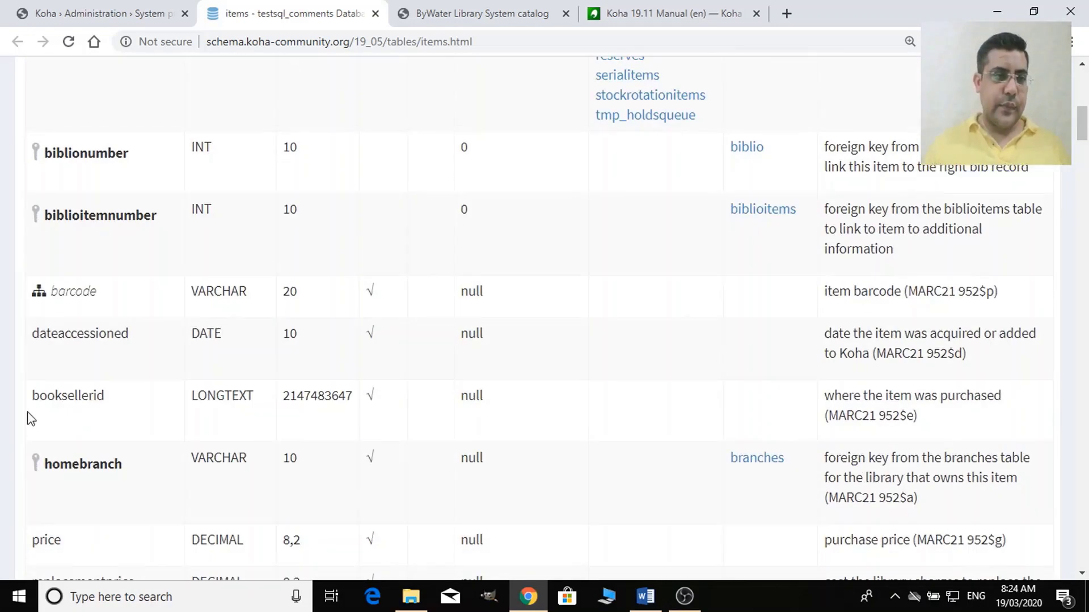
pyautogui.moveTo(95, 293); pyautogui.dragTo(52, 301)
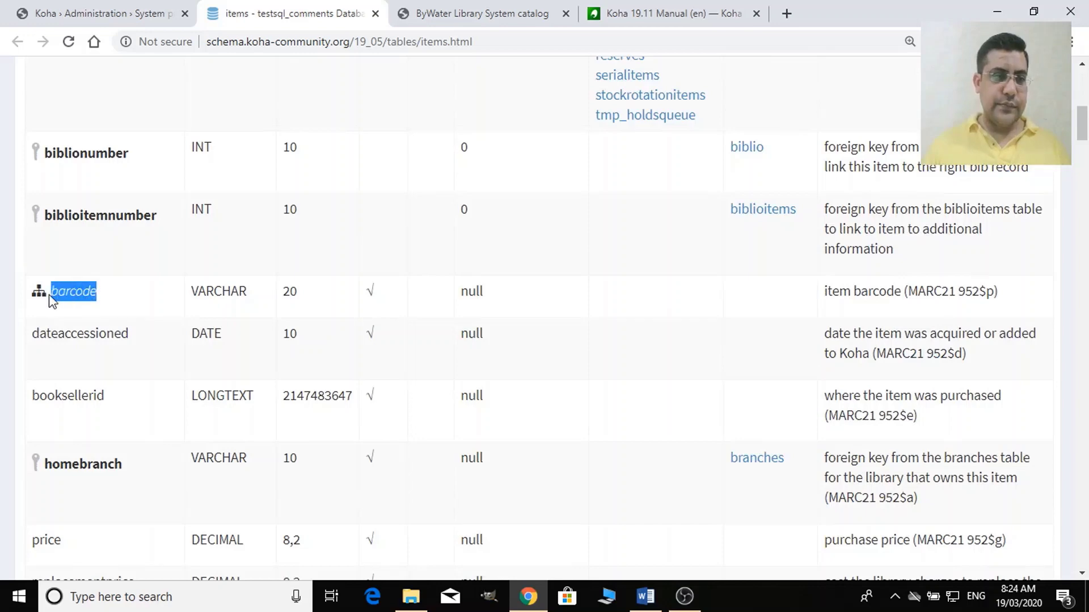
pyautogui.scroll(-4, 66, 342)
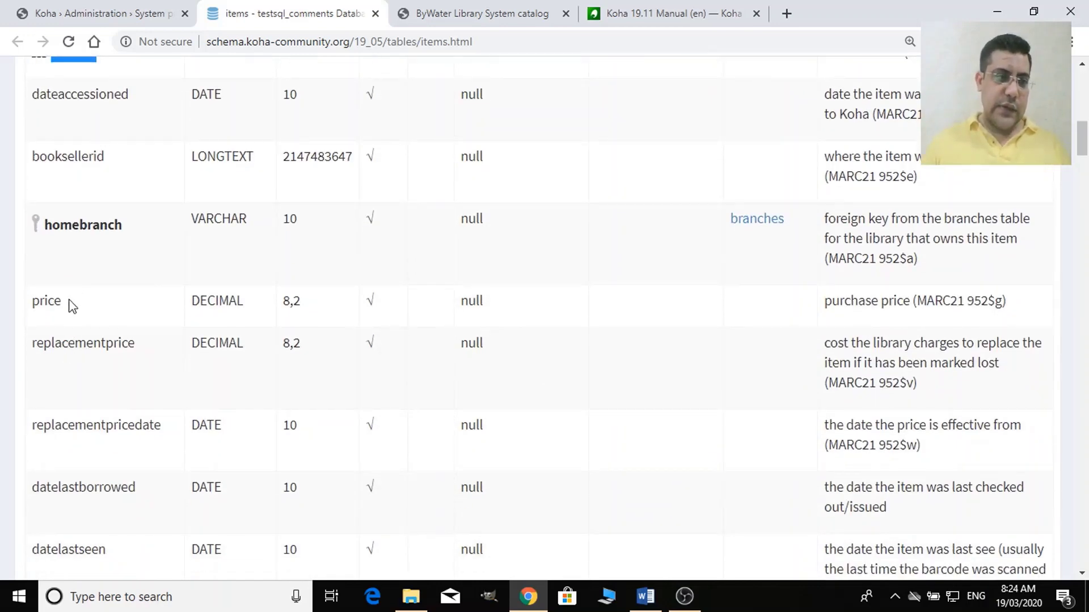
pyautogui.scroll(-4, 72, 312)
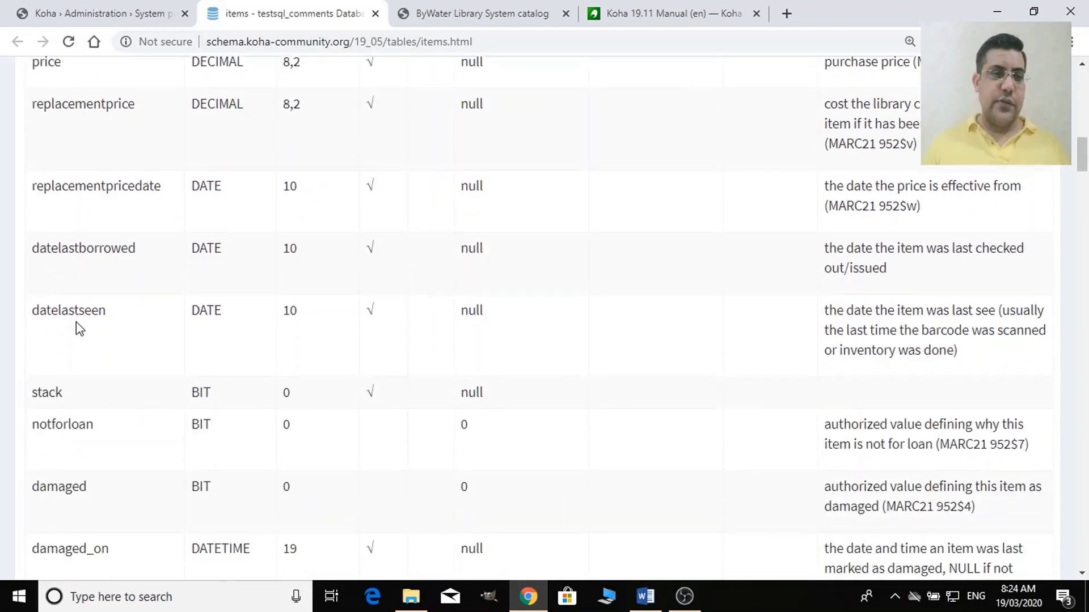
pyautogui.scroll(4, 82, 313)
pyautogui.scroll(3, 92, 264)
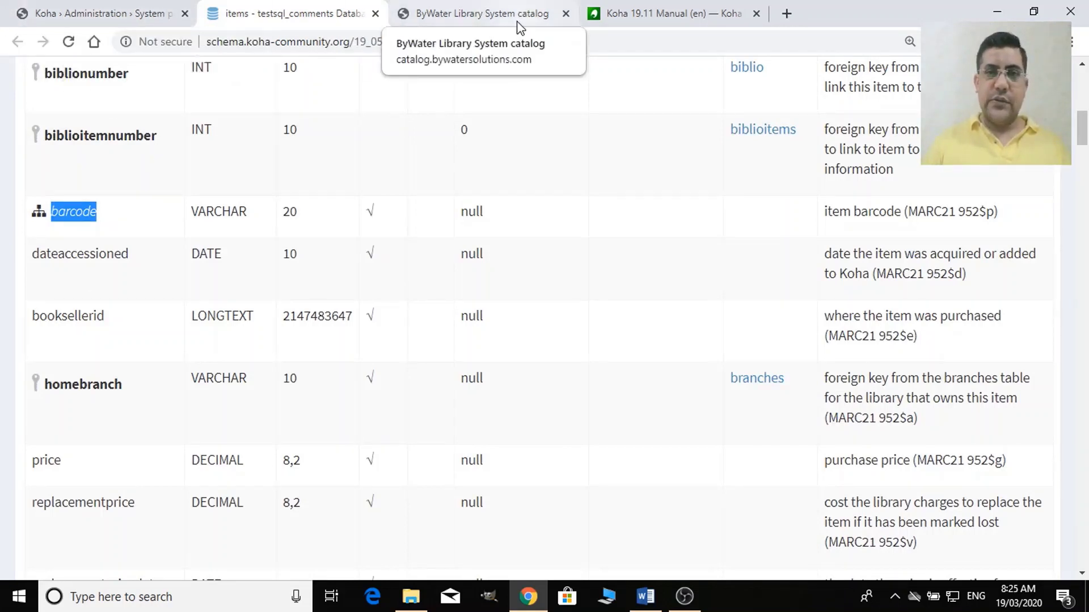
pyautogui.click(116, 13)
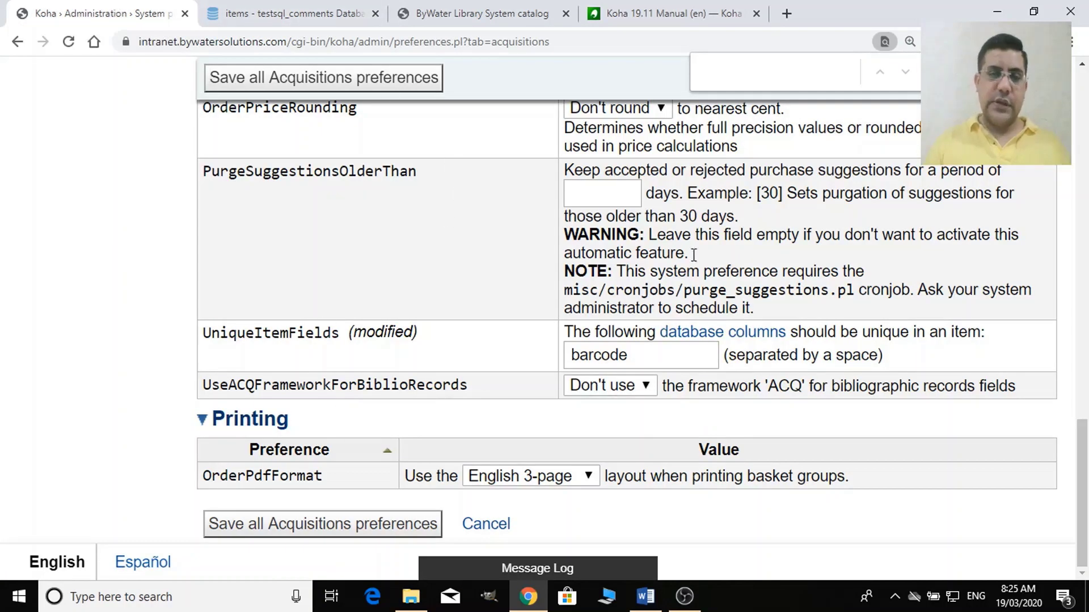
# Keep UniqueItemFields as barcode, set UseACQFrameworkForBiblioRecords to Use, and save Acquisitions preferences.
pyautogui.click(657, 355)
pyautogui.doubleClick(657, 354)
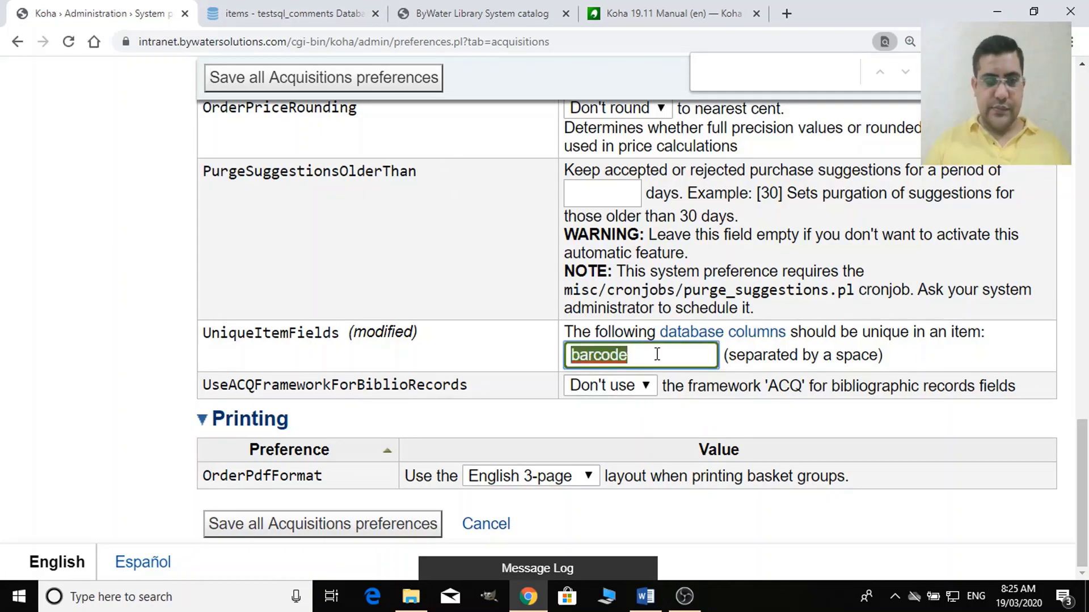
pyautogui.click(657, 354)
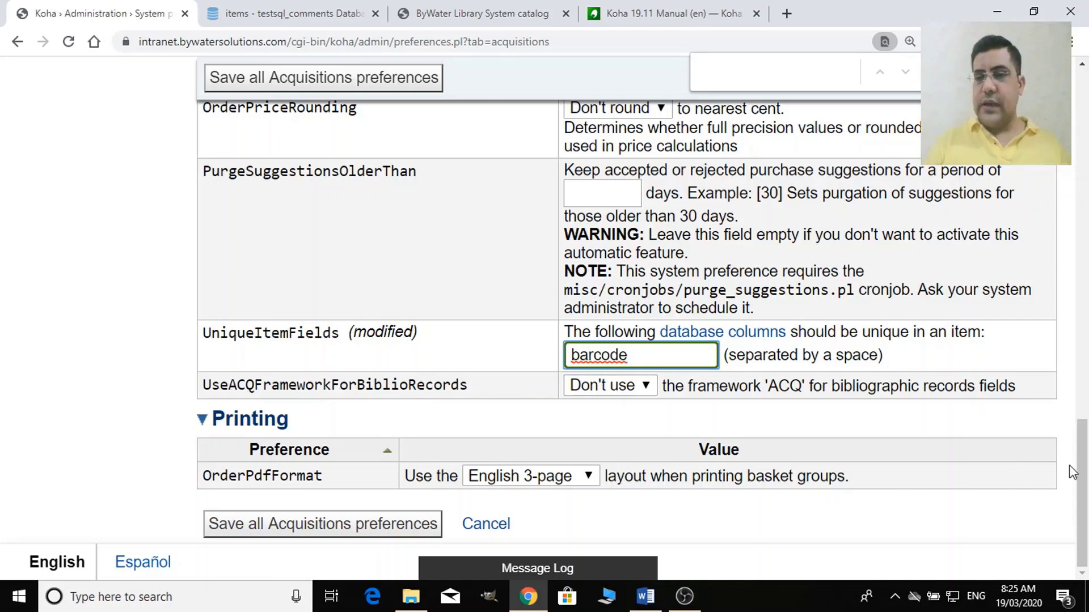
pyautogui.moveTo(1082, 473); pyautogui.dragTo(1055, 183)
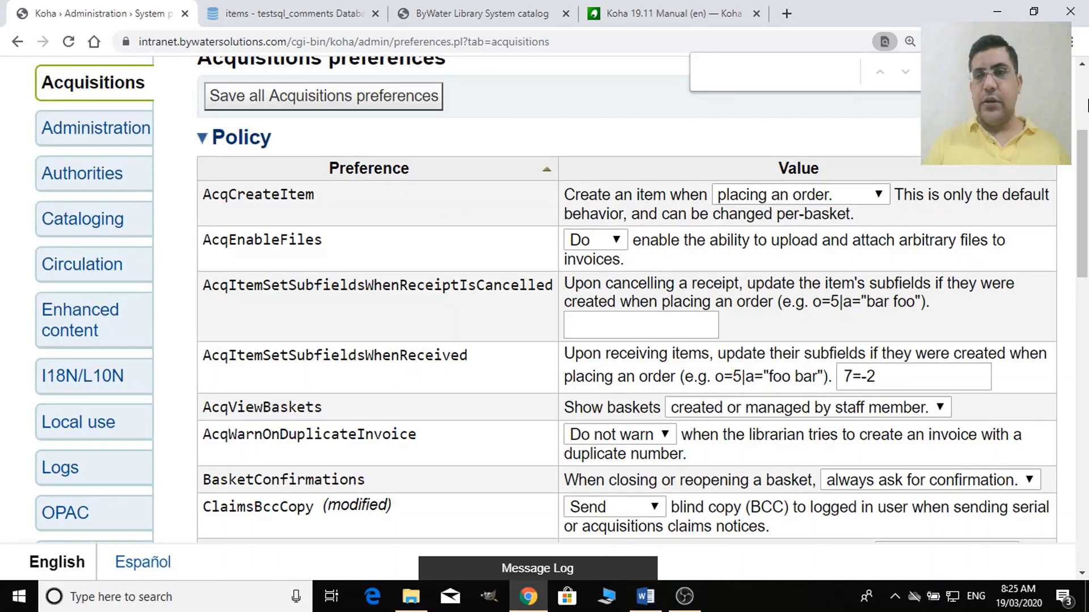
pyautogui.moveTo(1086, 199); pyautogui.dragTo(1086, 489)
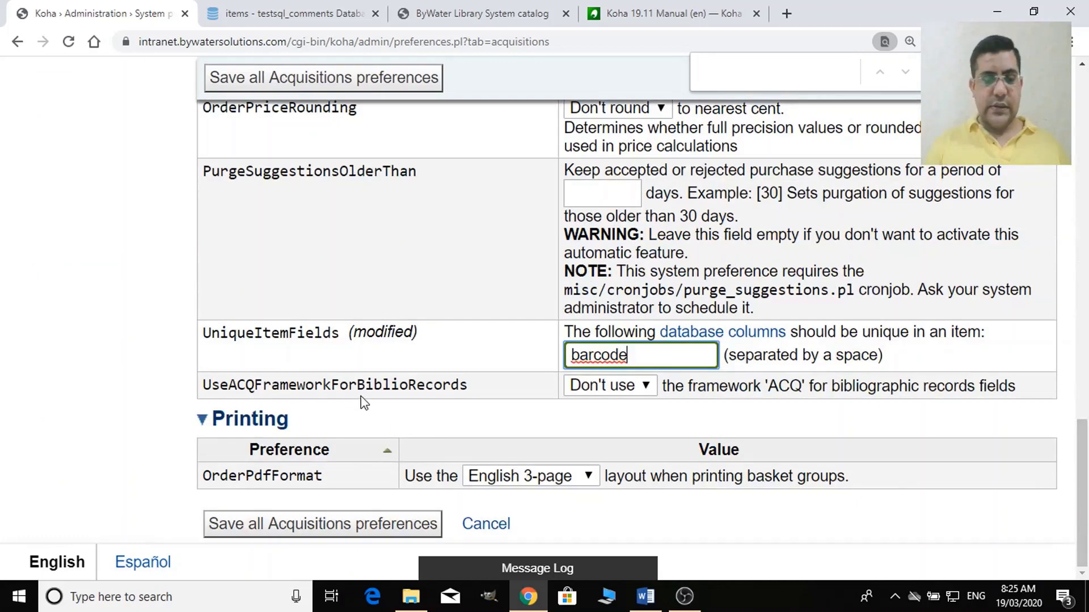
pyautogui.click(628, 386)
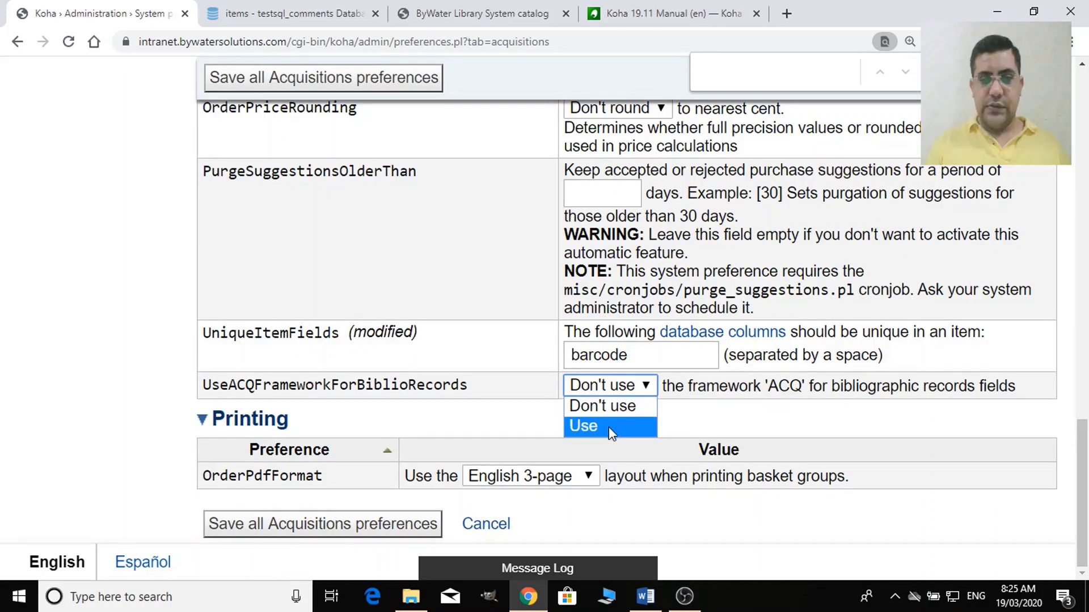
pyautogui.click(608, 427)
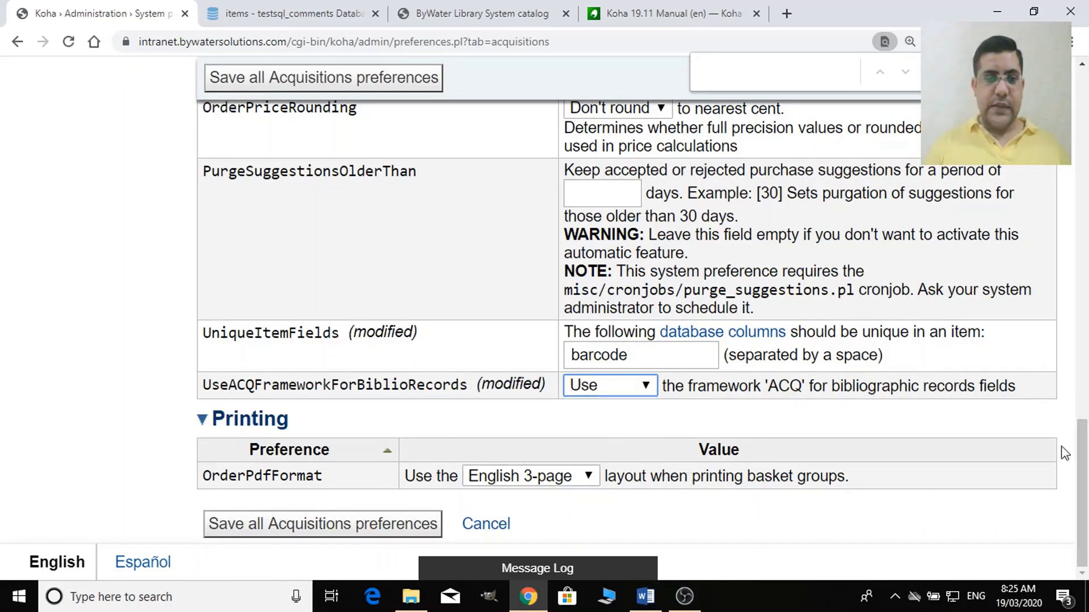
pyautogui.click(381, 533)
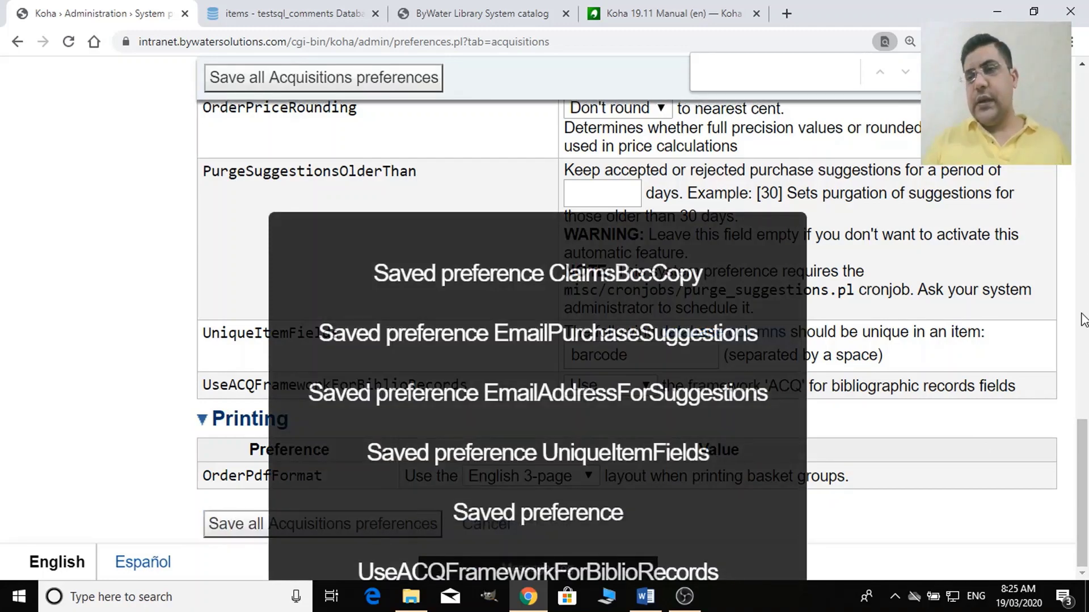
pyautogui.moveTo(1083, 467); pyautogui.dragTo(1077, 161)
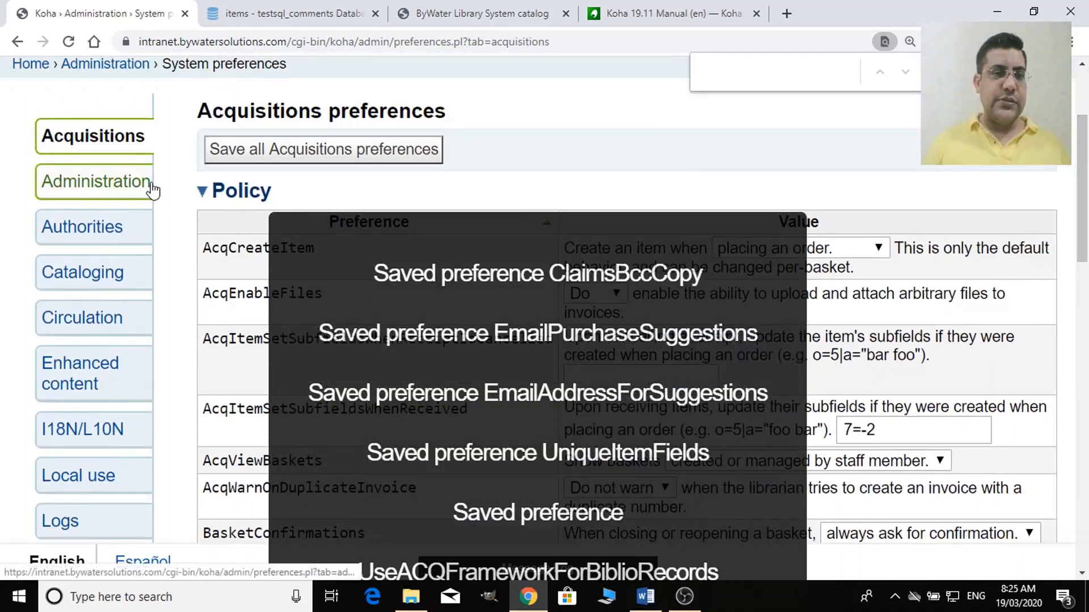
# Switch to Administration preferences and try refilling KohaAdminEmailAddress from an autofill suggestion.
pyautogui.click(118, 195)
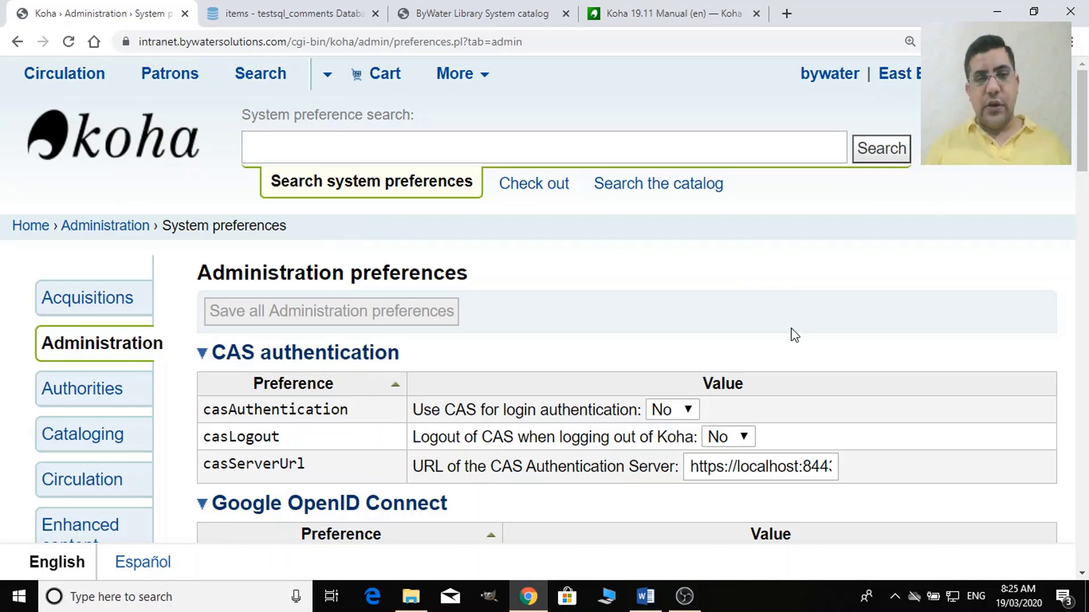
pyautogui.moveTo(1082, 163); pyautogui.dragTo(1086, 310)
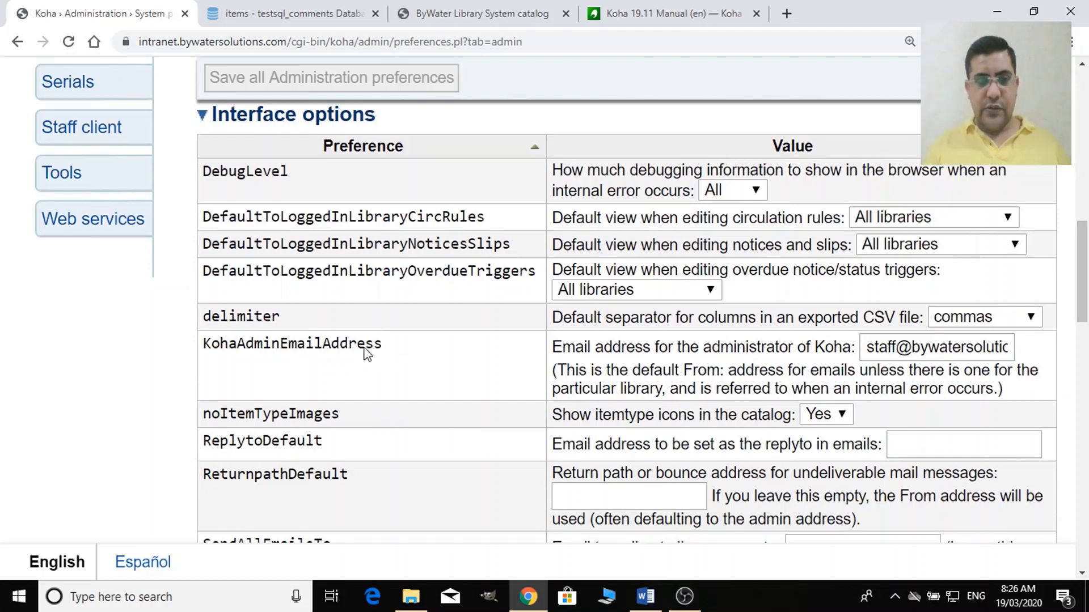
pyautogui.click(896, 357)
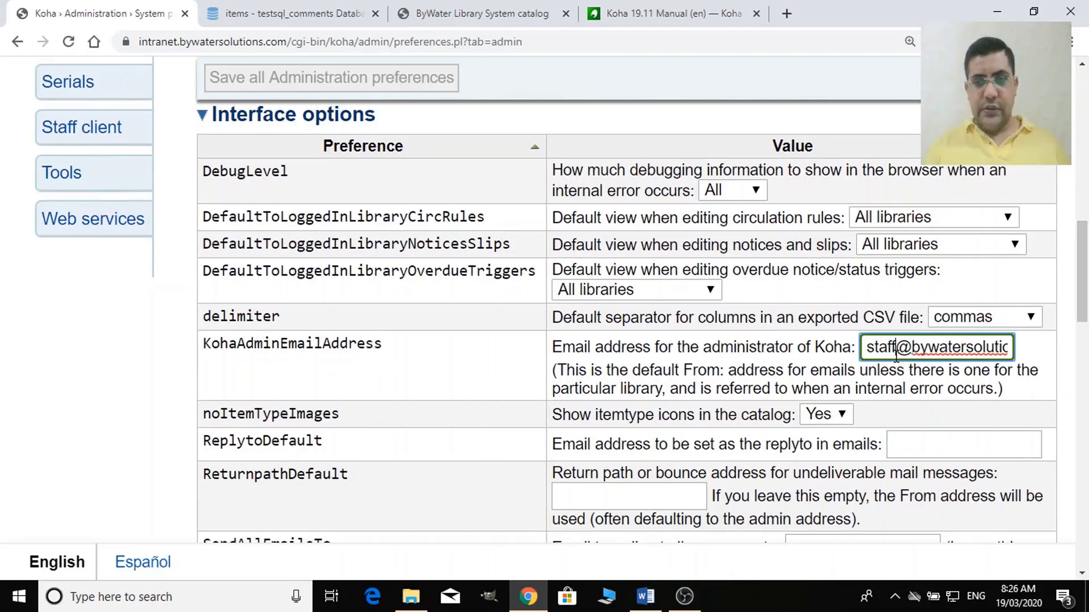
pyautogui.tripleClick(896, 356)
pyautogui.write('furruk')
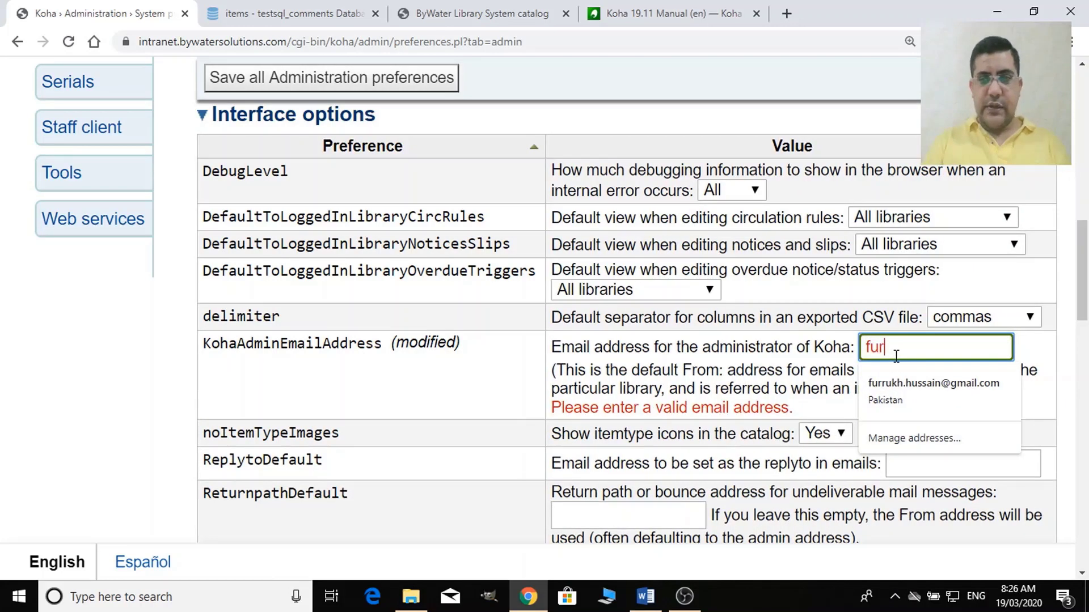
pyautogui.write('h')
pyautogui.press('Down')
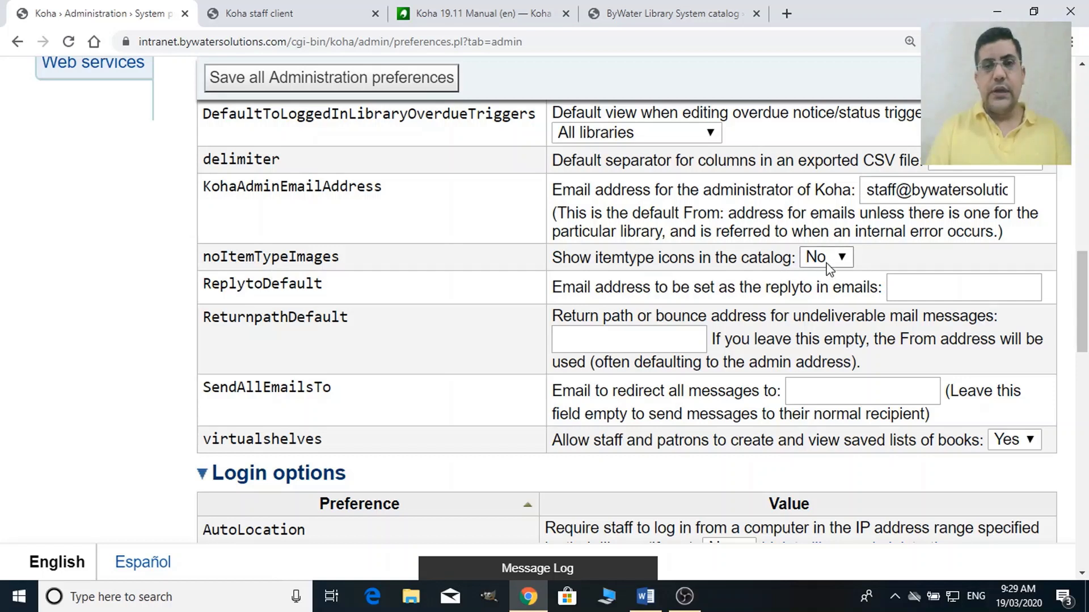
# Set noItemTypeImages to Yes and save the Administration preferences.
pyautogui.click(681, 23)
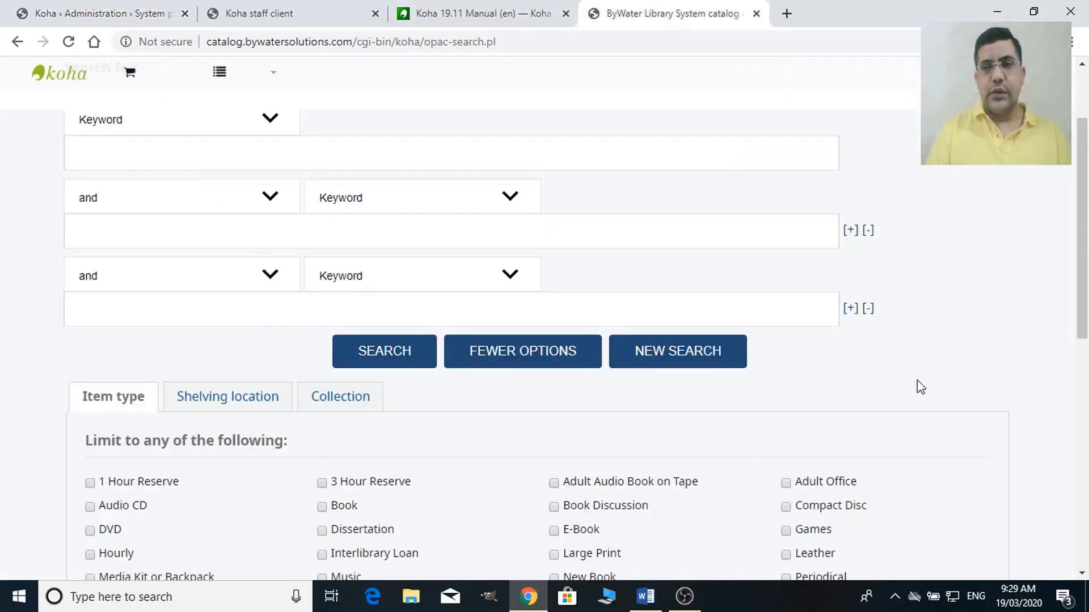
pyautogui.moveTo(1083, 229); pyautogui.dragTo(1087, 311)
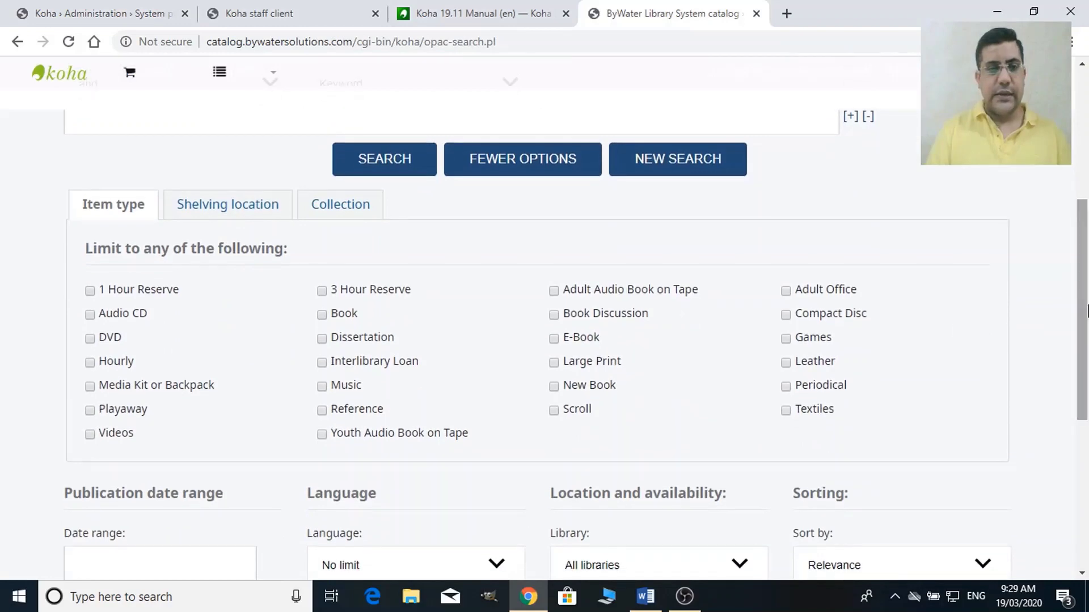
pyautogui.click(239, 6)
pyautogui.click(62, 8)
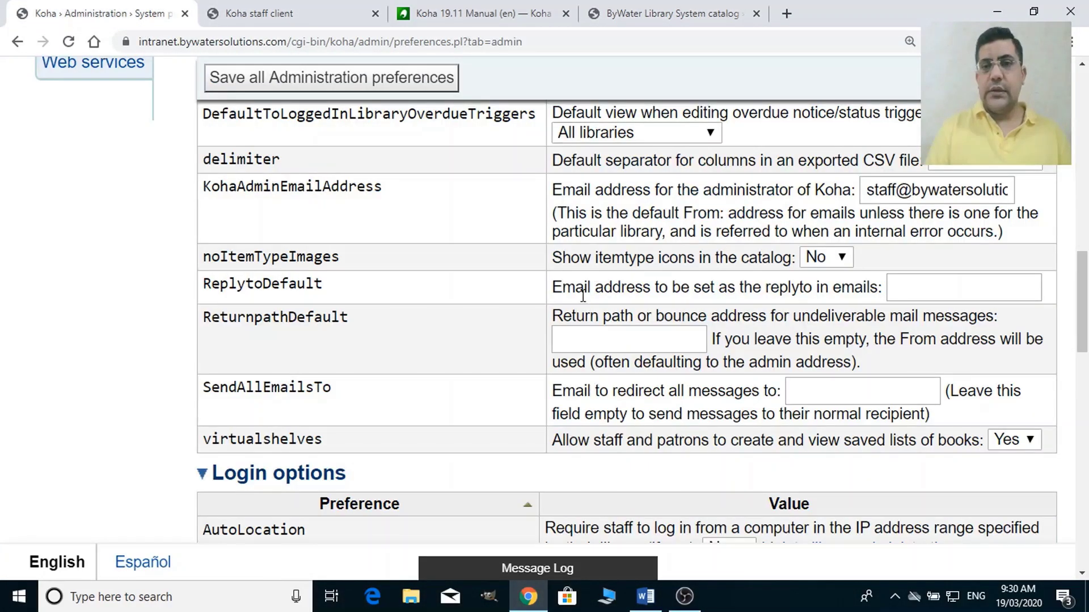
pyautogui.click(845, 260)
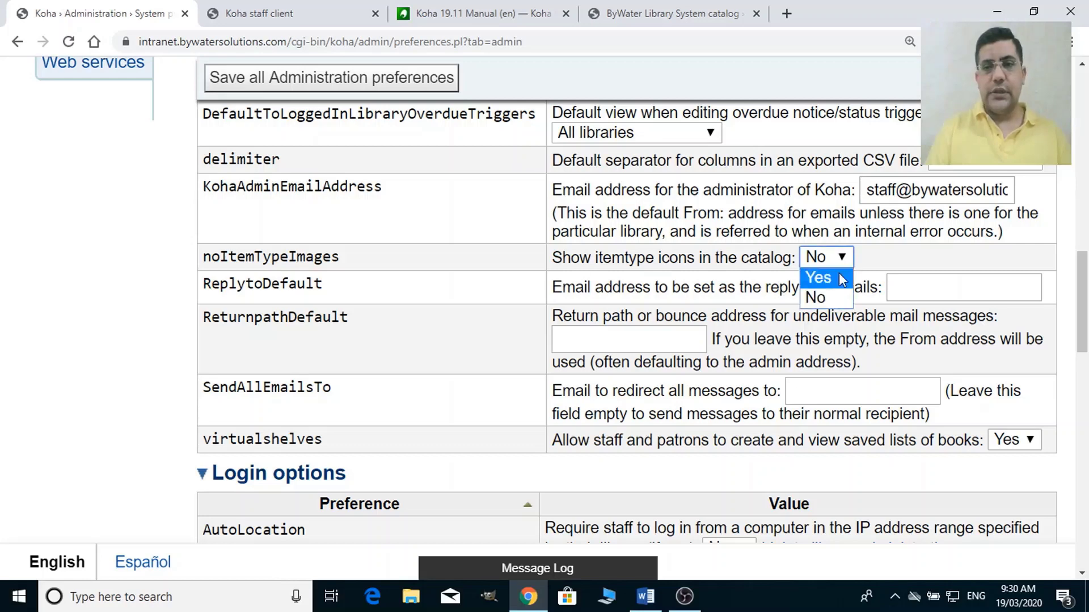
pyautogui.click(839, 280)
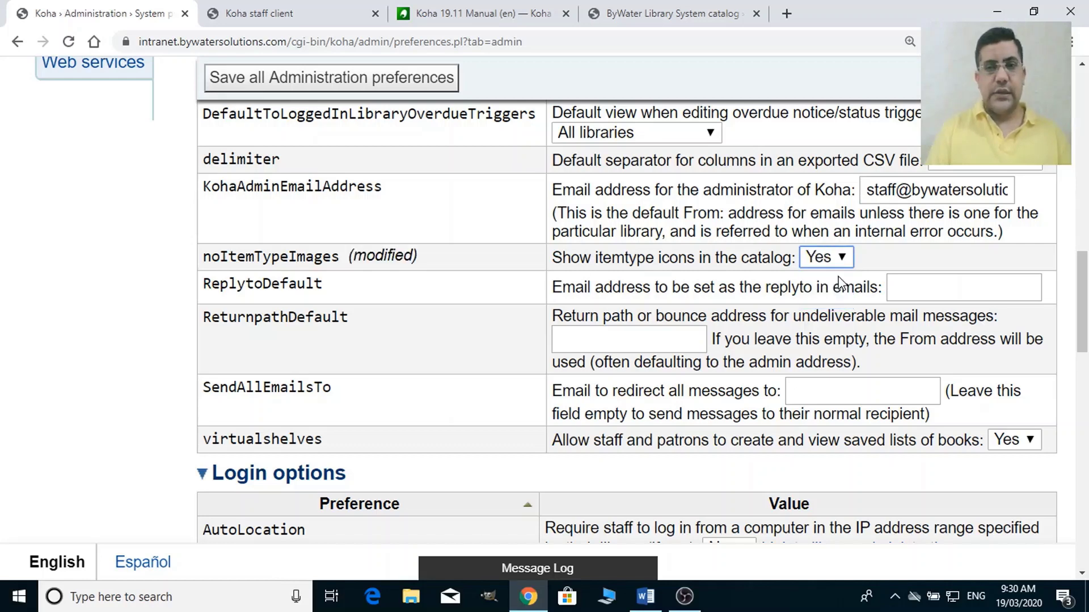
pyautogui.click(370, 86)
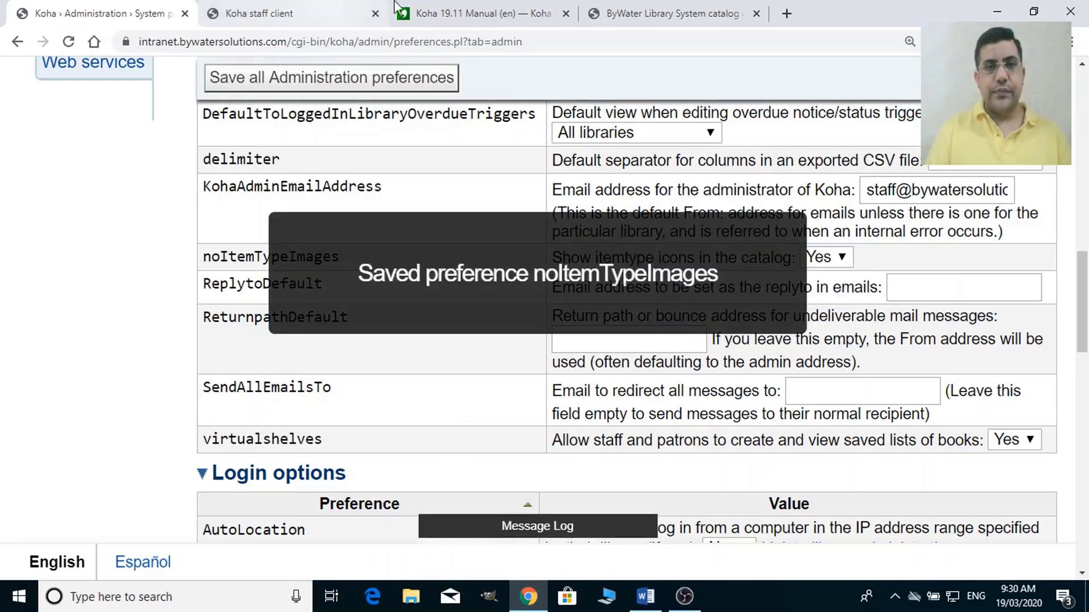
# Reload the OPAC advanced search to confirm item type icons appear, then return.
pyautogui.click(653, 7)
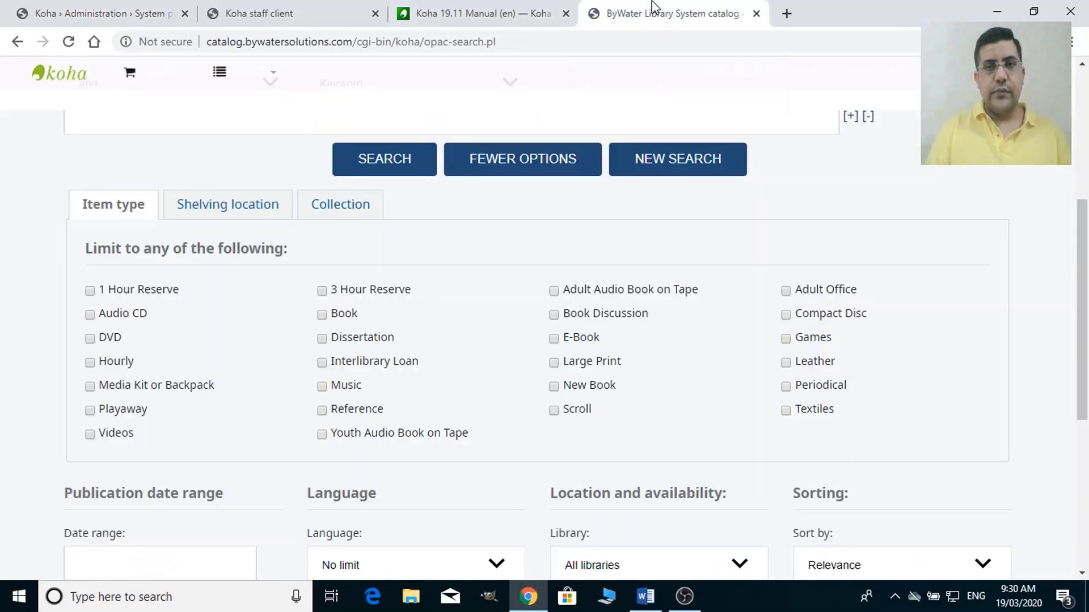
pyautogui.click(595, 39)
pyautogui.press('Return')
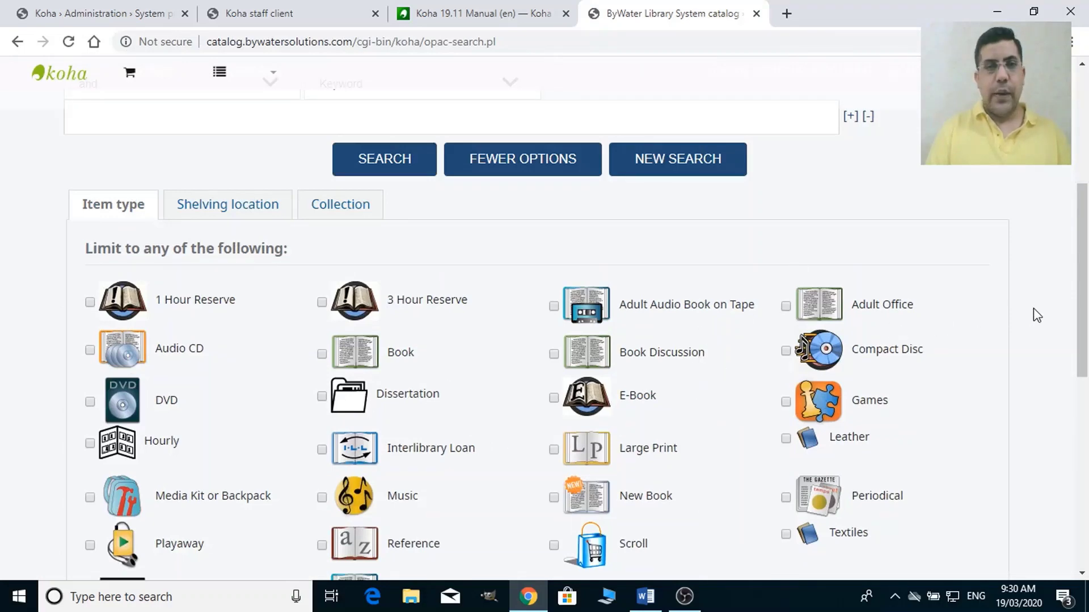
pyautogui.click(83, 8)
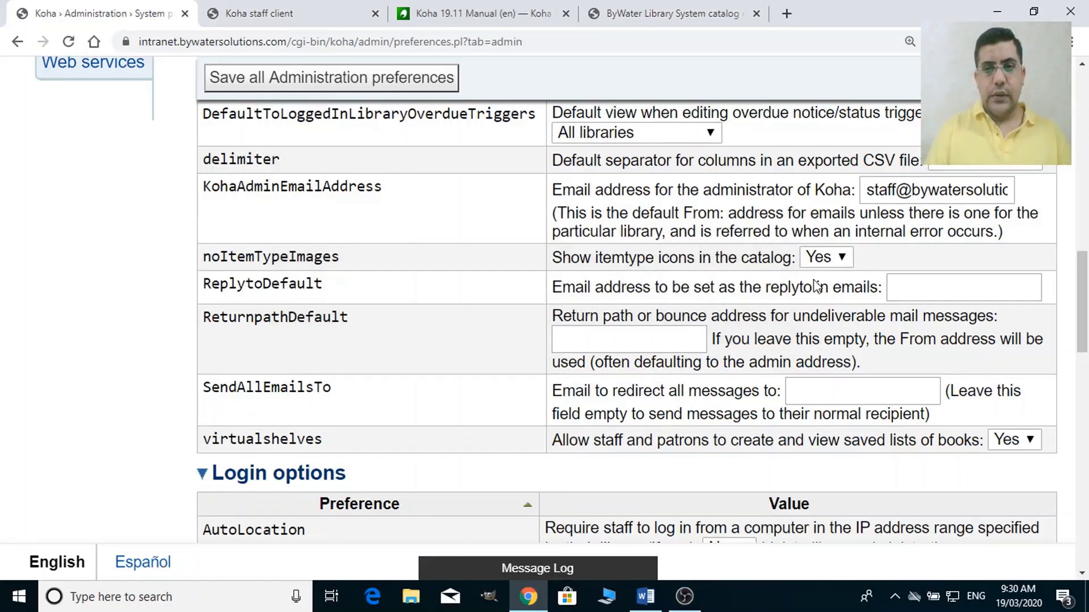
pyautogui.click(654, 340)
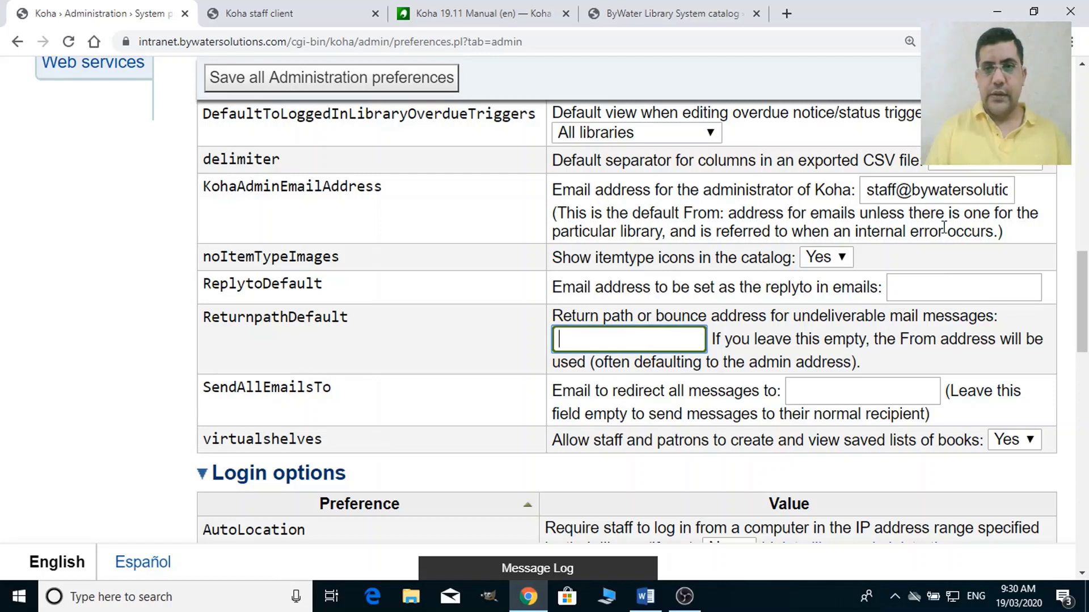
pyautogui.click(953, 200)
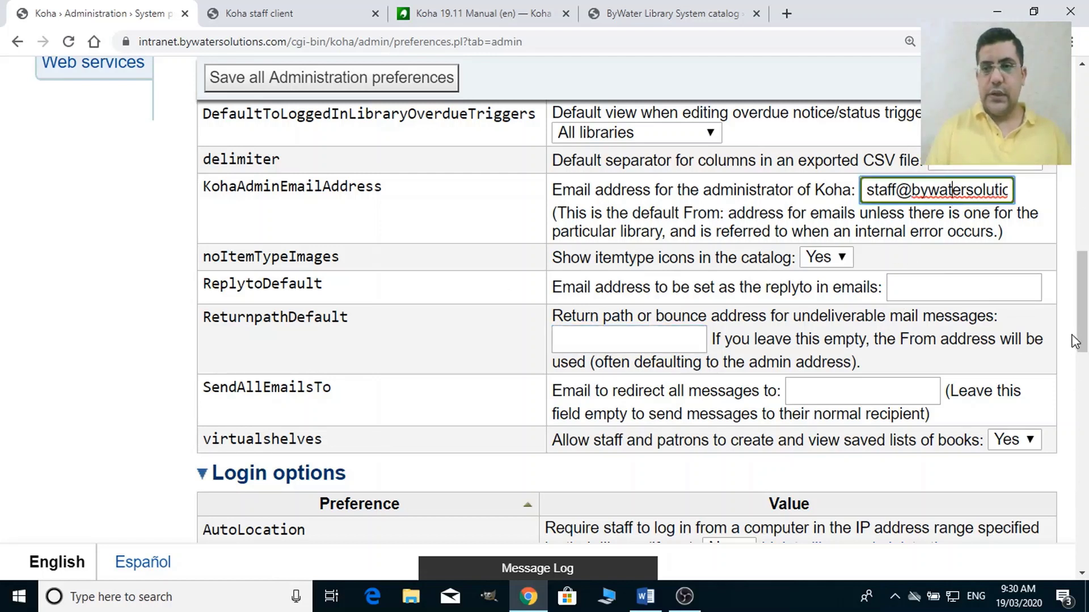
pyautogui.moveTo(1083, 340); pyautogui.dragTo(1083, 362)
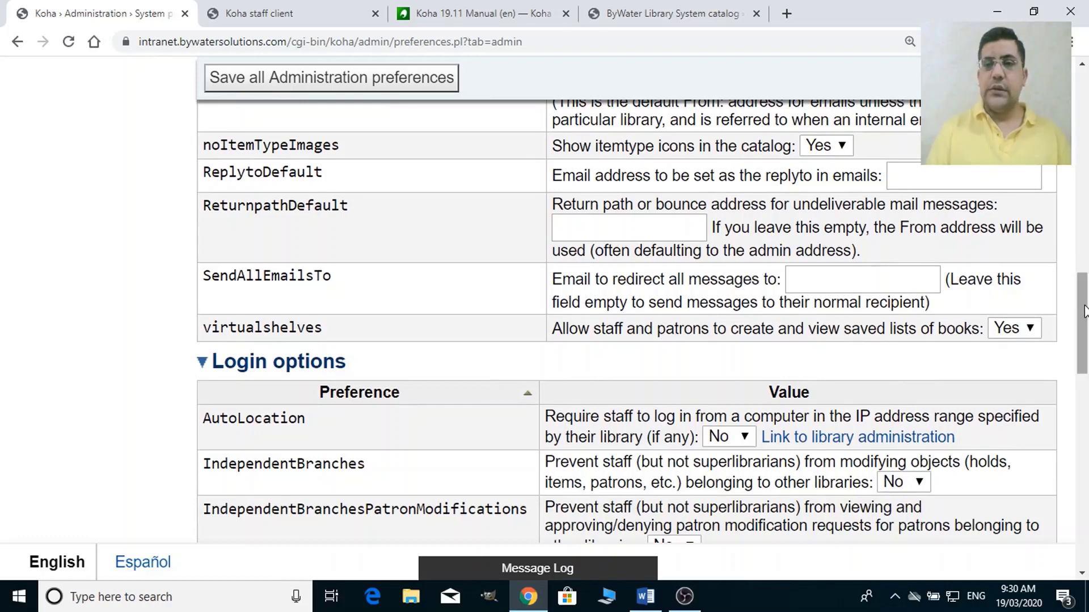
pyautogui.moveTo(1083, 321); pyautogui.dragTo(1083, 327)
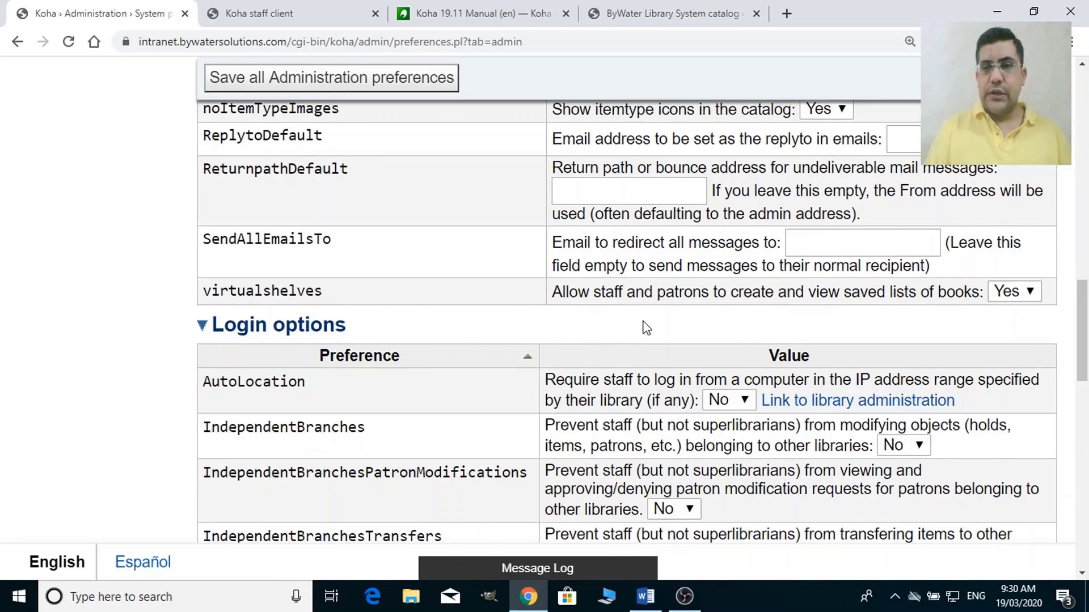
pyautogui.click(1029, 295)
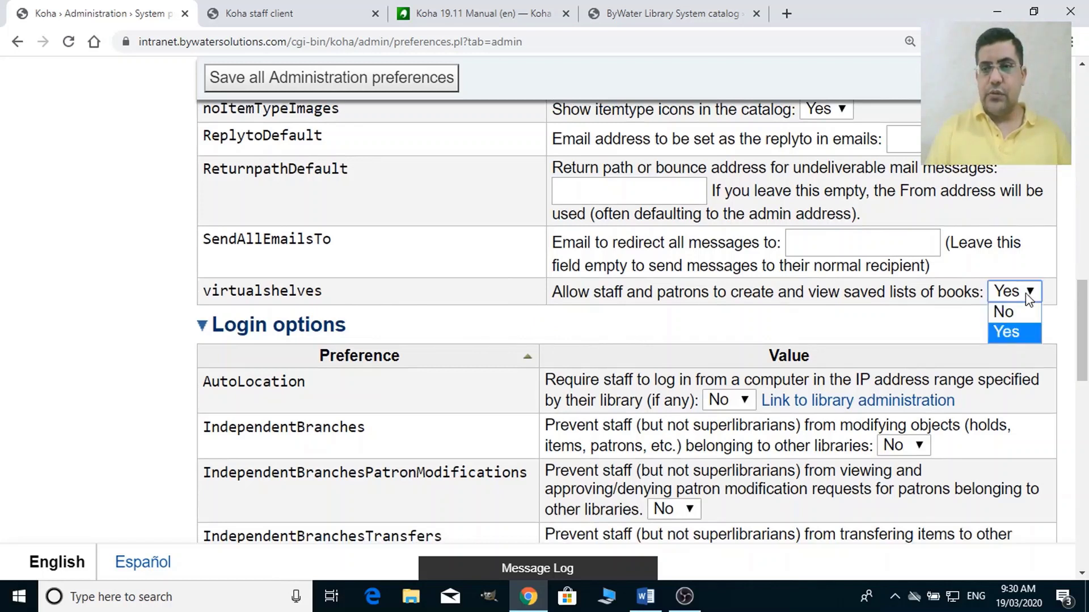
pyautogui.click(907, 336)
pyautogui.moveTo(1082, 332); pyautogui.dragTo(1086, 371)
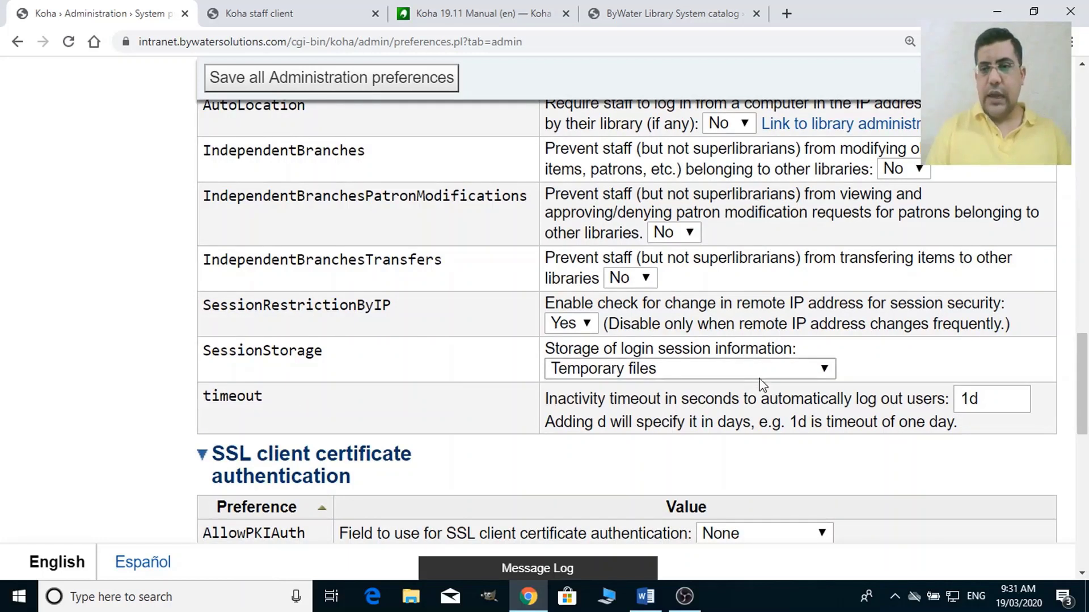
pyautogui.moveTo(1086, 380); pyautogui.dragTo(1086, 365)
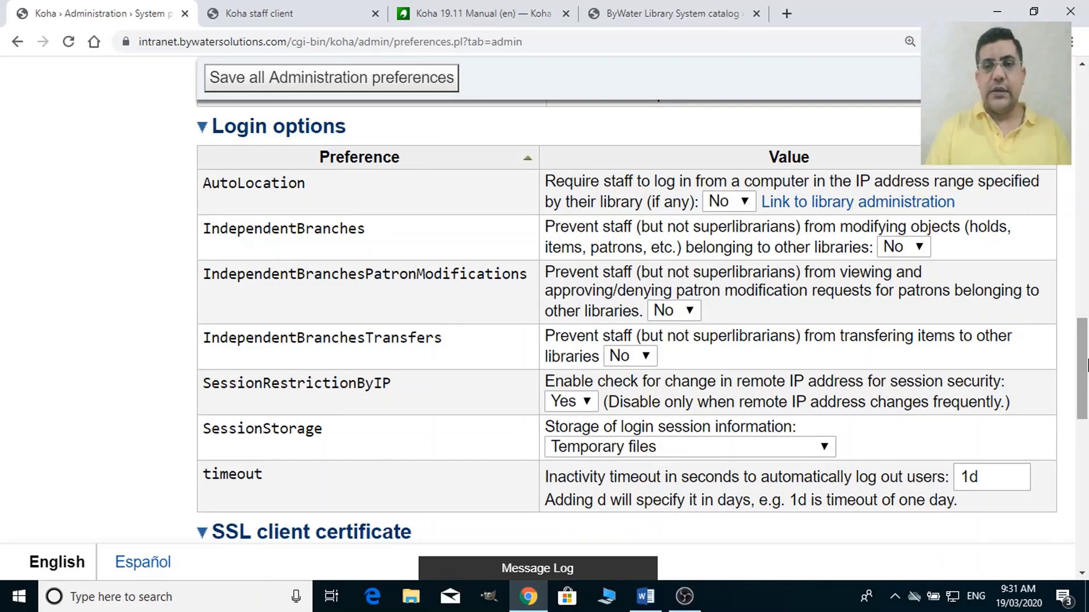
pyautogui.moveTo(1085, 366); pyautogui.dragTo(1086, 390)
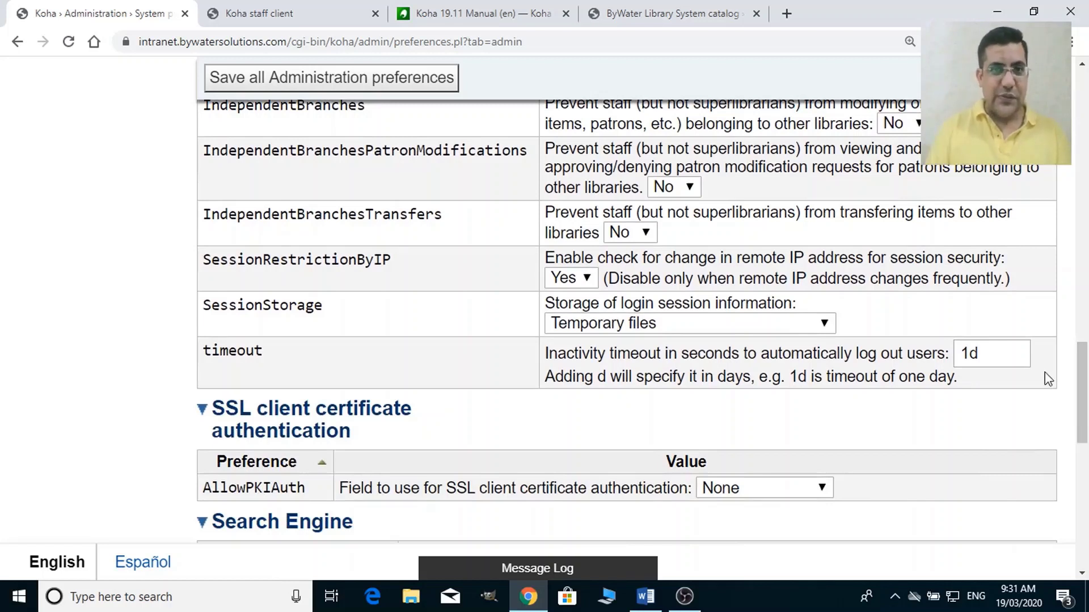
# Retype the timeout value, trying 2d and 3d before settling on 1d.
pyautogui.click(984, 363)
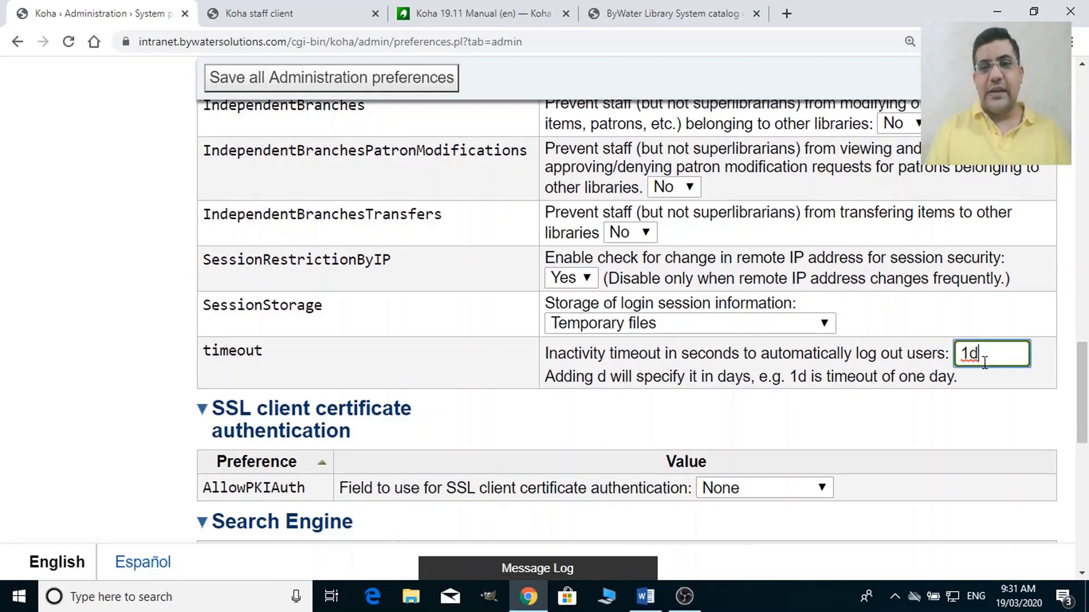
pyautogui.press('Delete')
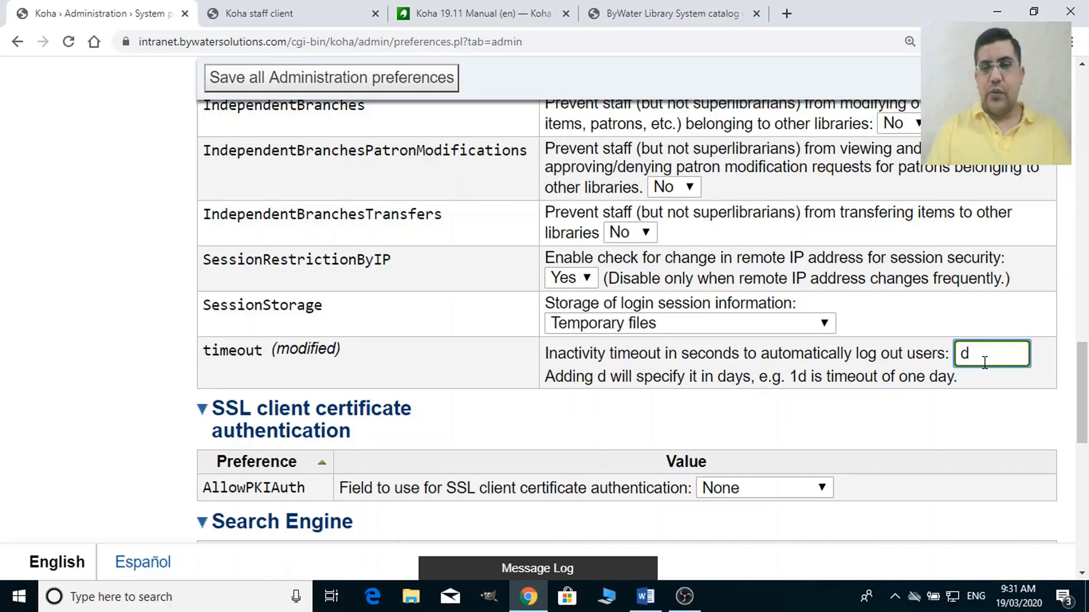
pyautogui.write('2')
pyautogui.press('BackSpace')
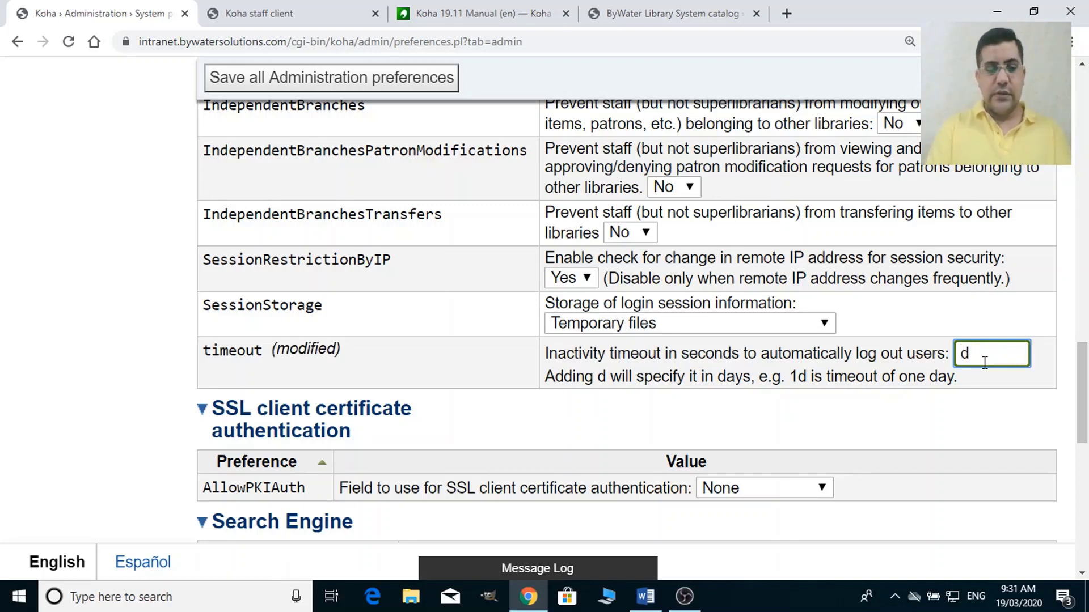
pyautogui.write('3')
pyautogui.press('BackSpace')
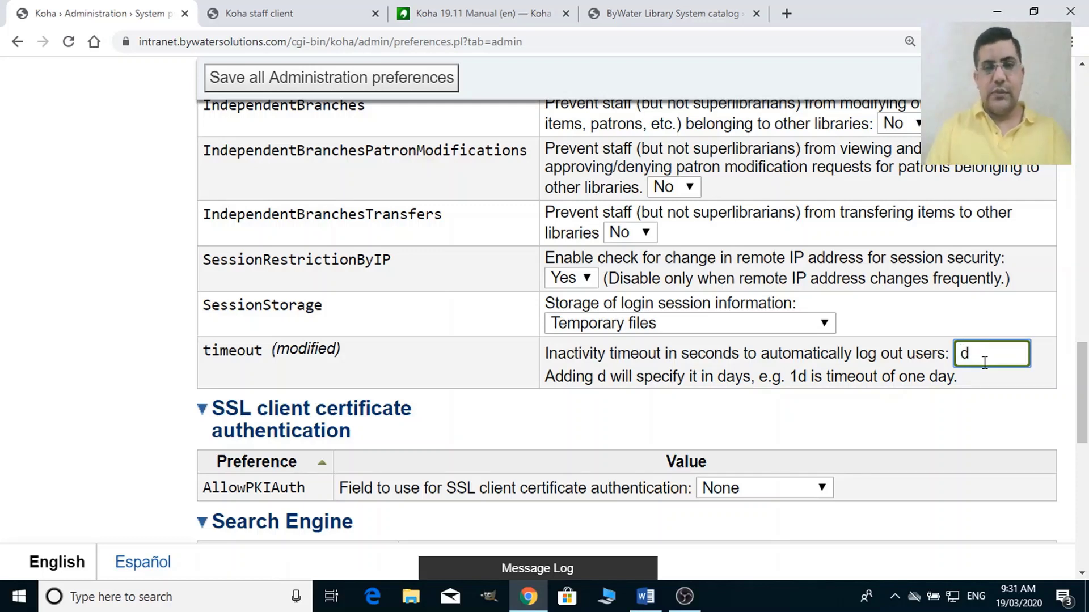
pyautogui.write('1')
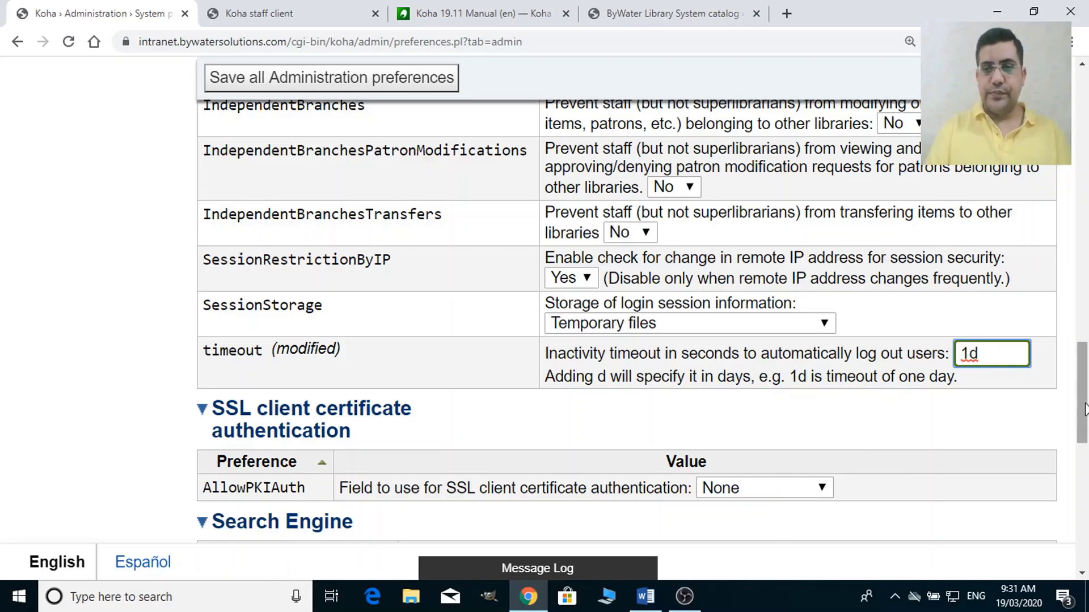
pyautogui.scroll(-2, 1087, 436)
pyautogui.scroll(-1, 1086, 438)
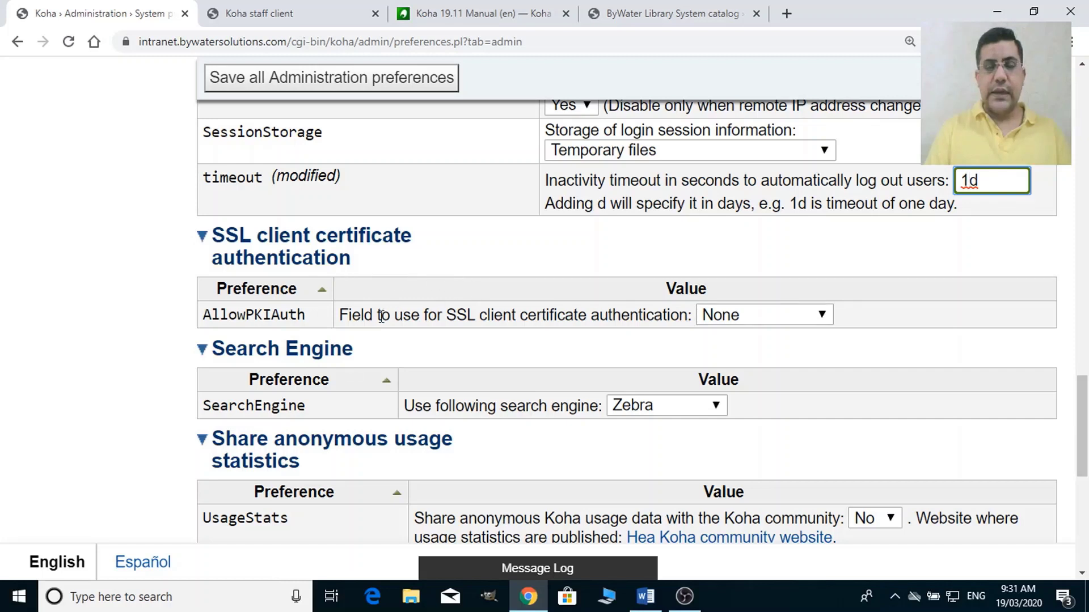
pyautogui.moveTo(1086, 459); pyautogui.dragTo(1087, 473)
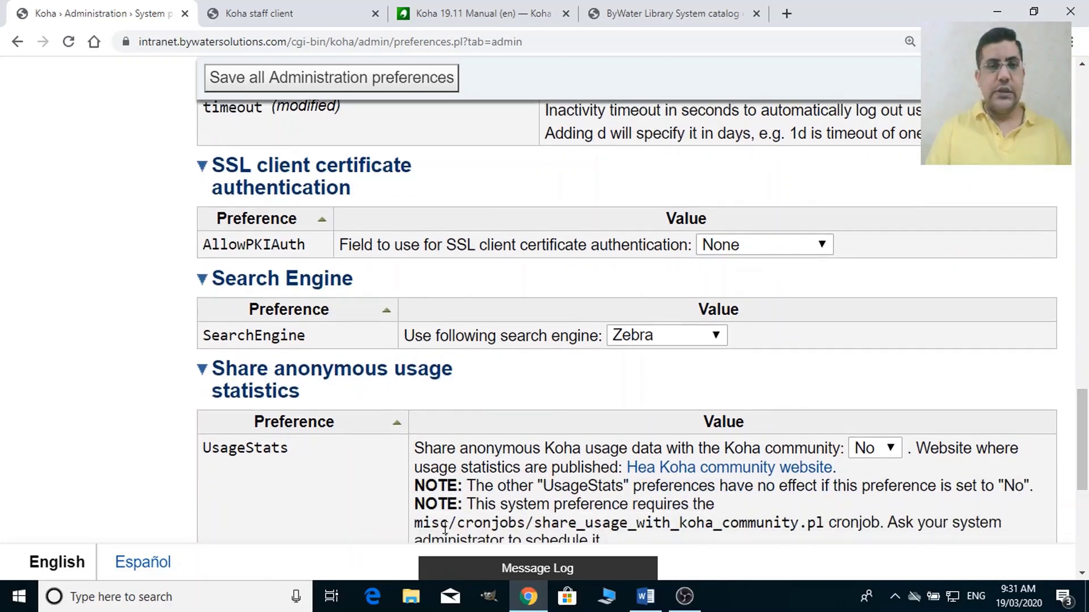
# Keep SearchEngine at Zebra and save all Administration preferences so the timeout is stored.
pyautogui.click(680, 339)
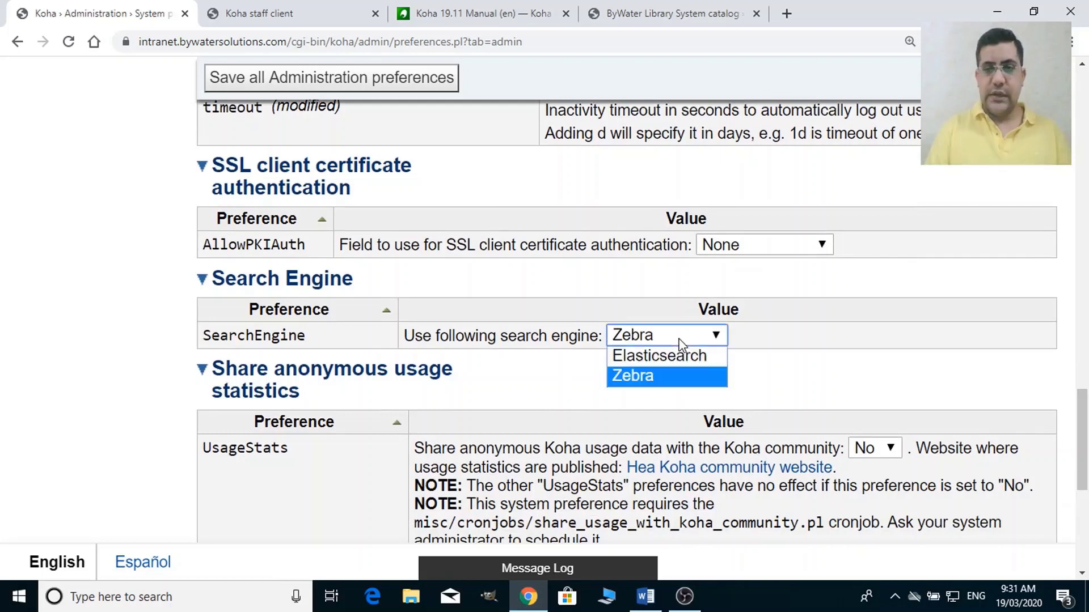
pyautogui.click(850, 377)
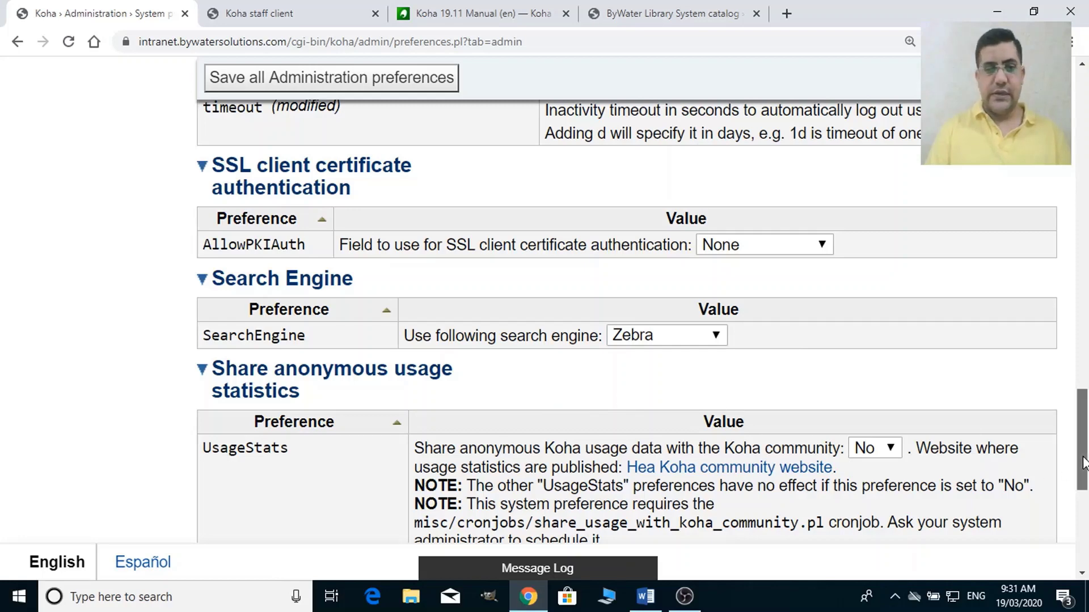
pyautogui.moveTo(1083, 463); pyautogui.dragTo(1083, 499)
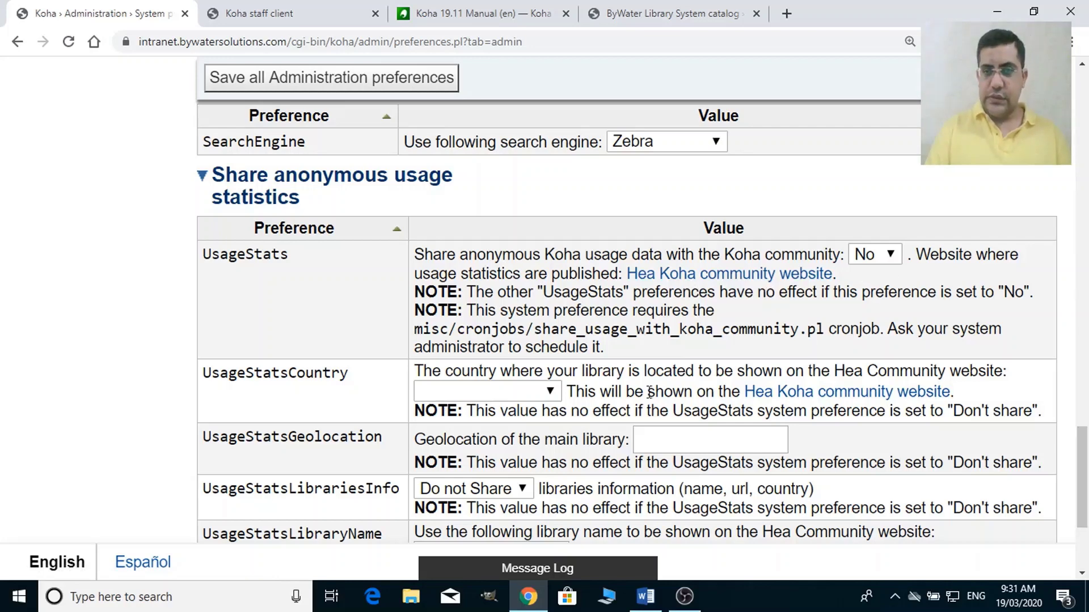
pyautogui.scroll(-2, 1085, 482)
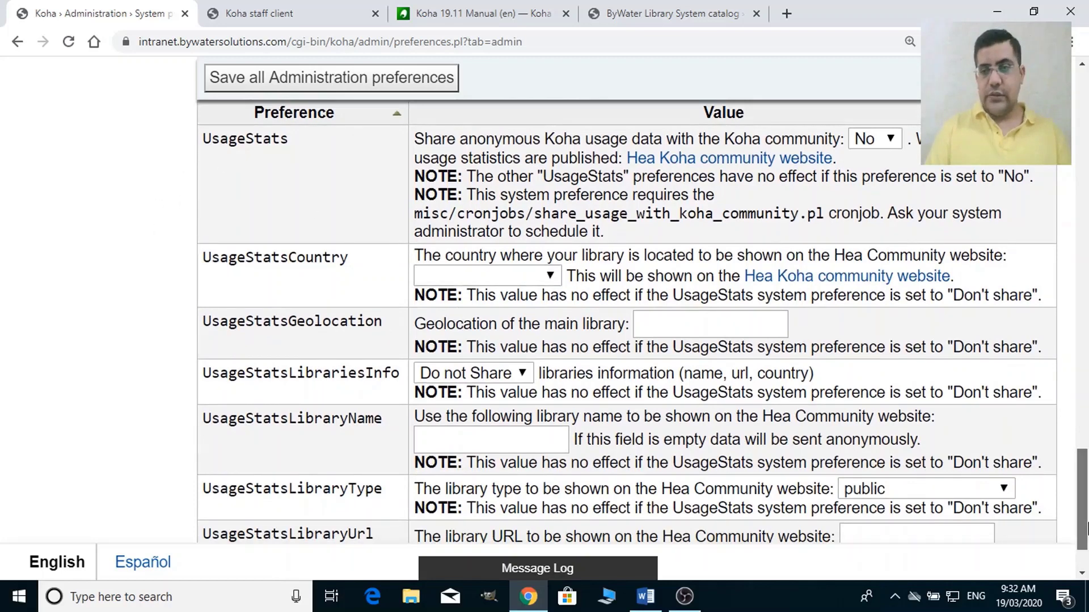
pyautogui.moveTo(1086, 527); pyautogui.dragTo(1087, 545)
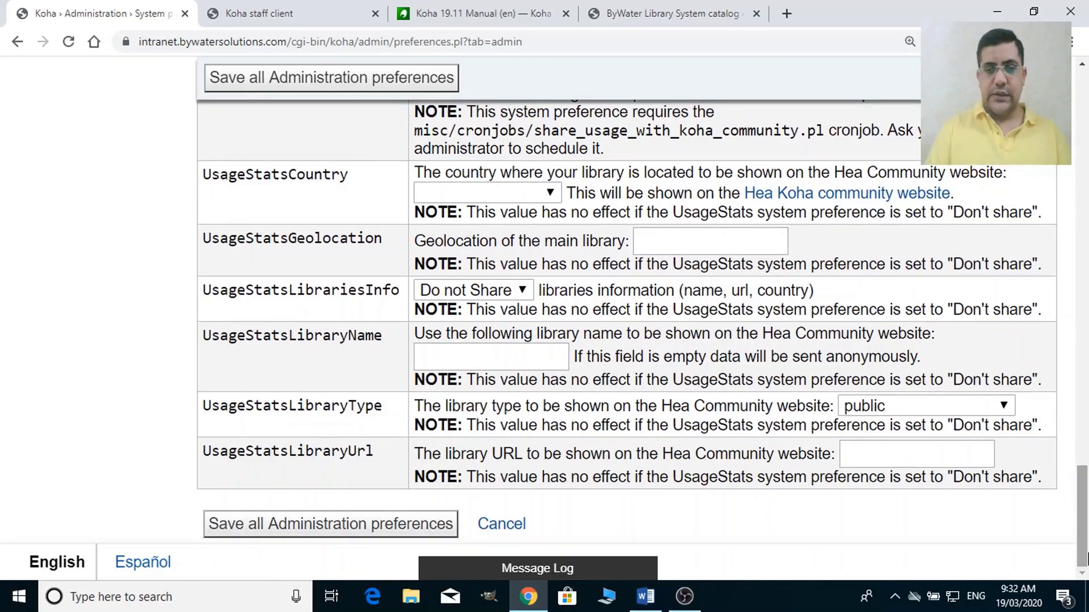
pyautogui.click(335, 517)
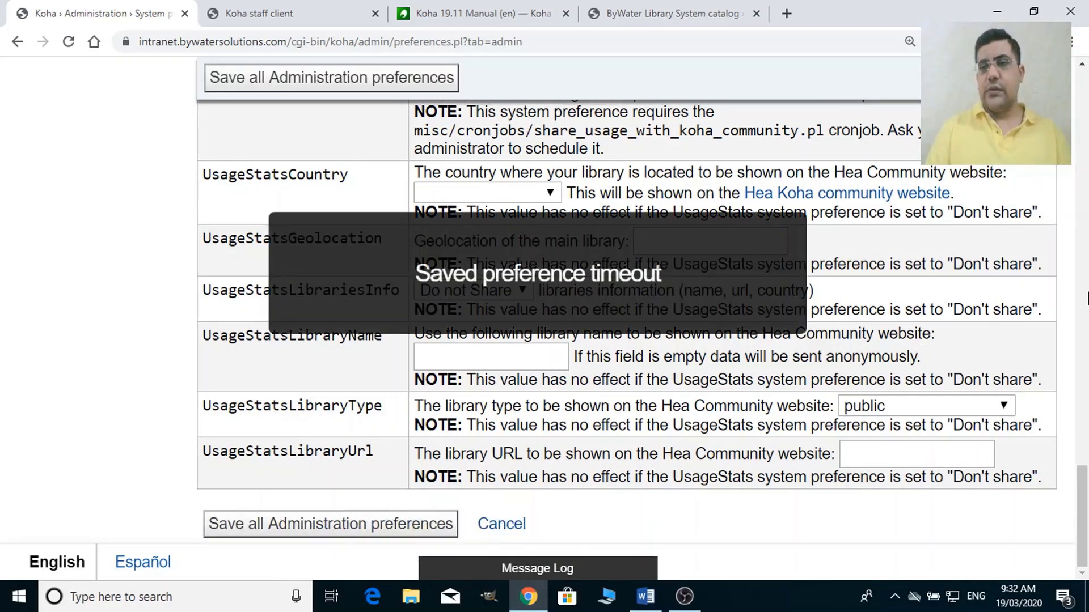
pyautogui.click(1087, 297)
pyautogui.moveTo(1087, 298); pyautogui.dragTo(1072, 100)
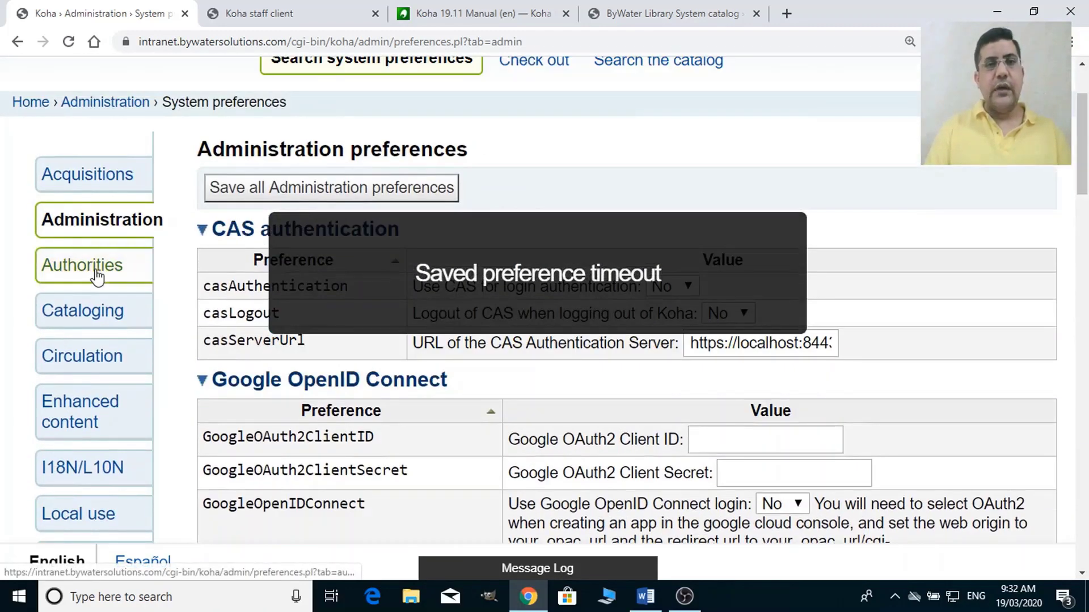
# Open the Authorities preferences and scroll to BiblioAddsAuthorities, currently set to allow.
pyautogui.click(95, 275)
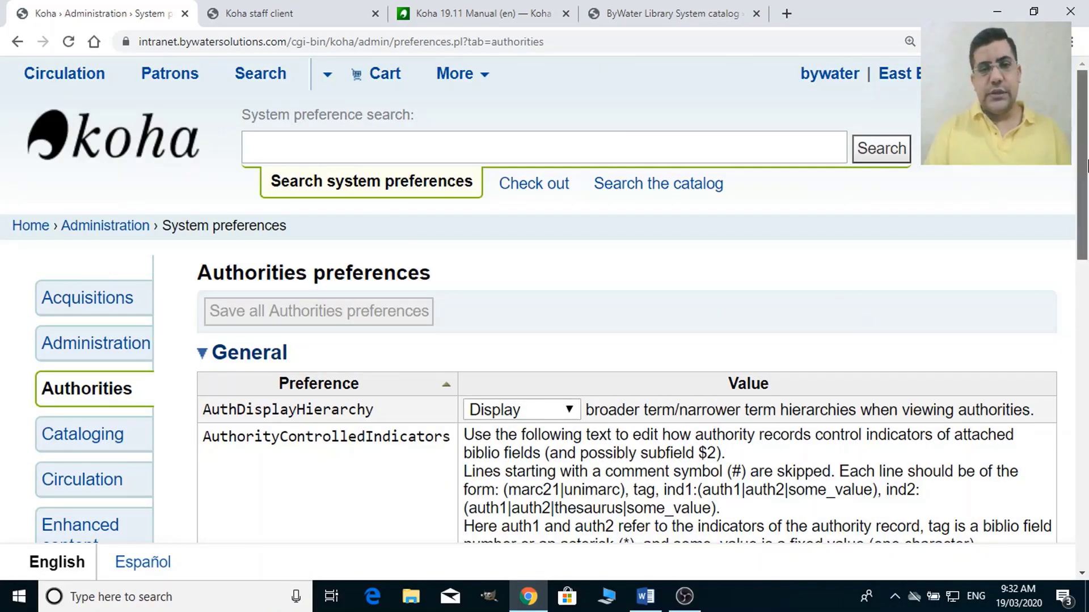
pyautogui.moveTo(1083, 166); pyautogui.dragTo(1086, 414)
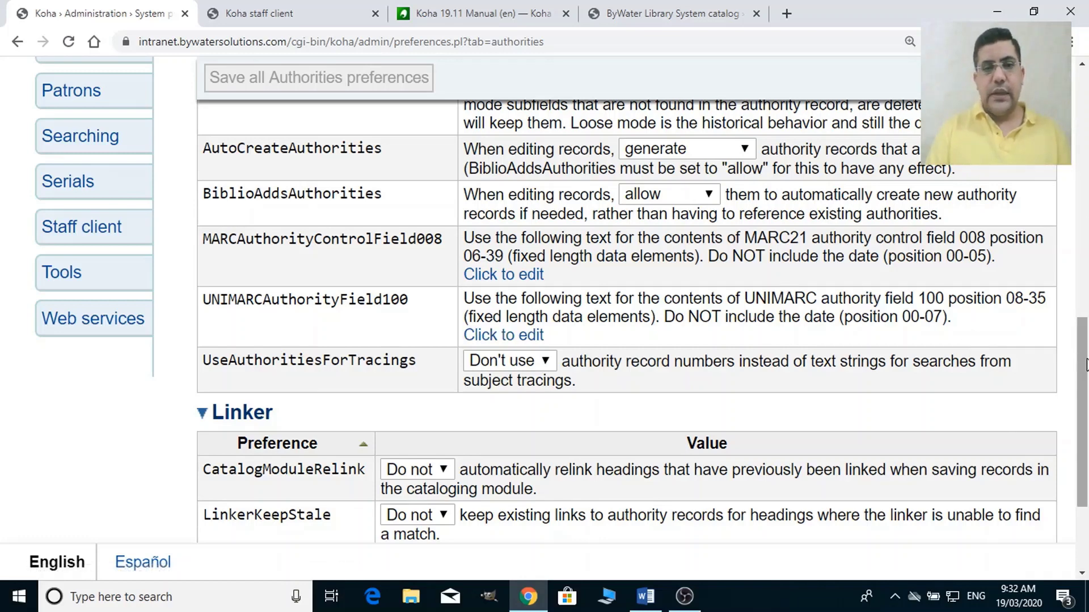
pyautogui.moveTo(1085, 364); pyautogui.dragTo(1068, 176)
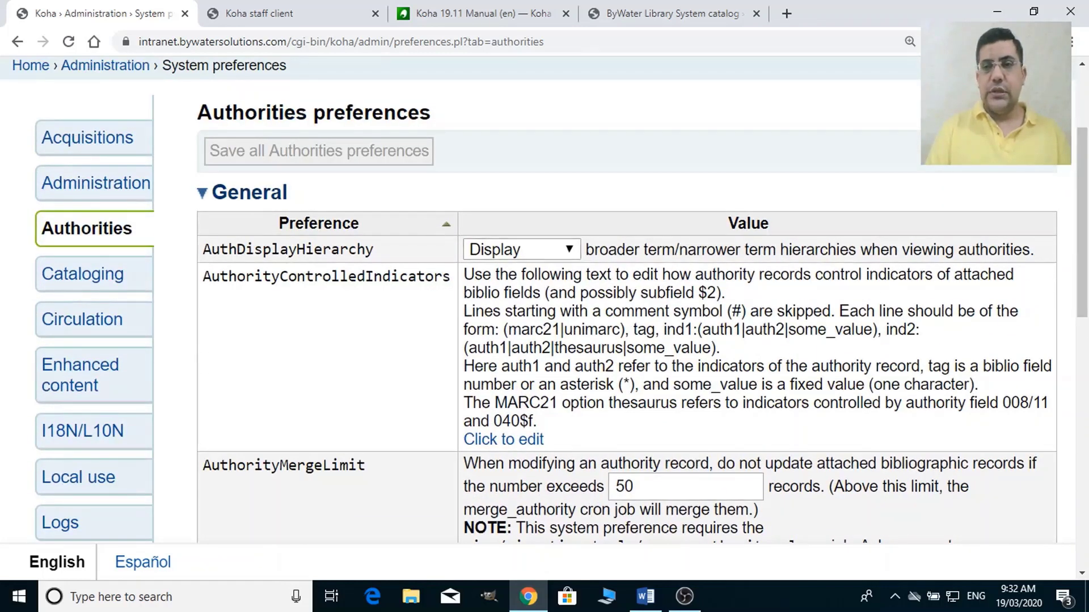
pyautogui.moveTo(1084, 159); pyautogui.dragTo(1086, 301)
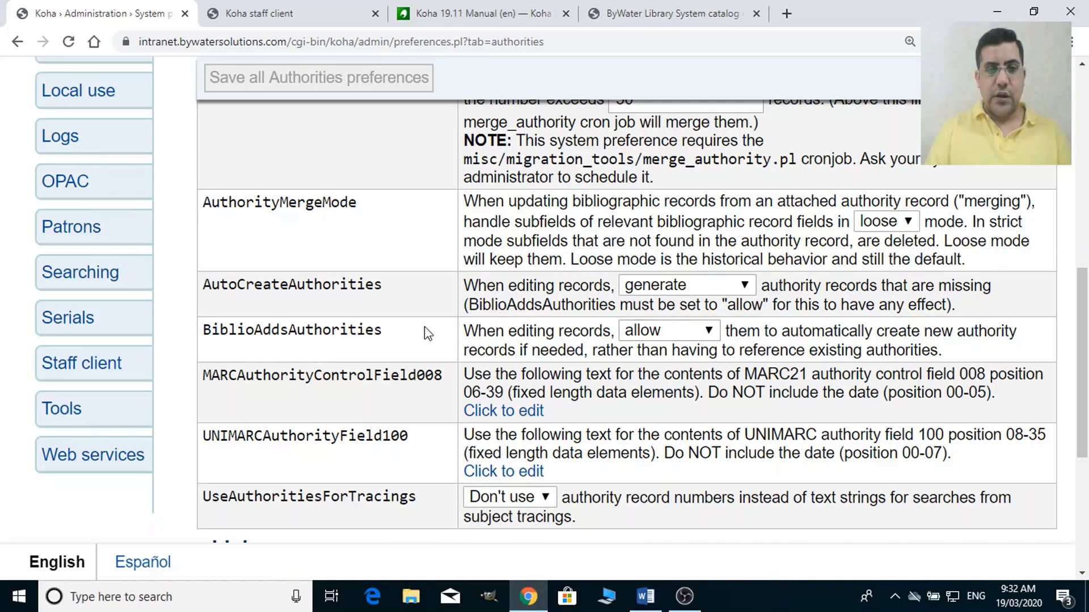
# Change the BiblioAddsAuthorities dropdown from allow to don't allow.
pyautogui.click(711, 333)
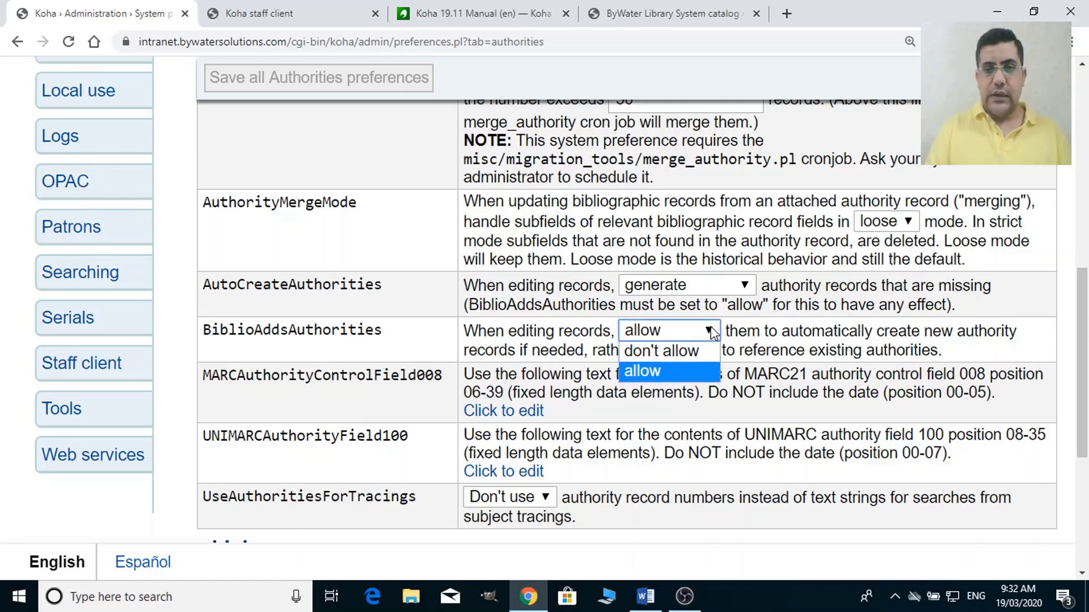
pyautogui.click(684, 373)
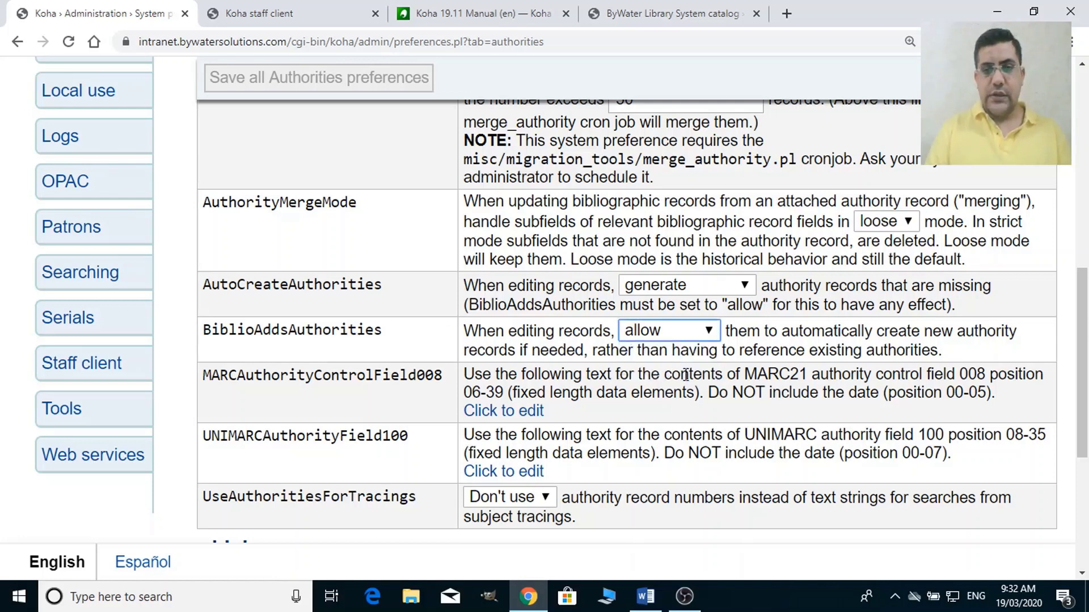
pyautogui.click(700, 337)
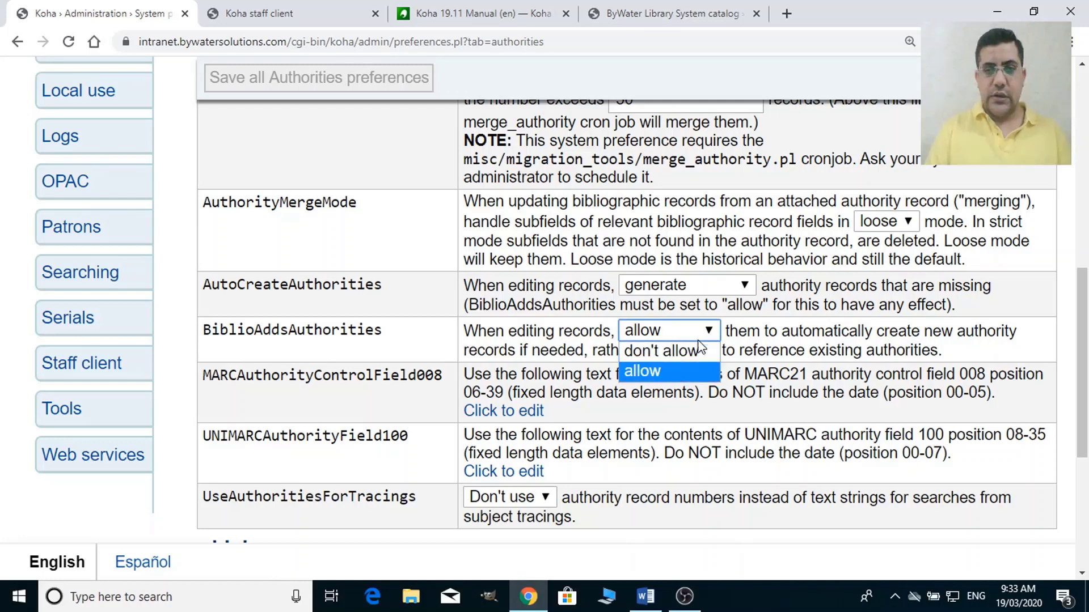
pyautogui.click(695, 344)
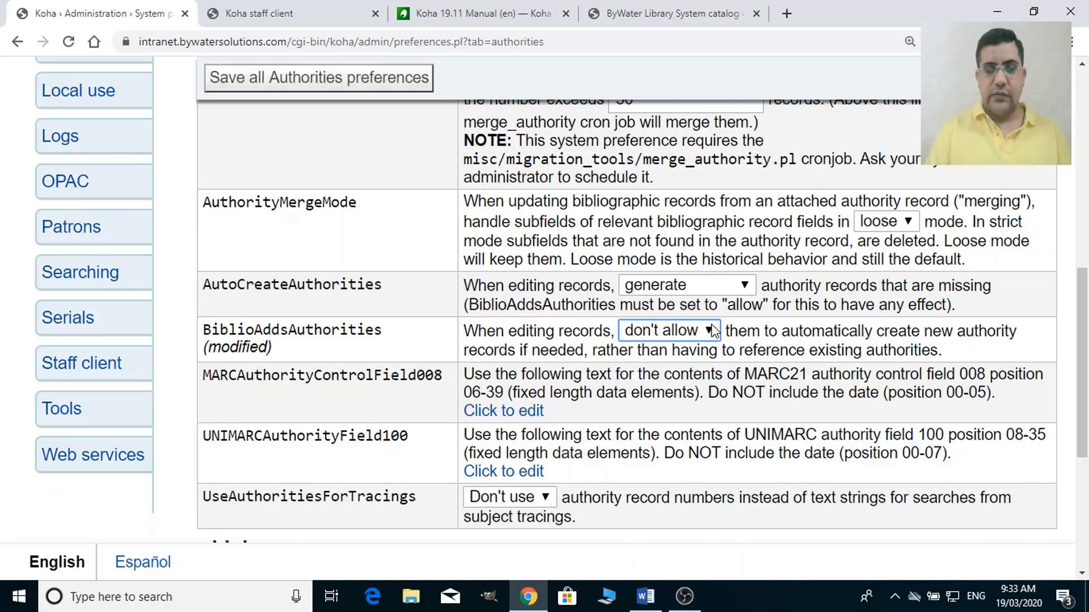
pyautogui.click(696, 335)
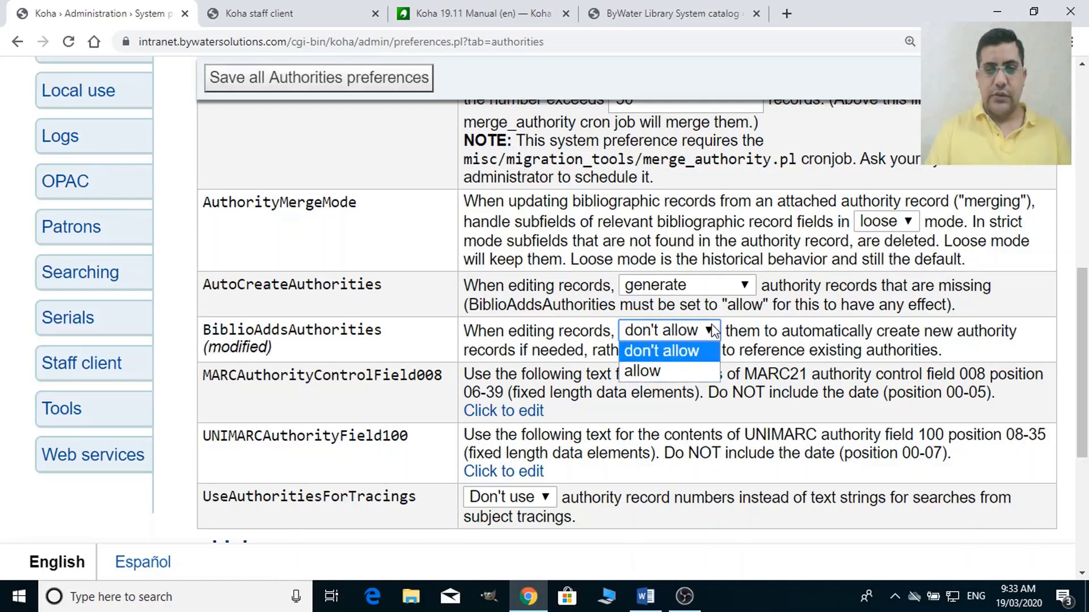
pyautogui.click(692, 348)
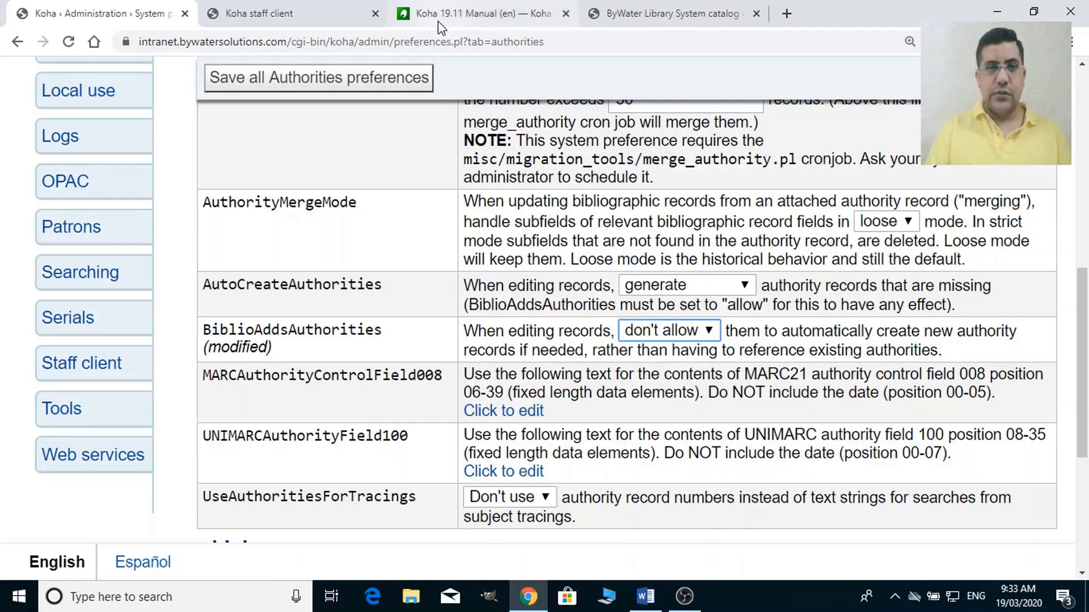
# Glance at the public catalog and Koha 19.11 manual tabs, then return to Authorities preferences.
pyautogui.click(708, 16)
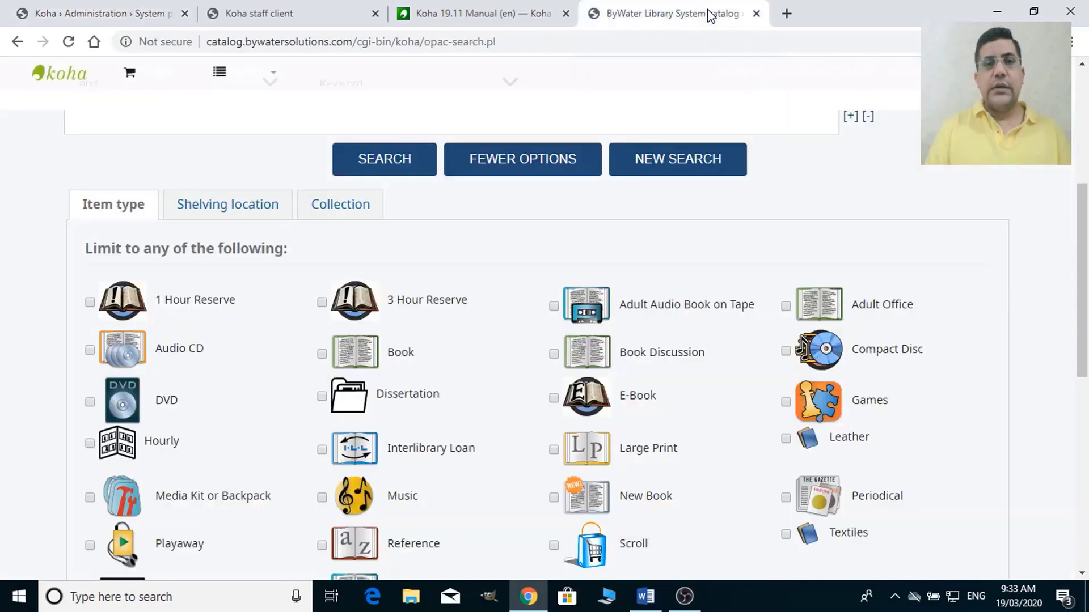
pyautogui.click(492, 17)
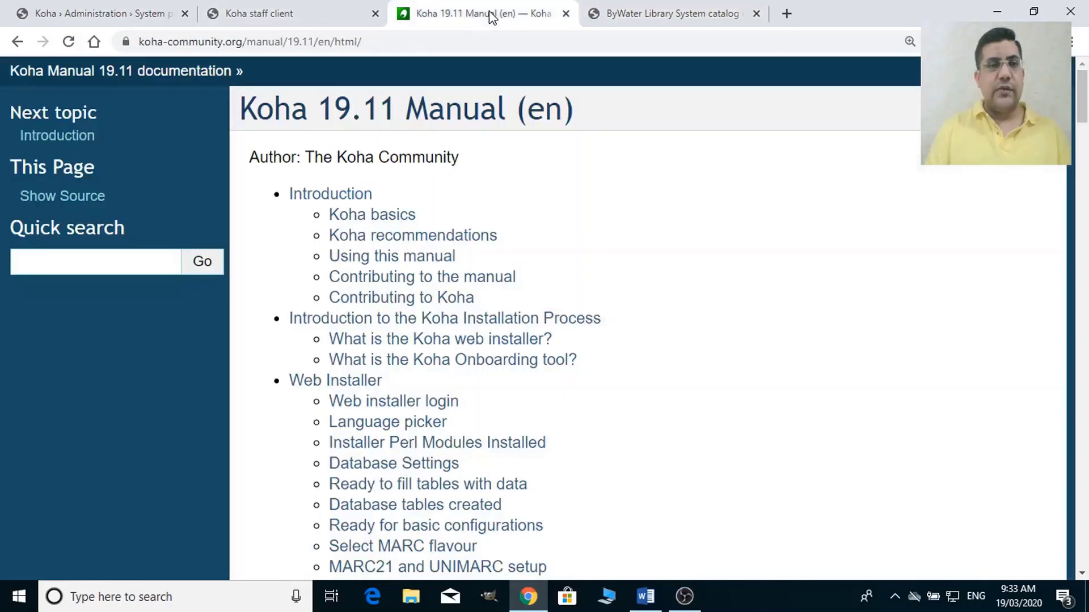
pyautogui.click(98, 9)
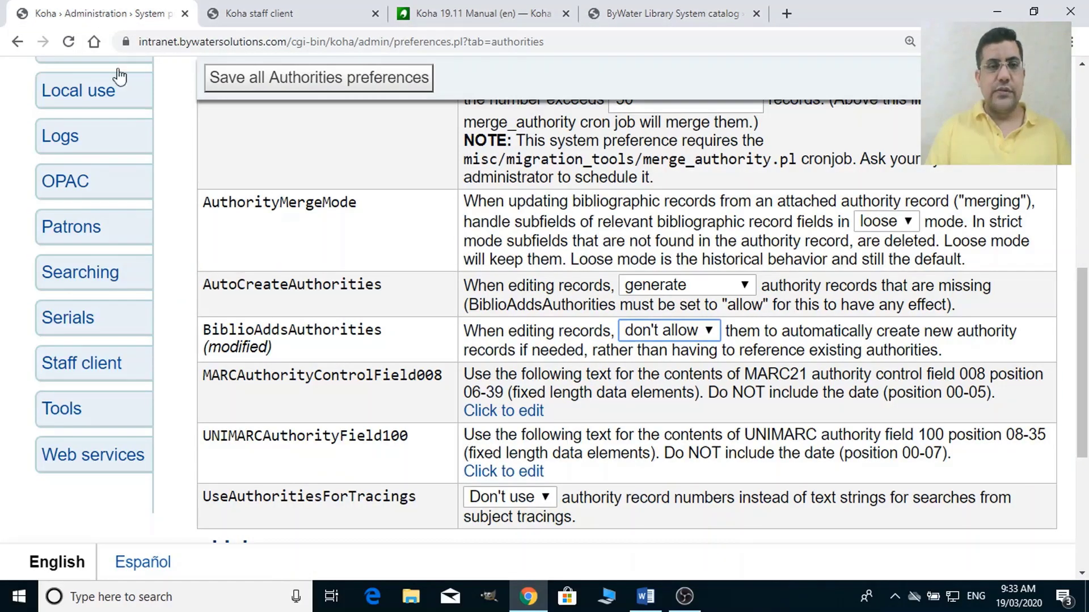
# Save all Authorities preferences with BiblioAddsAuthorities set to don't allow.
pyautogui.click(321, 8)
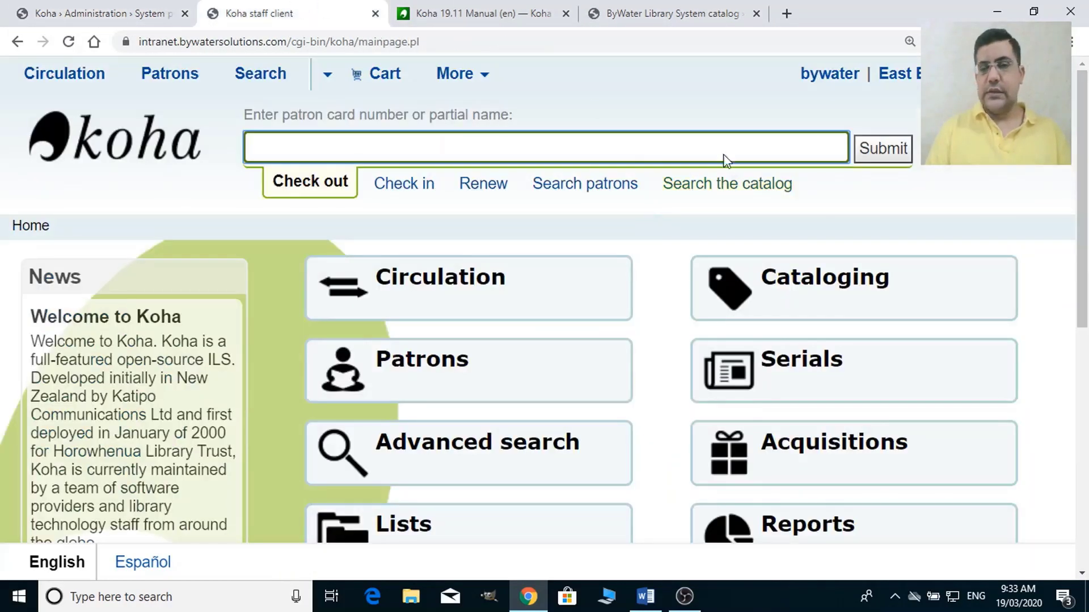
pyautogui.click(958, 285)
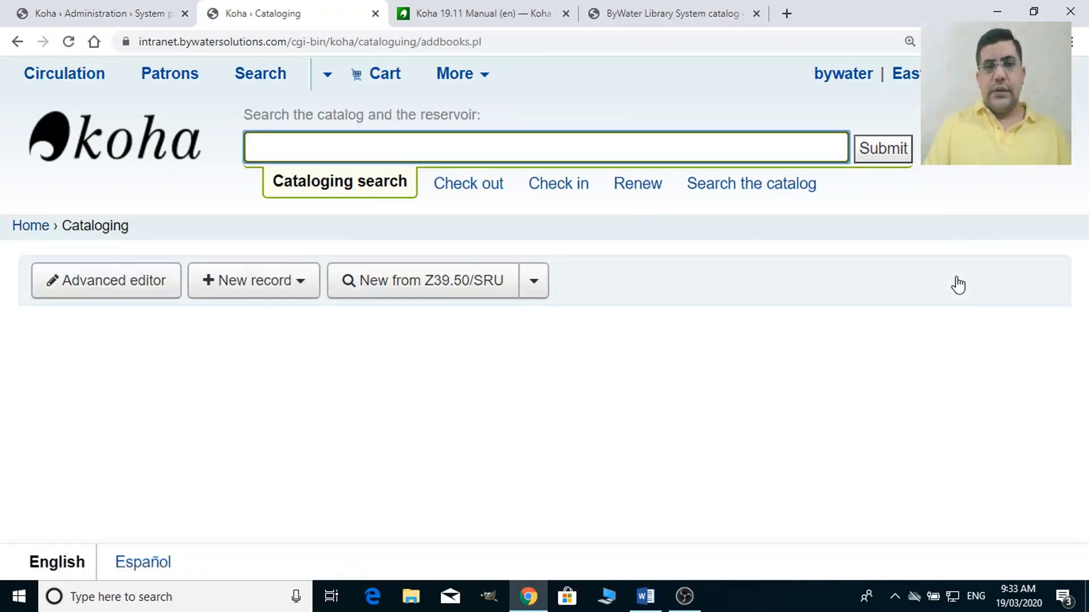
pyautogui.click(83, 7)
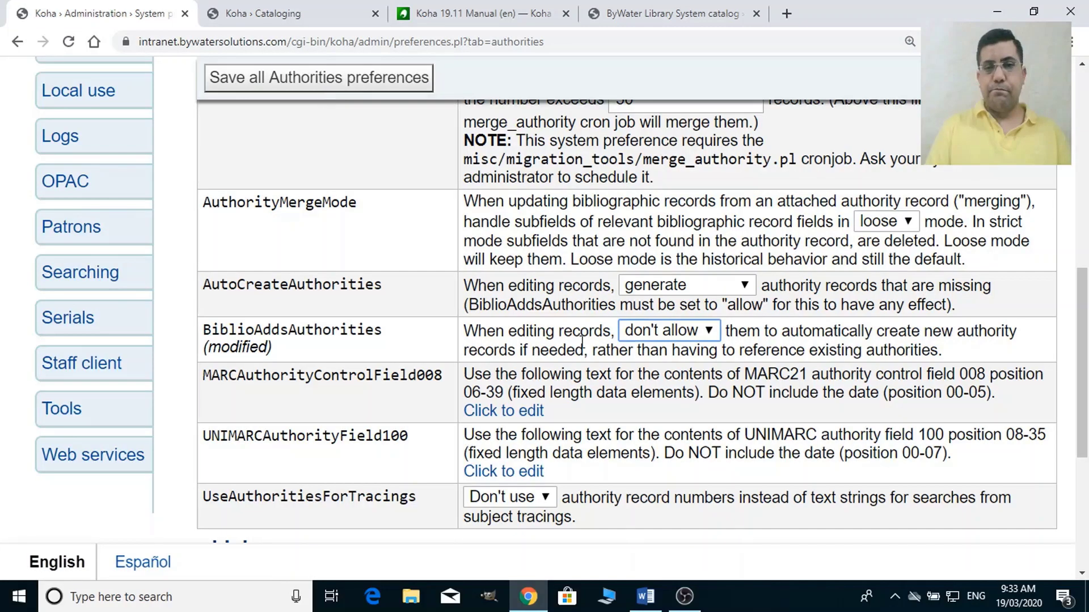
pyautogui.click(385, 81)
# Start a new MARC record in Cataloging using the Fast Add Framework.
pyautogui.click(335, 7)
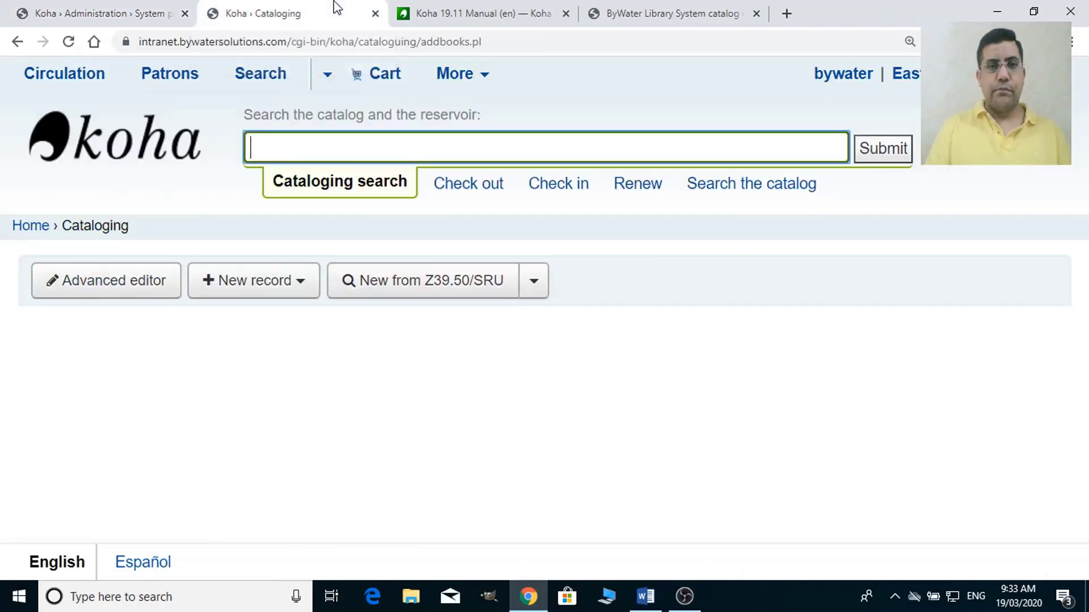
pyautogui.click(304, 299)
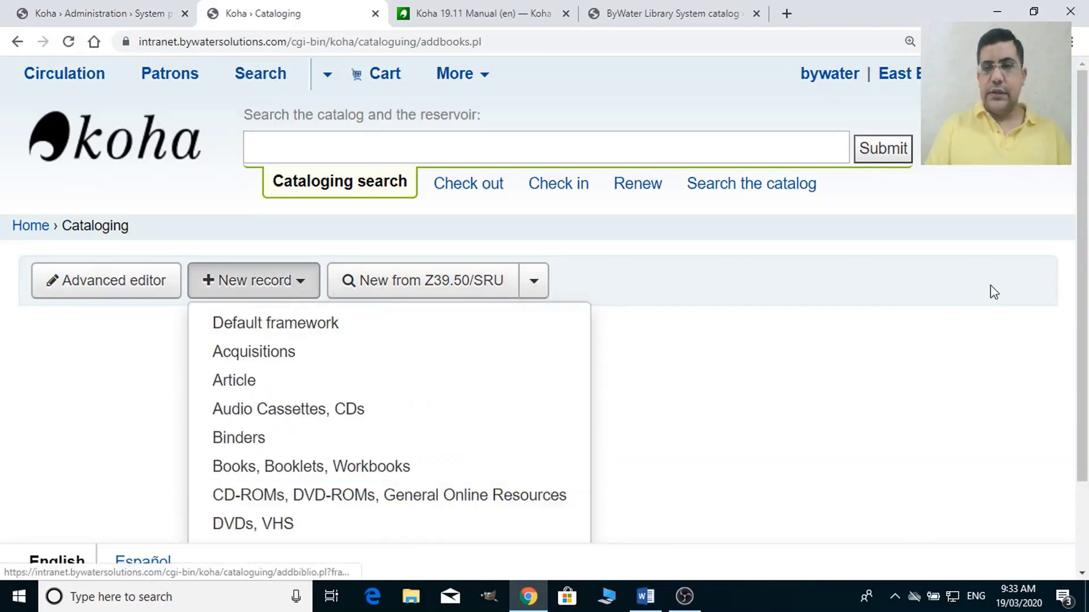
pyautogui.scroll(-2, 1087, 308)
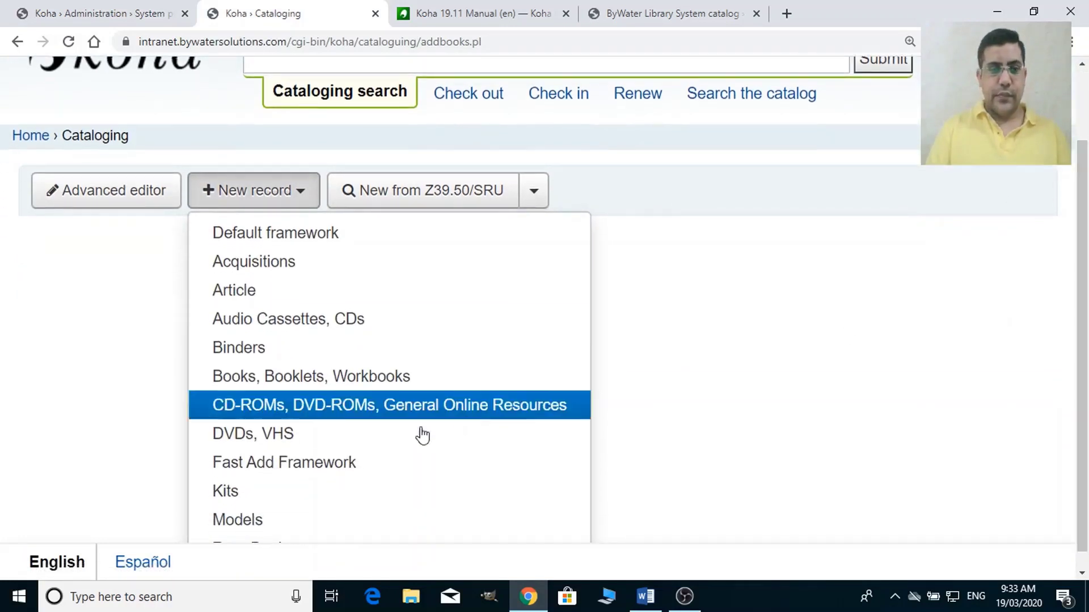
pyautogui.click(376, 474)
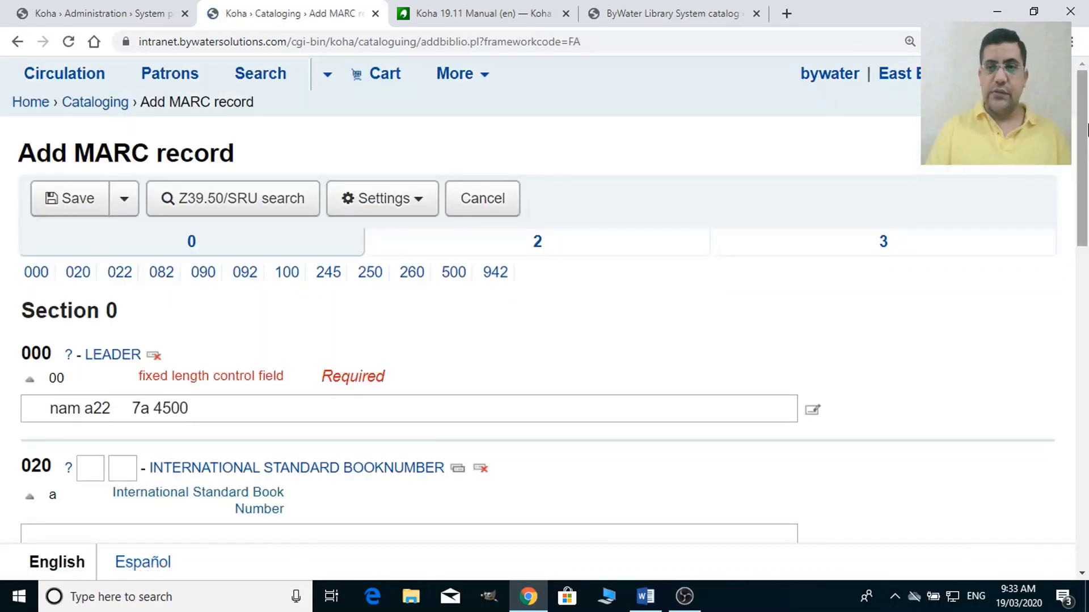
# Jump to field 100 and confirm the Personal name subfield a is greyed out and read-only.
pyautogui.scroll(-3, 1087, 224)
pyautogui.moveTo(1087, 224); pyautogui.dragTo(1087, 190)
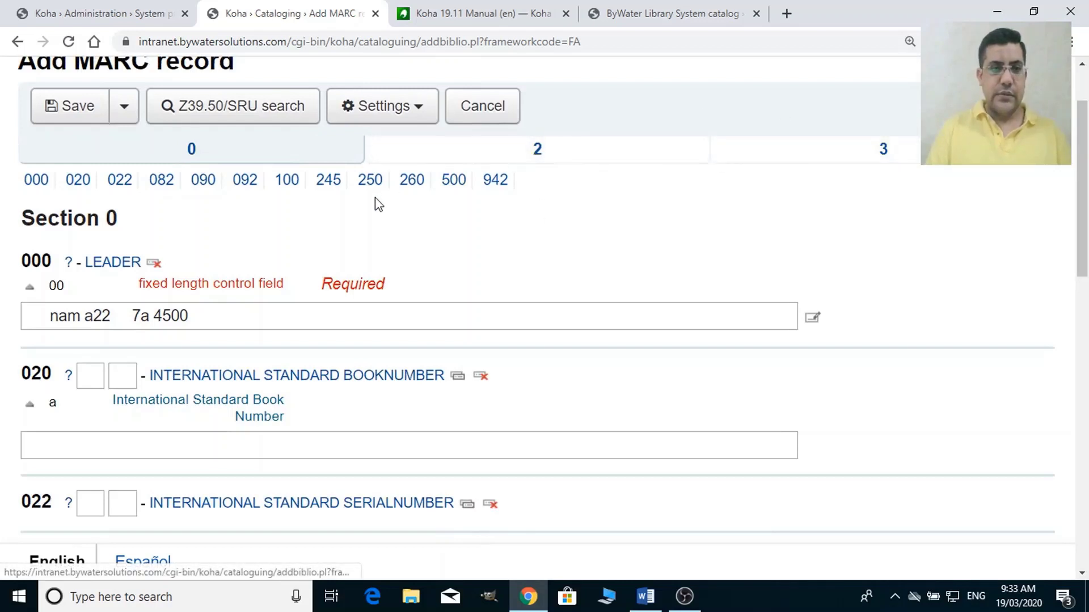
pyautogui.click(283, 188)
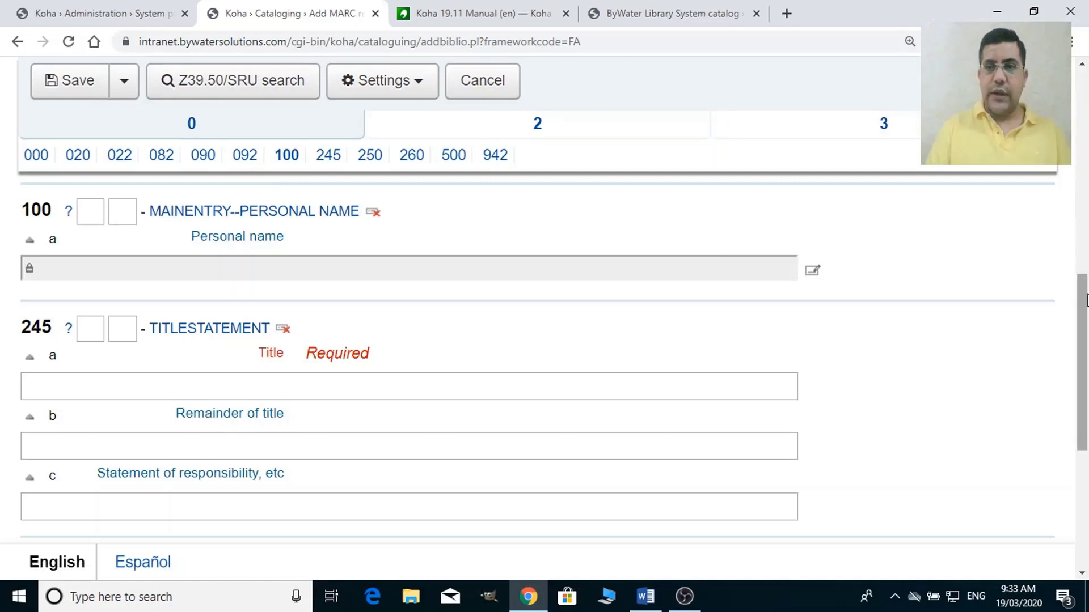
pyautogui.moveTo(1086, 299); pyautogui.dragTo(1086, 331)
pyautogui.moveTo(1086, 354); pyautogui.dragTo(1081, 289)
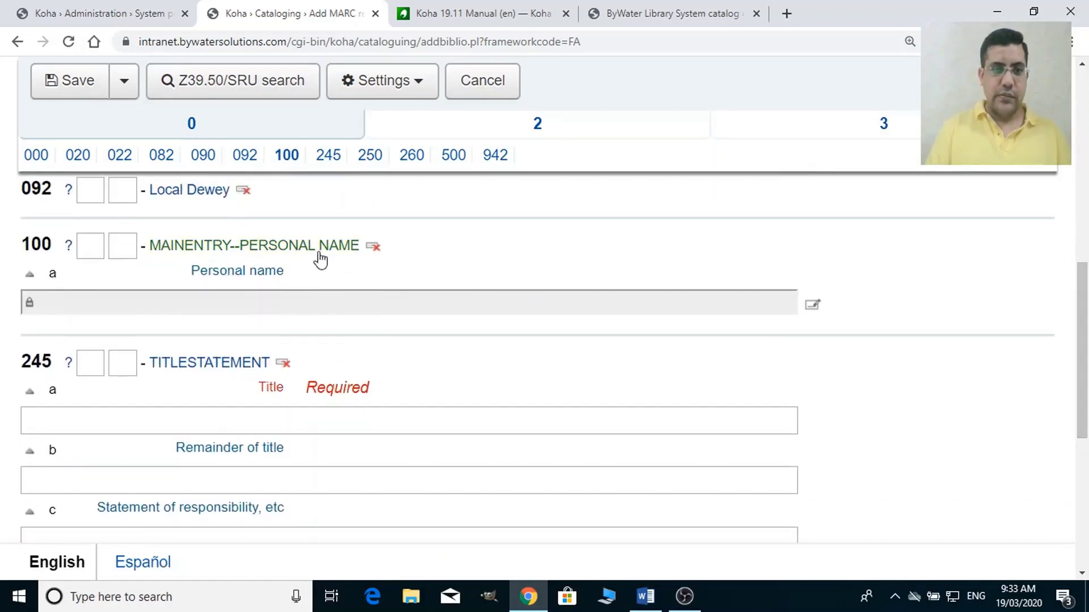
pyautogui.click(33, 313)
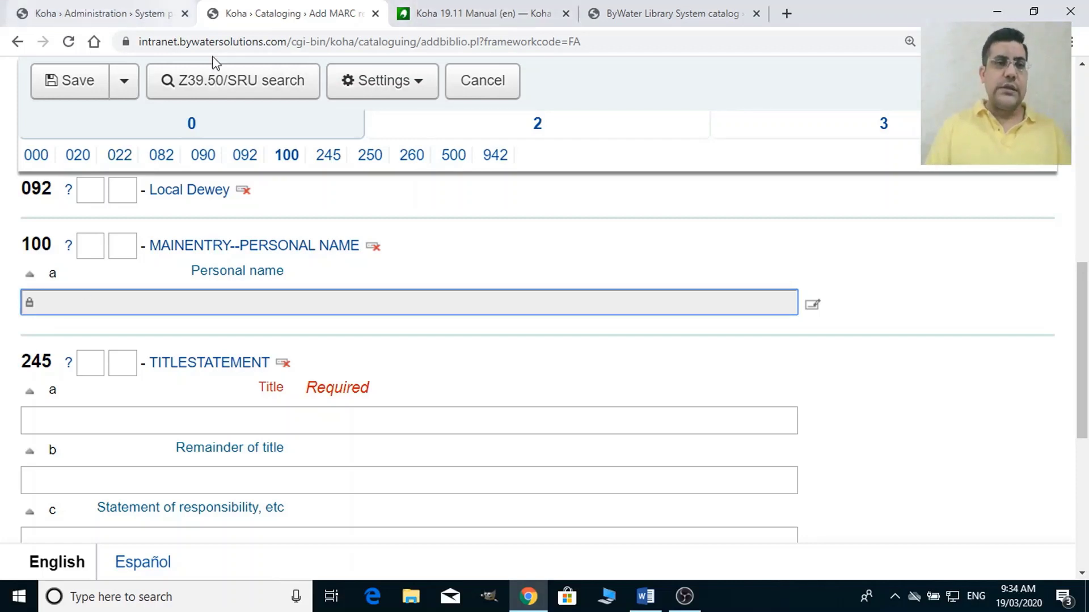
# Set BiblioAddsAuthorities back to allow, leaving AuthorityMergeMode at loose, and save Authorities preferences.
pyautogui.click(139, 10)
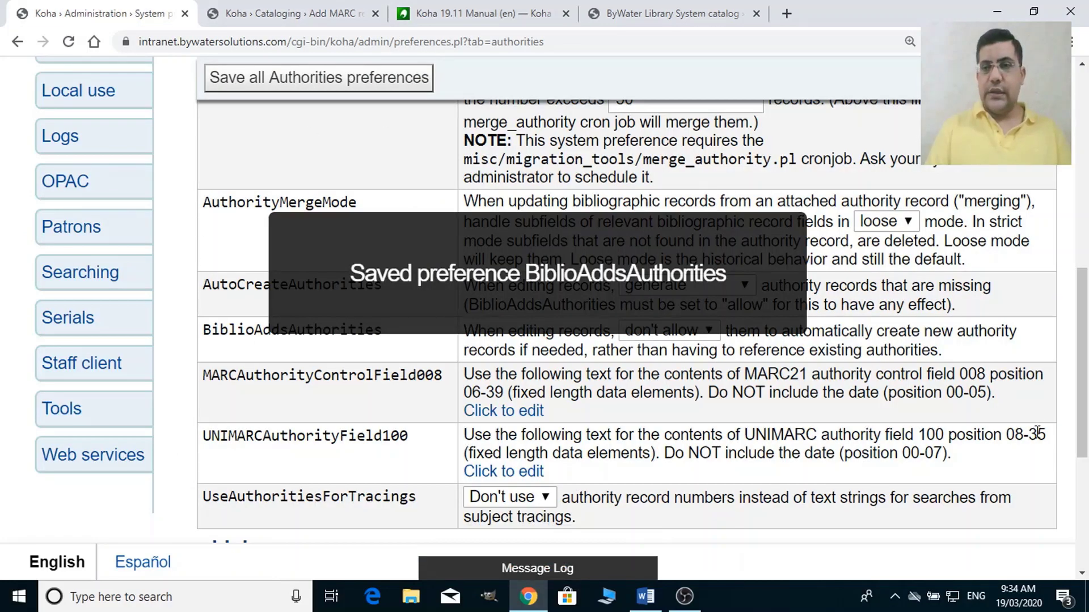
pyautogui.moveTo(1080, 356); pyautogui.dragTo(1084, 169)
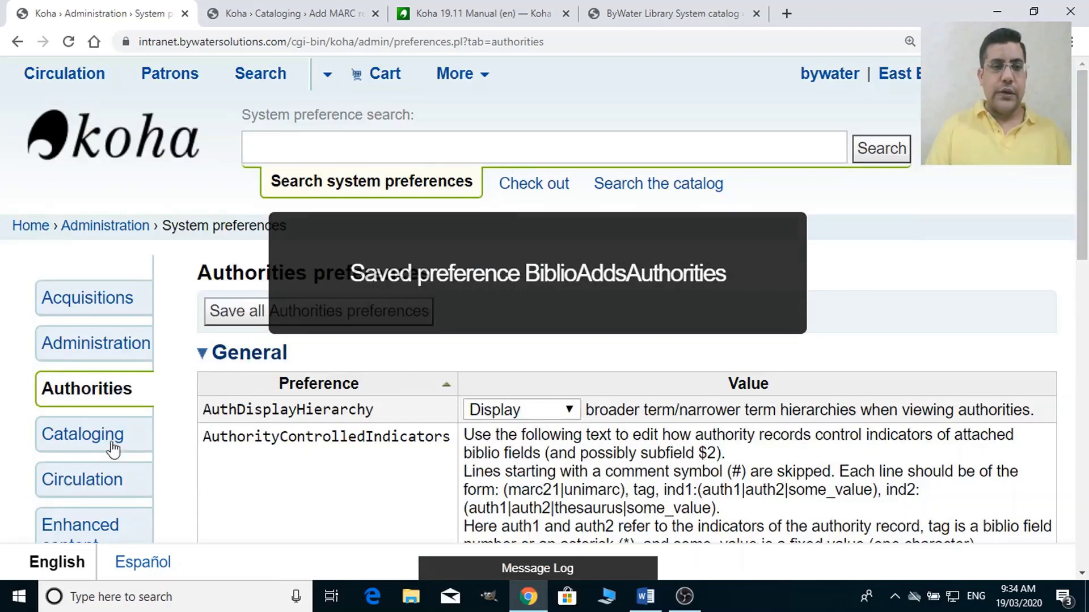
pyautogui.moveTo(1086, 211); pyautogui.dragTo(1086, 343)
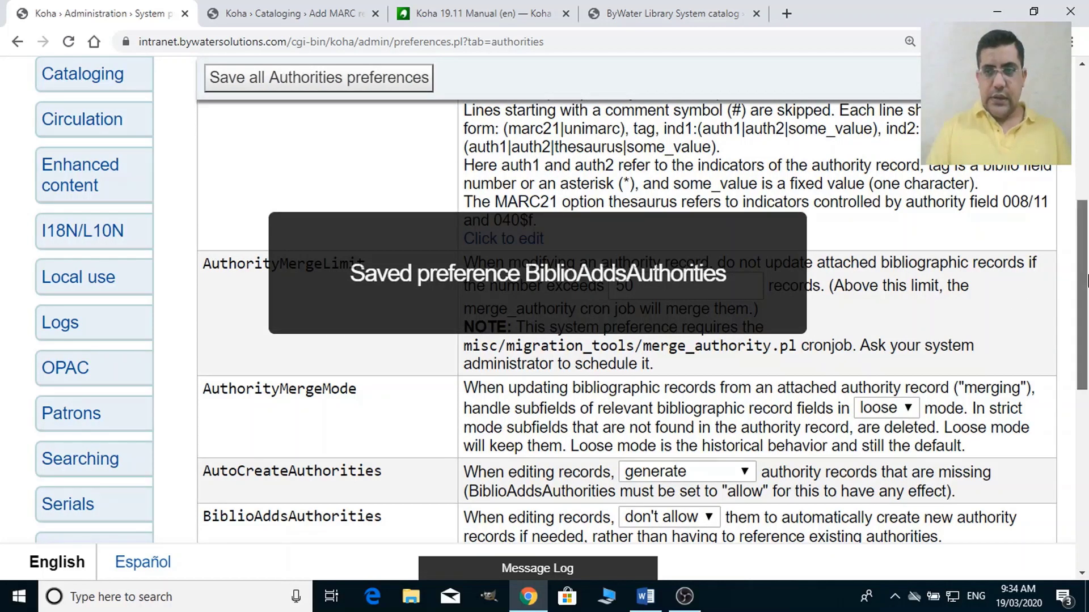
pyautogui.moveTo(1084, 283); pyautogui.dragTo(1086, 309)
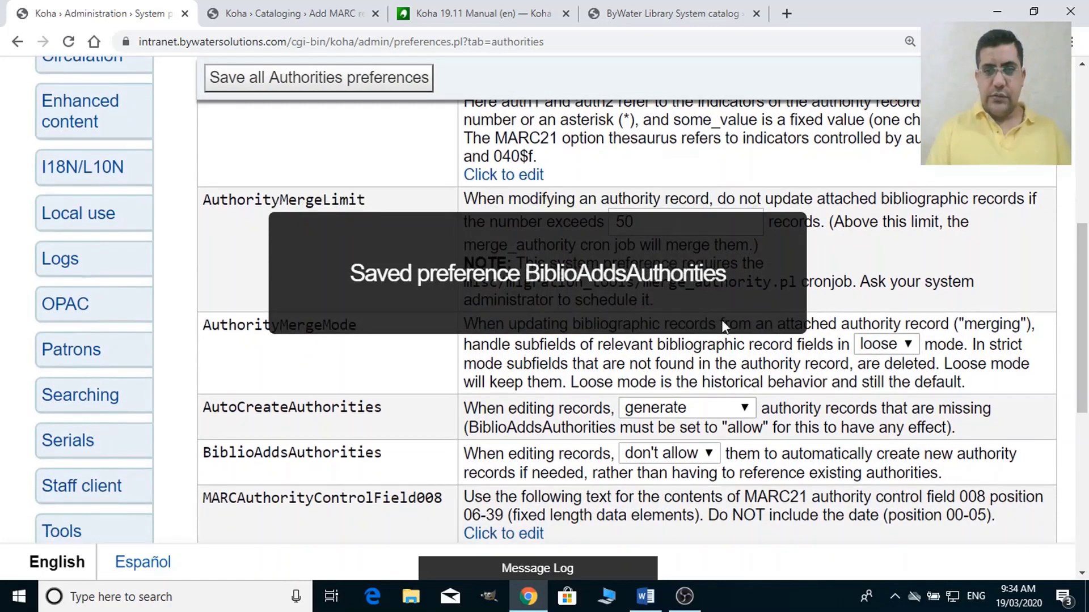
pyautogui.click(894, 345)
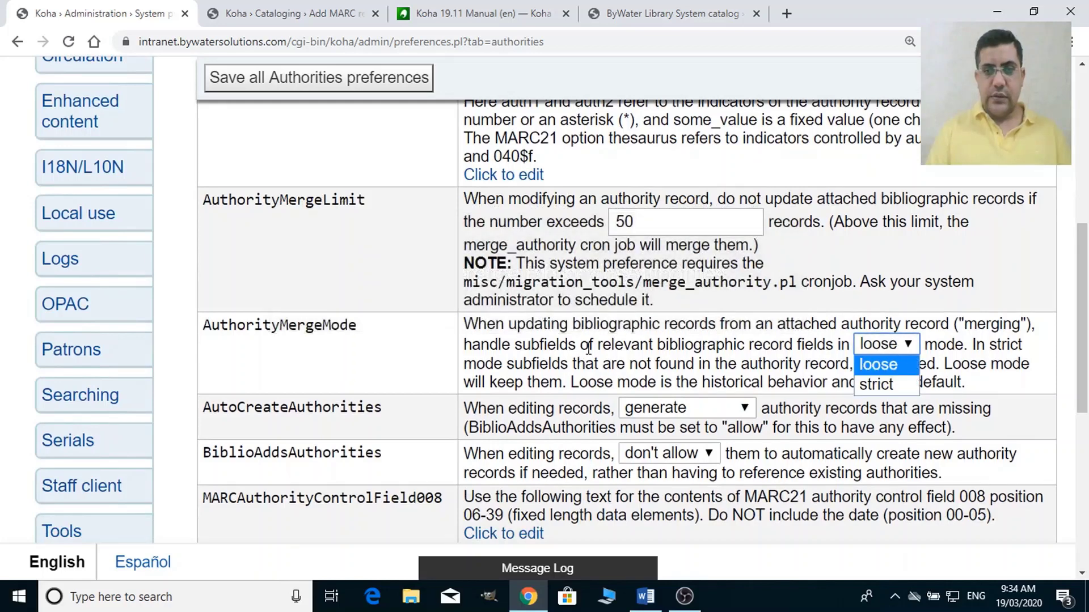
pyautogui.click(651, 344)
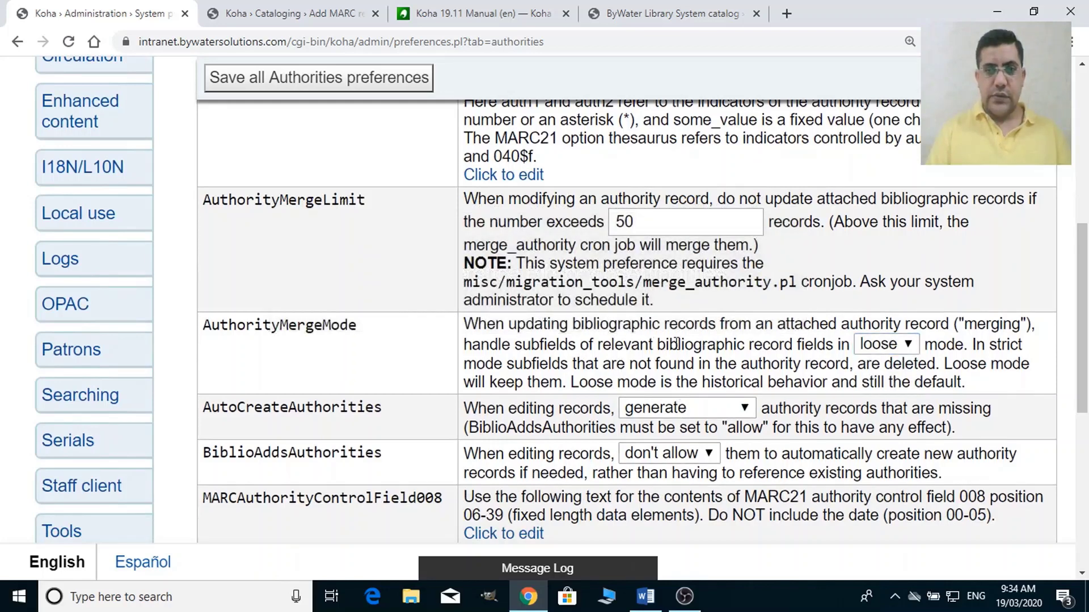
pyautogui.click(686, 457)
pyautogui.click(675, 499)
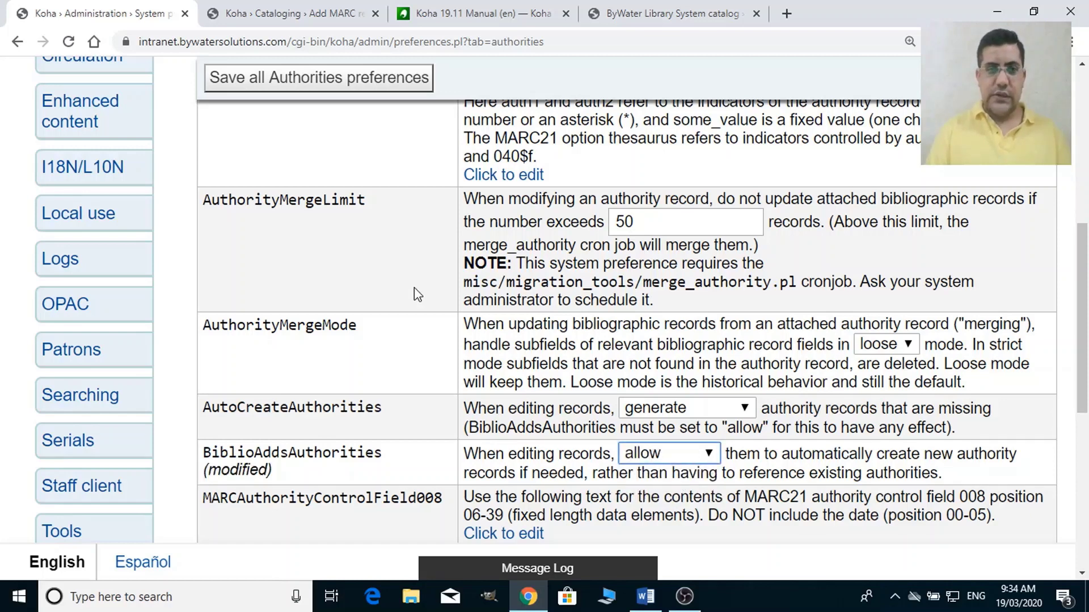
pyautogui.click(338, 85)
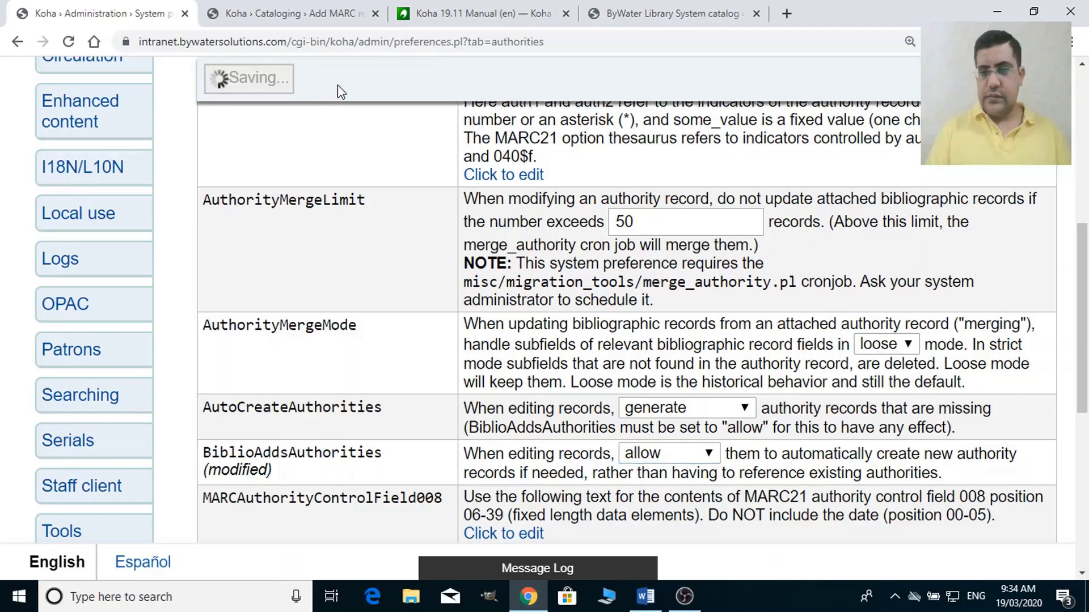
# Reload the Add MARC record page, test typing a name in 100 Personal name, then clear it.
pyautogui.click(338, 13)
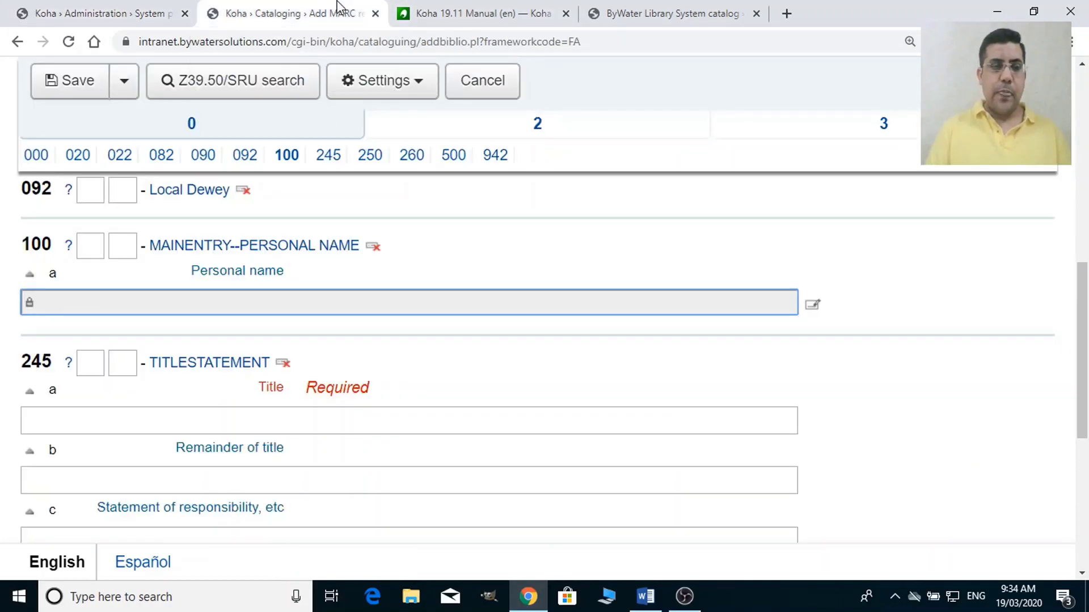
pyautogui.click(331, 45)
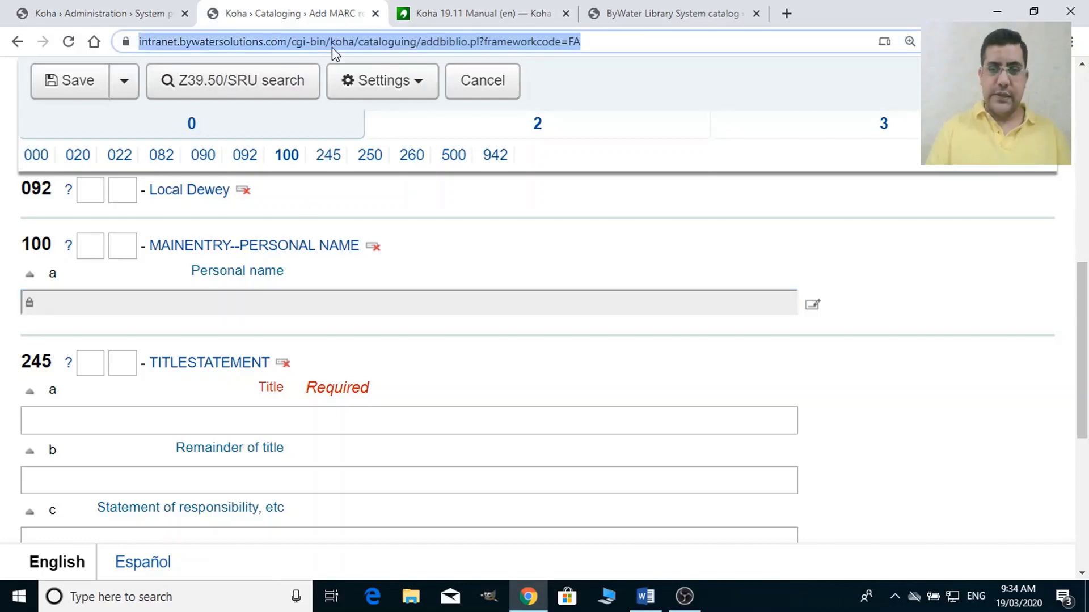
pyautogui.press('Return')
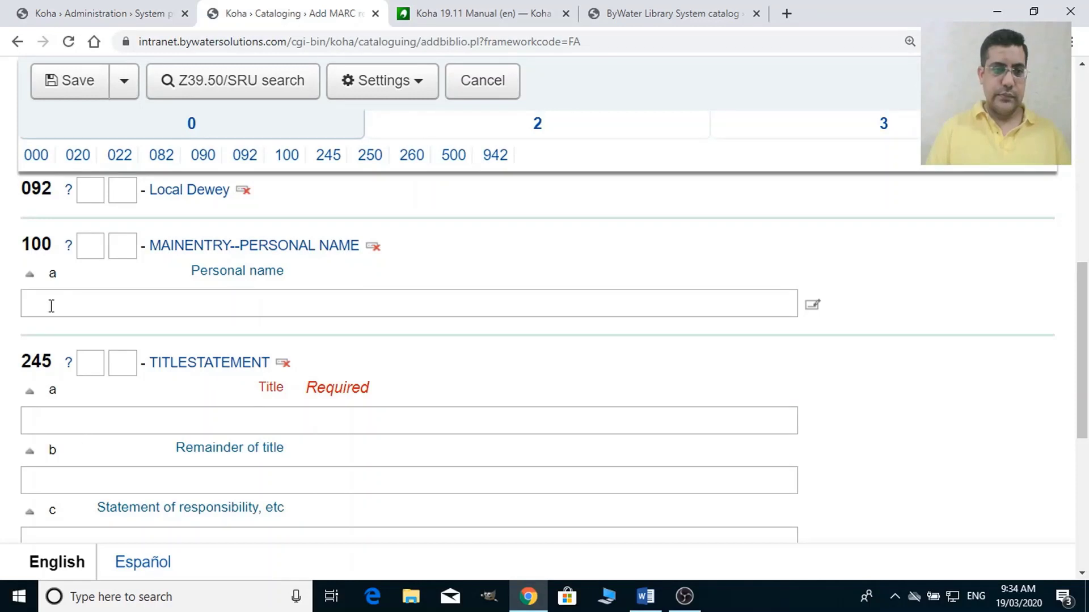
pyautogui.click(85, 307)
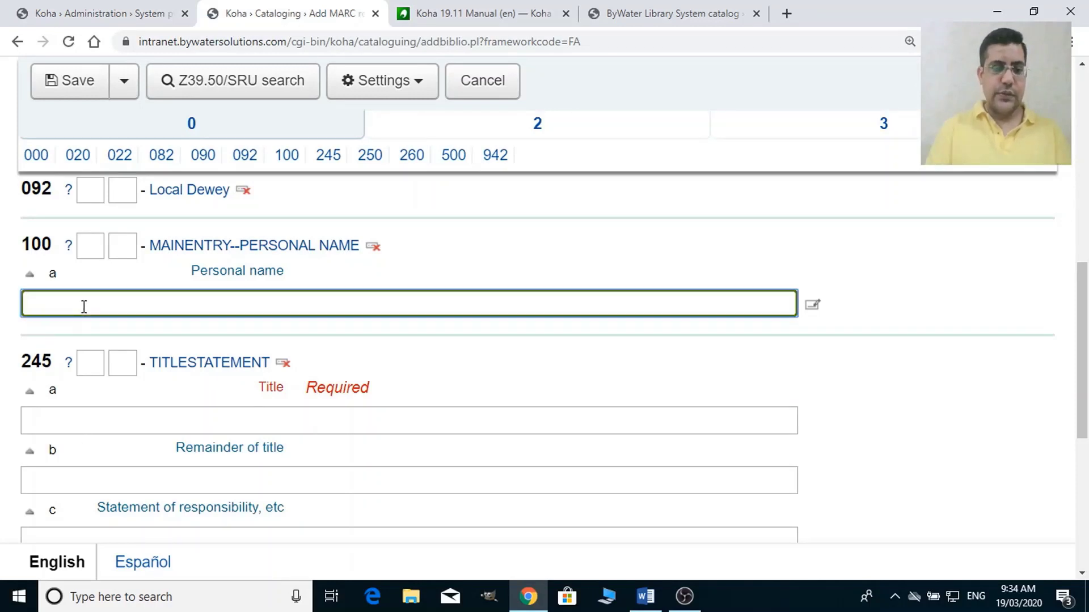
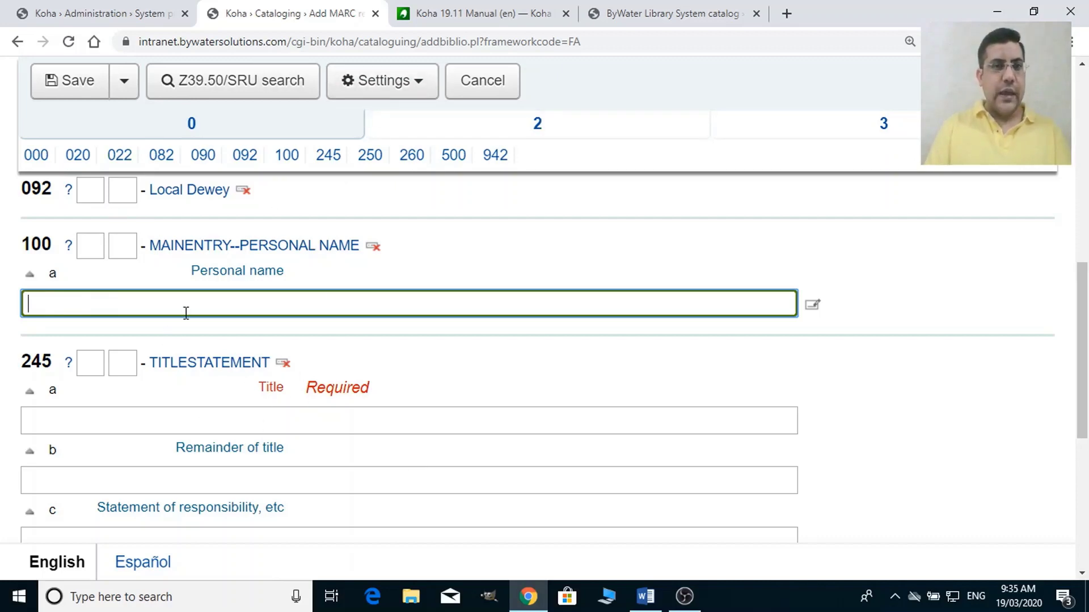
# Go back to the Authorities system preferences and scroll through them, showing BiblioAddsAuthorities at allow.
pyautogui.click(122, 18)
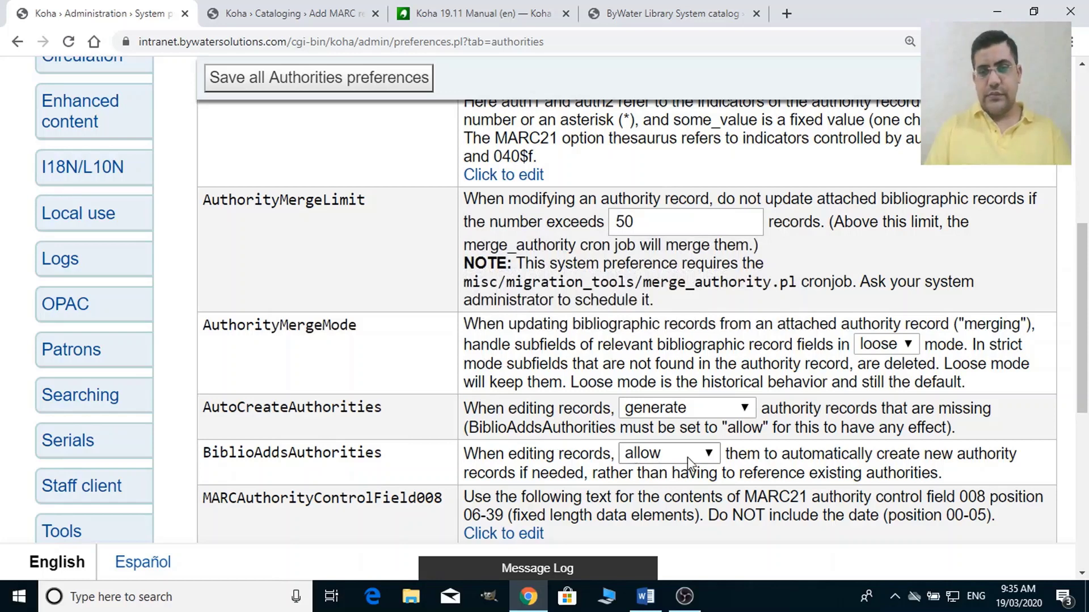
pyautogui.moveTo(1086, 360); pyautogui.dragTo(1086, 421)
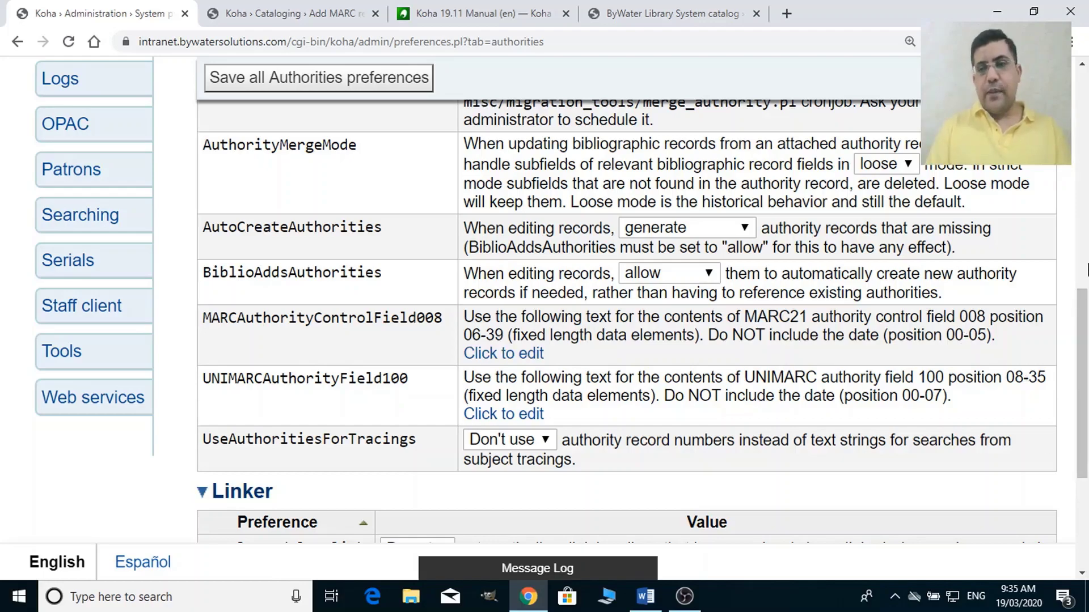
pyautogui.moveTo(1083, 318); pyautogui.dragTo(1078, 89)
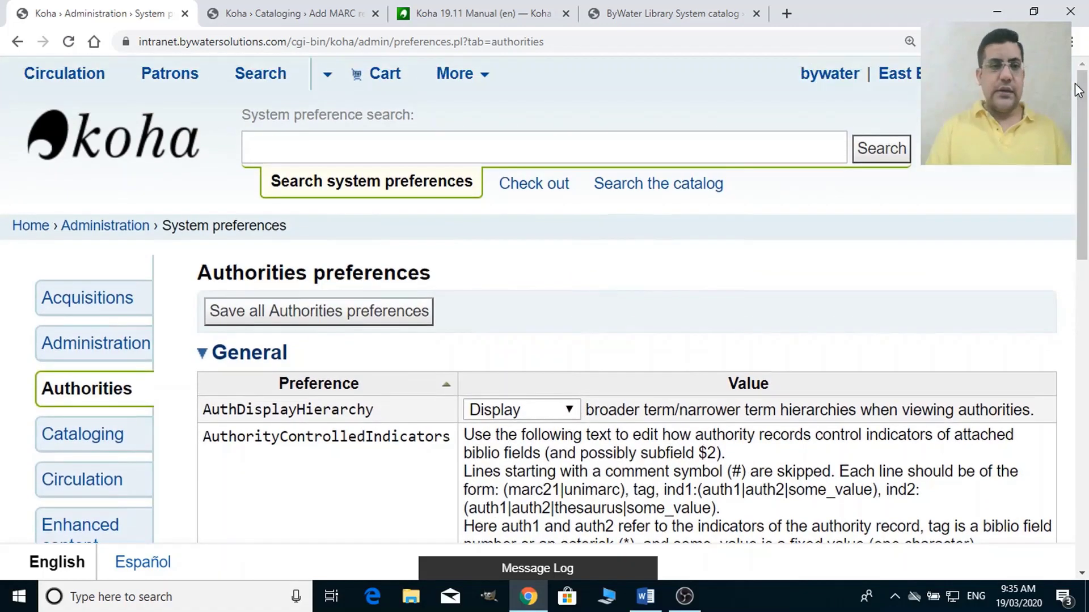